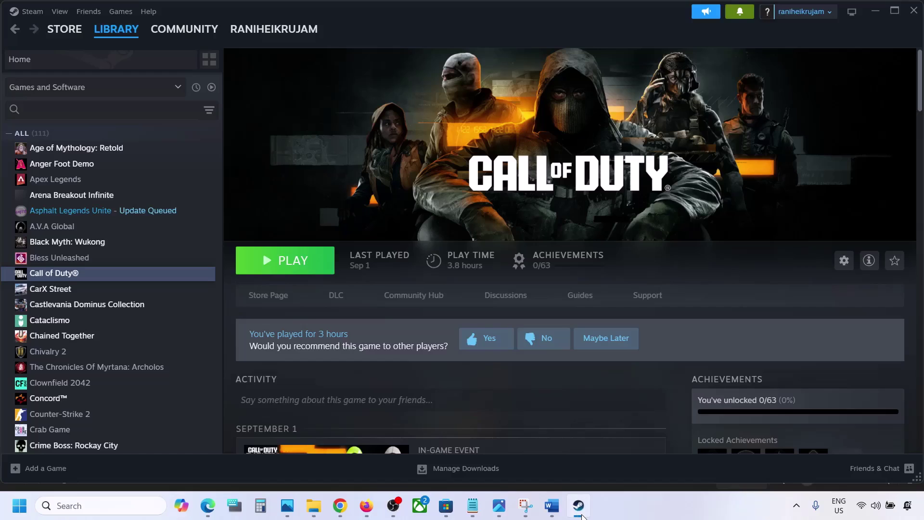
Step: Examine the Call of Duty error screenshot and the Word note on ending Vanguard Anti Cheat, Logitech Hub and third-party apps
click(582, 517)
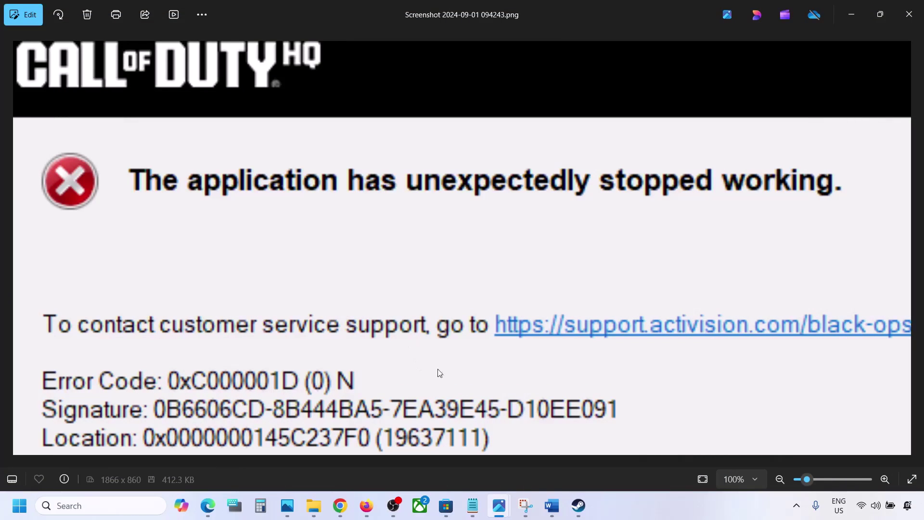
click(557, 512)
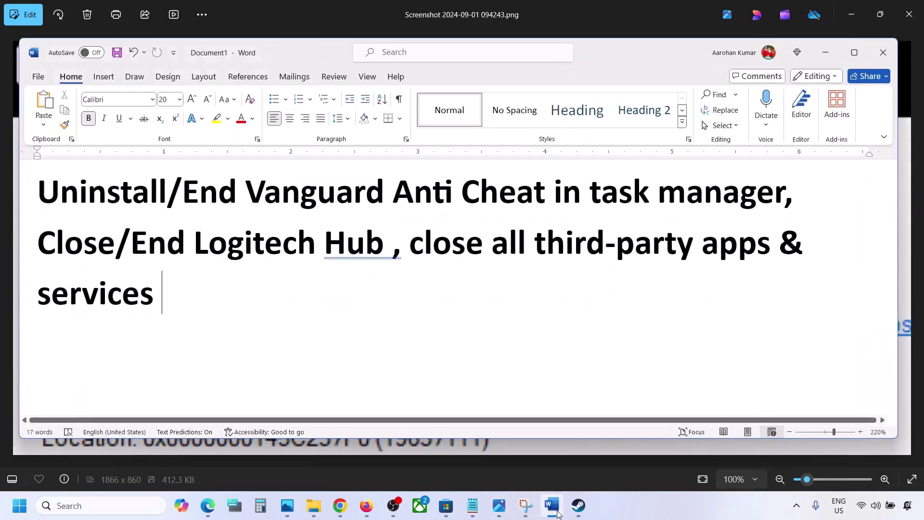
drag(47, 195, 783, 190)
click(202, 196)
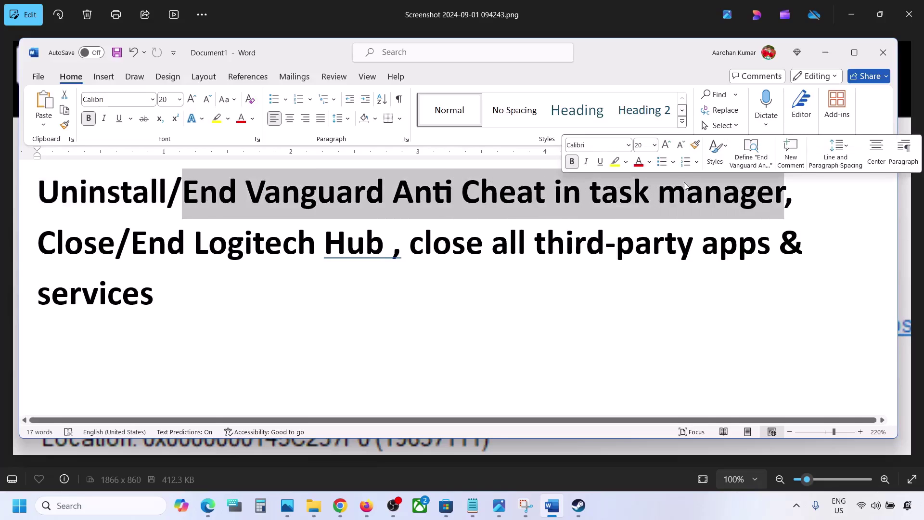
drag(96, 248, 343, 246)
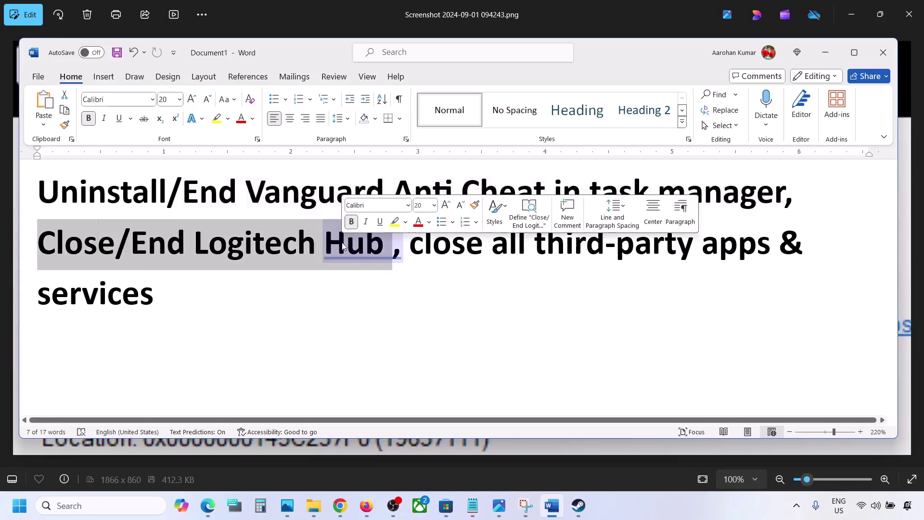
click(442, 247)
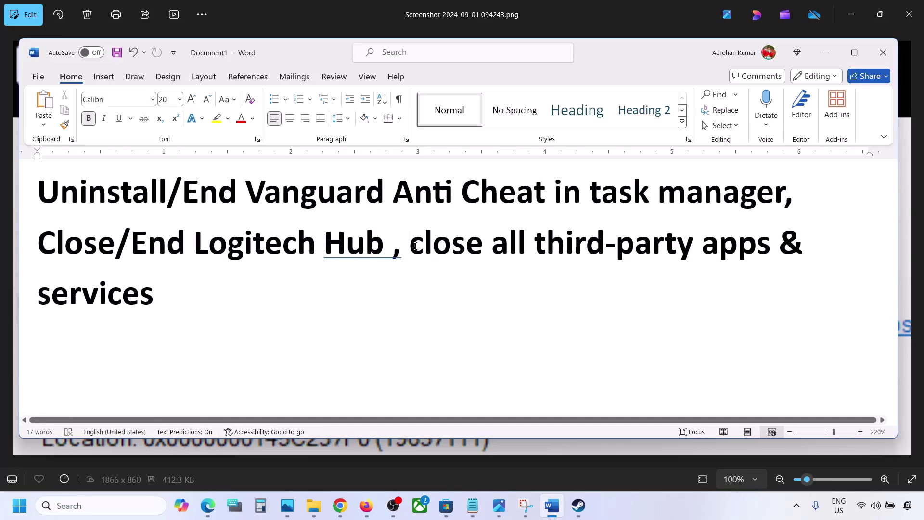
drag(415, 246, 139, 292)
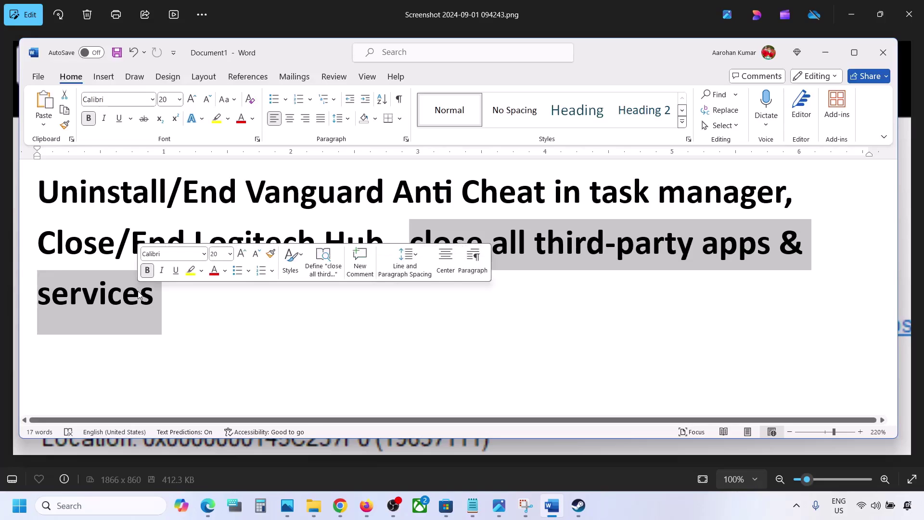
click(824, 55)
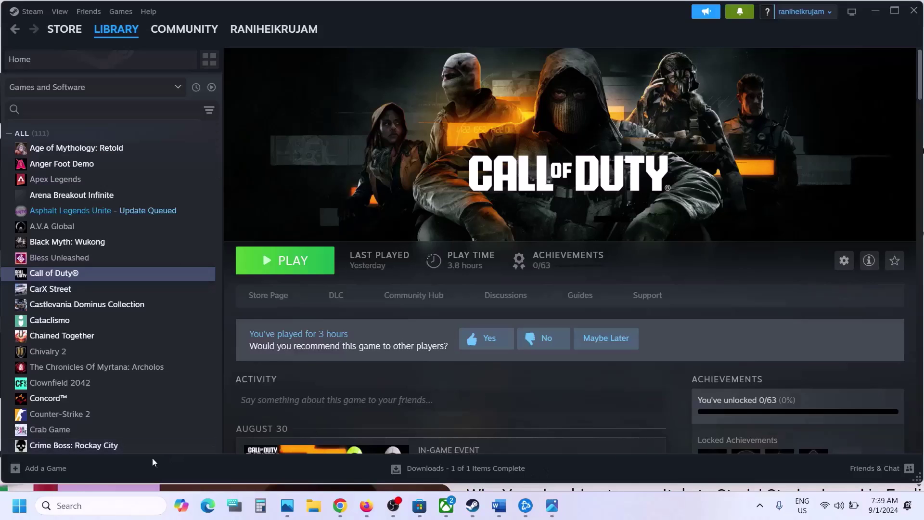
Step: Look up the Windows power options containing Restart and close them without choosing one
click(21, 509)
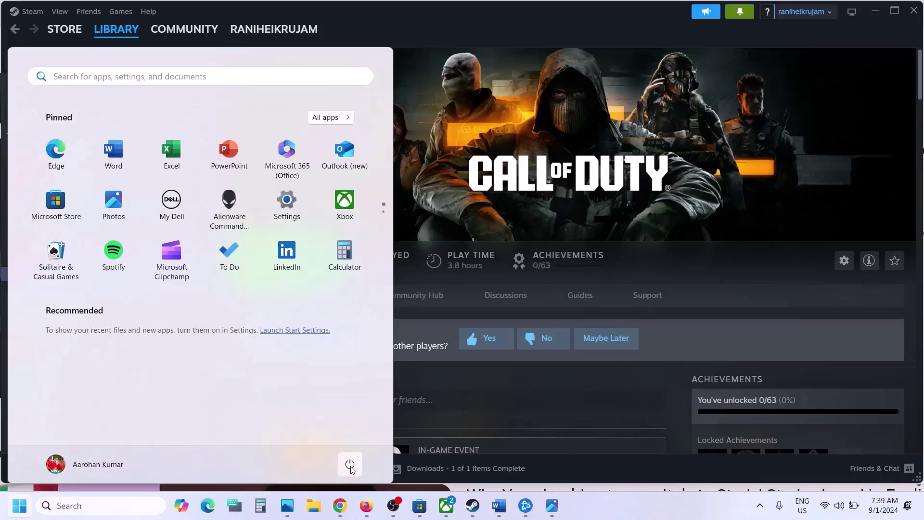
click(350, 465)
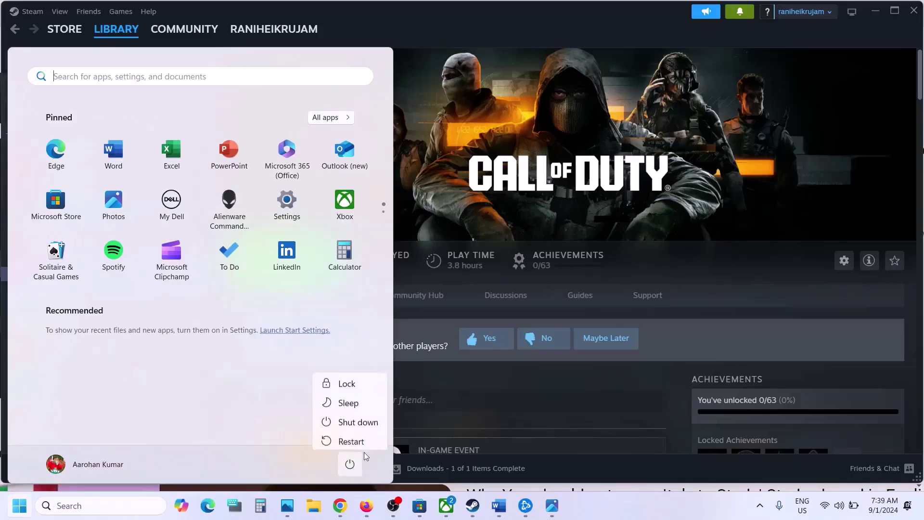
click(616, 380)
click(611, 382)
Step: Switch to the Word guide and highlight the Step 2 text on uninstalling Faceit Anticheat, reWASD or DS4
click(499, 505)
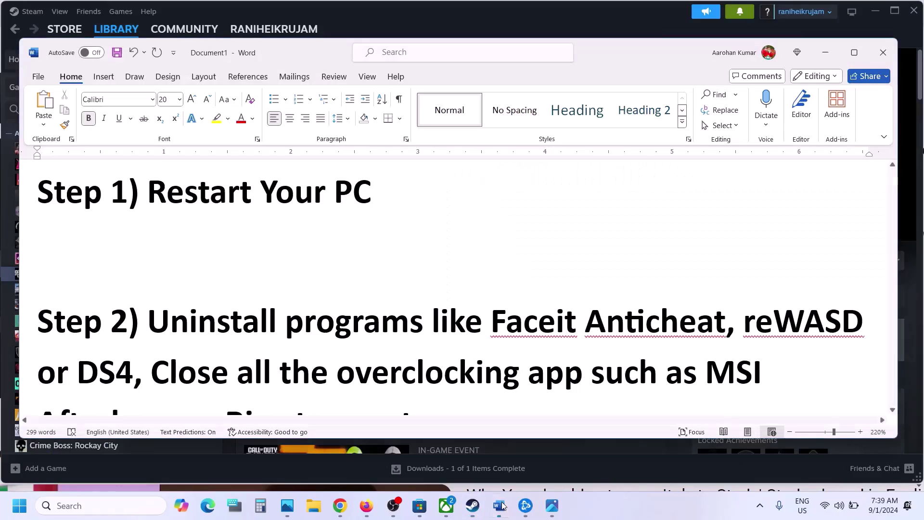
scroll(288, 270, down, 2)
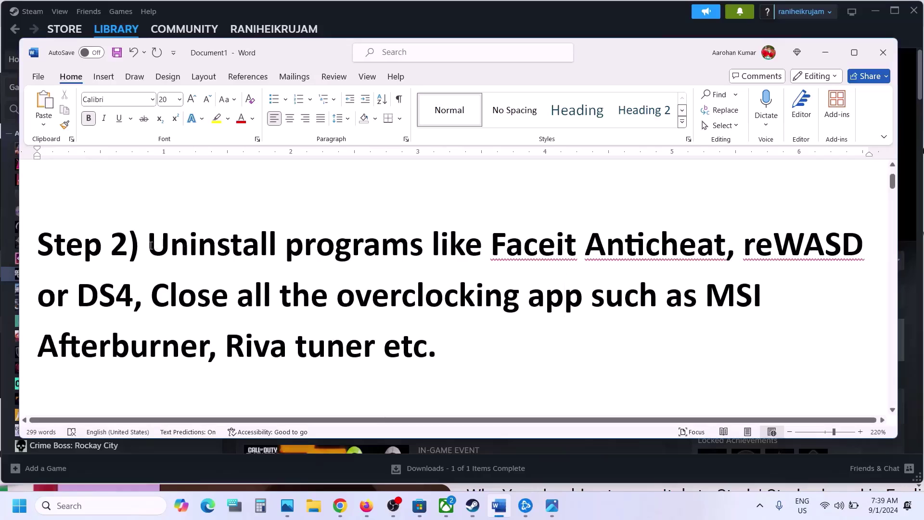
drag(166, 243, 139, 302)
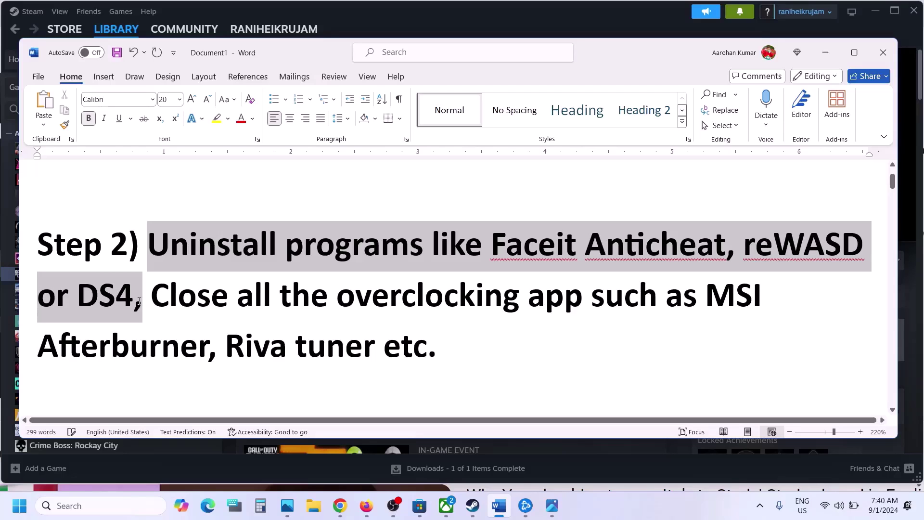
drag(139, 302, 140, 302)
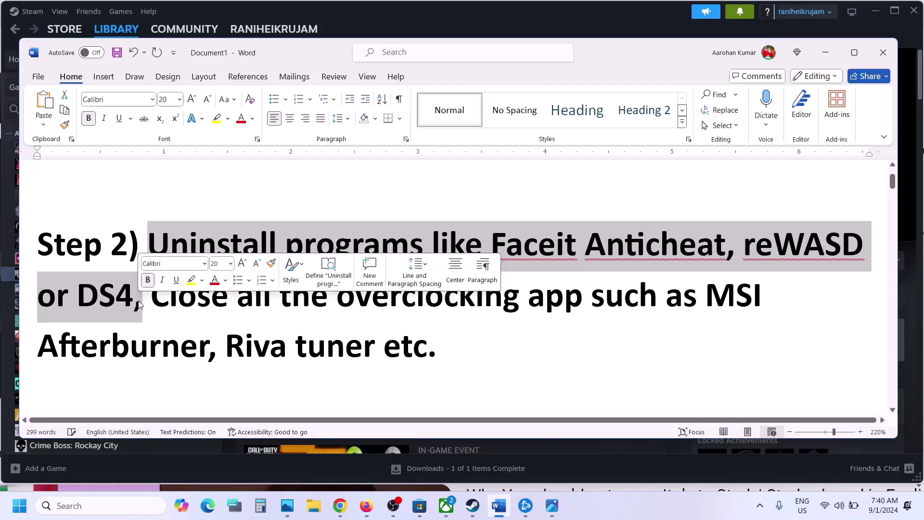
Step: Search Windows for FACEIT, choose to uninstall it, and filter the installed apps list for "faceit"
click(84, 504)
text(face)
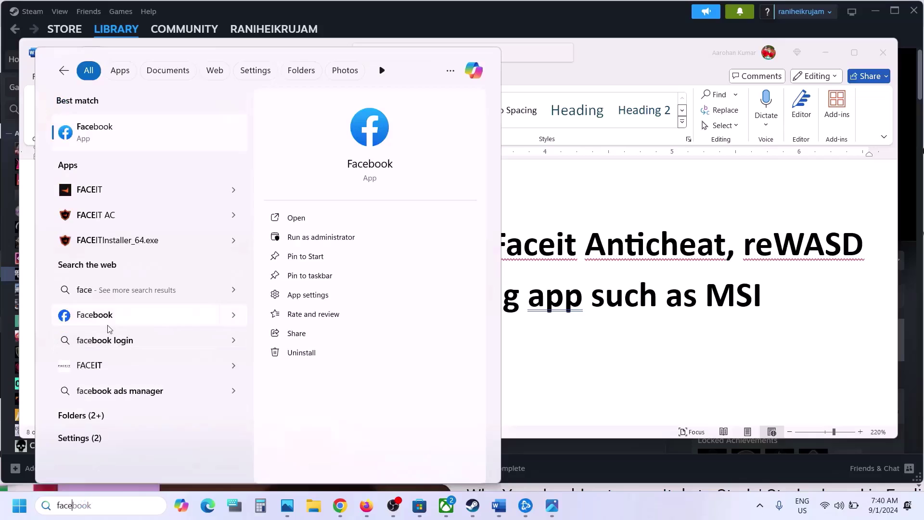
right_click(93, 191)
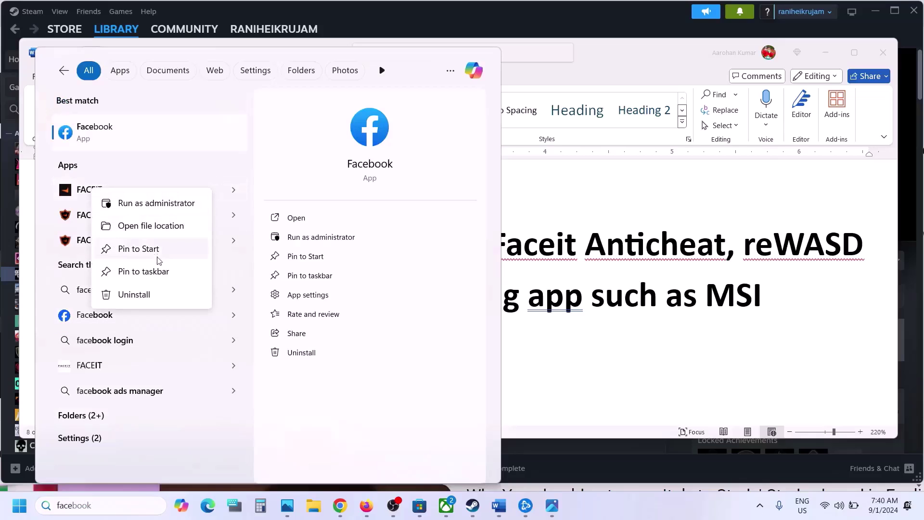
click(143, 292)
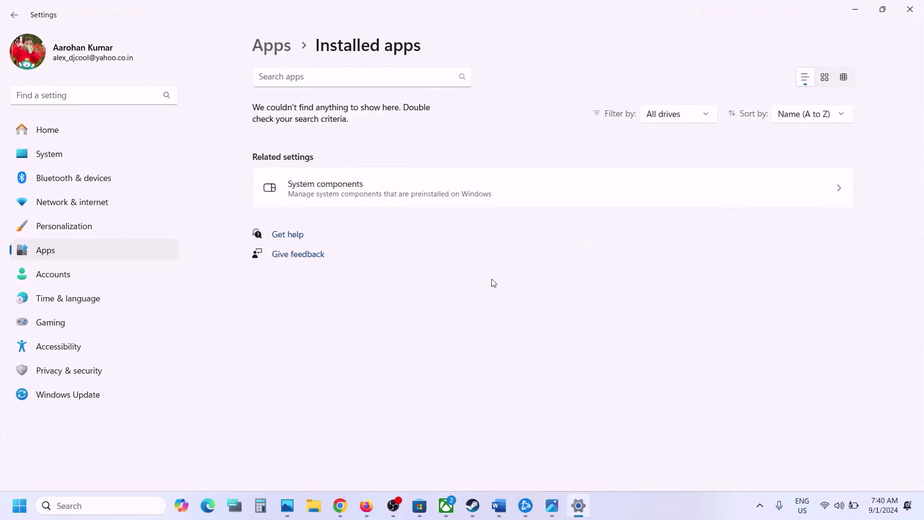
click(299, 77)
text(face)
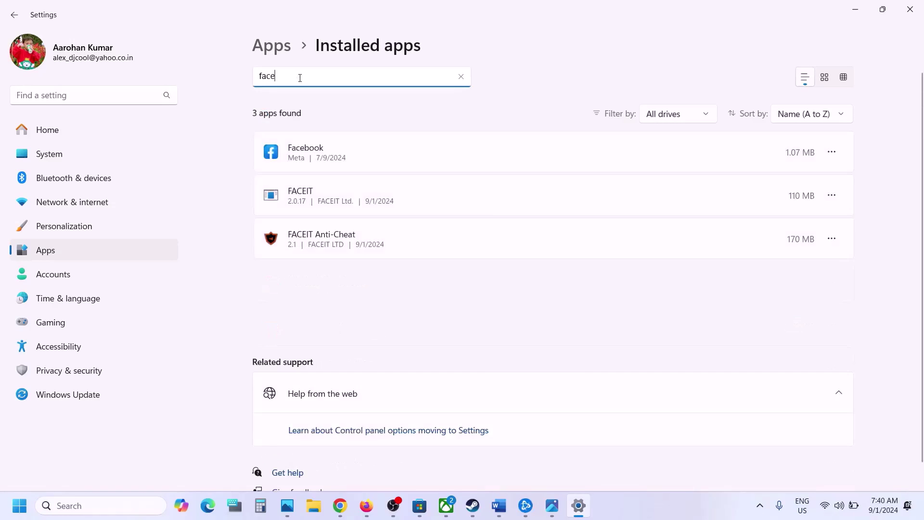
text(it)
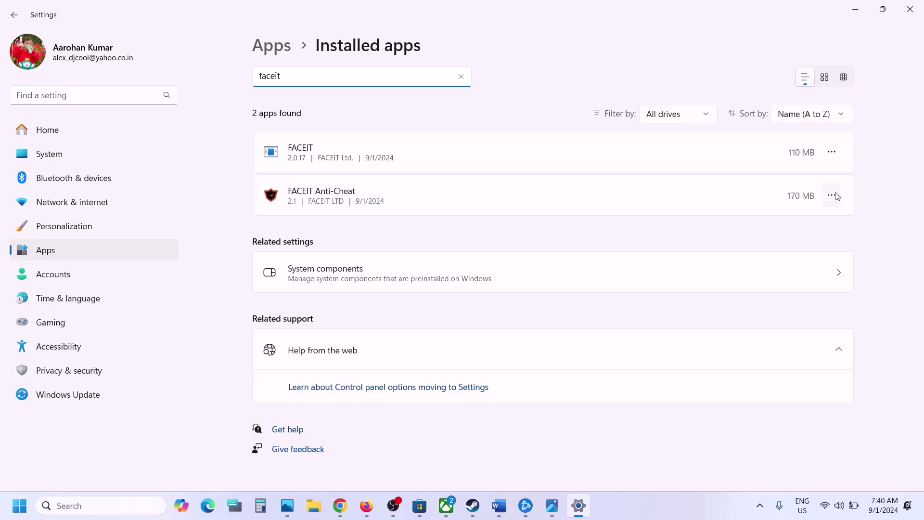
Step: Uninstall FACEIT Anti-Cheat and confirm removing all of its components
click(835, 195)
click(743, 239)
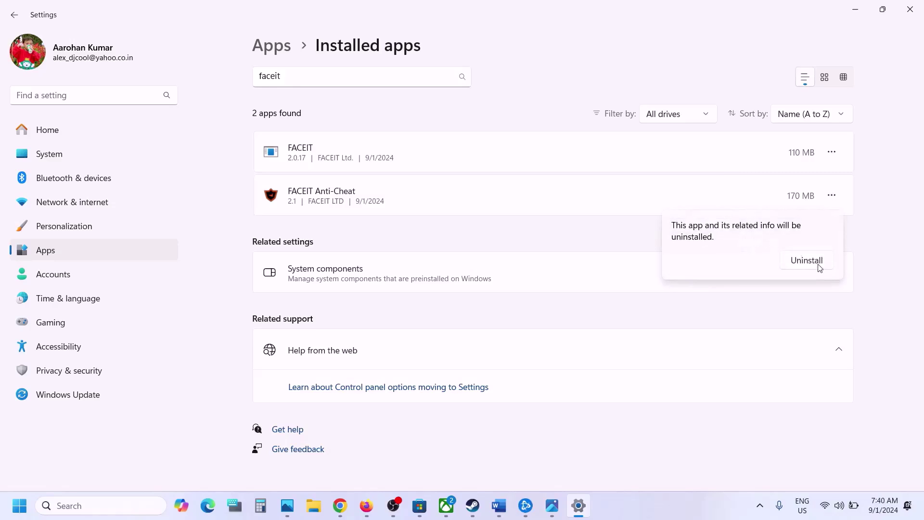
click(818, 265)
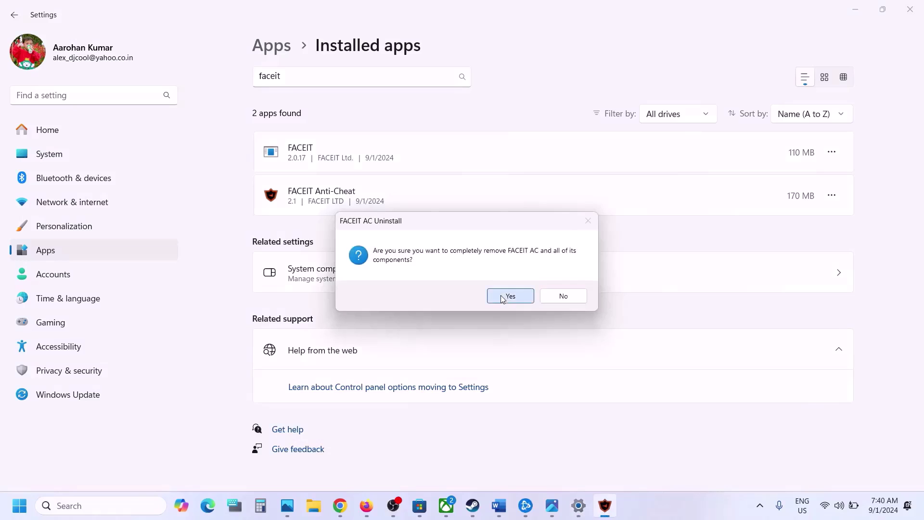
click(509, 296)
Step: Uninstall the FACEIT app and minimize the Settings window
click(831, 151)
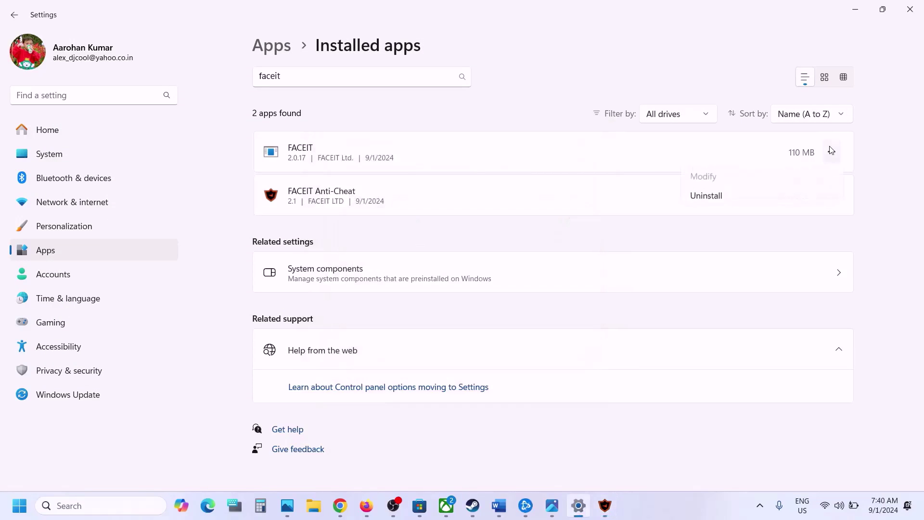
click(722, 201)
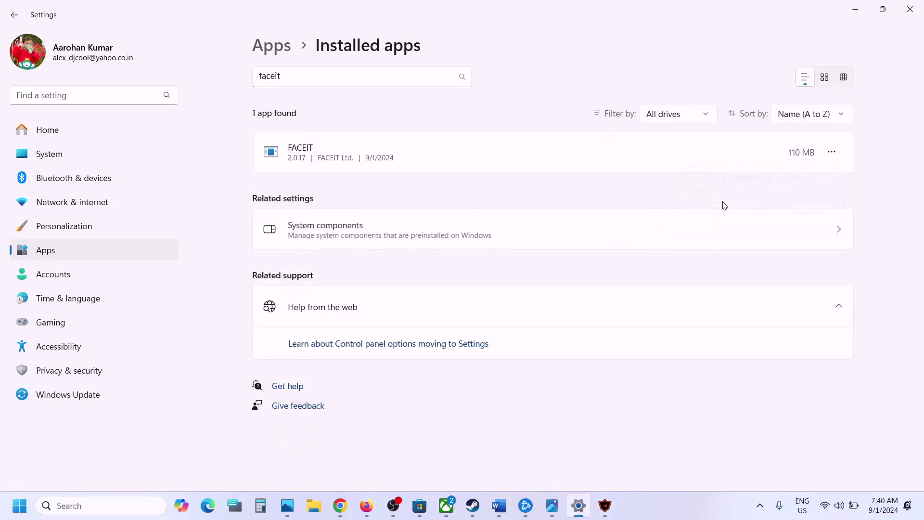
click(803, 217)
click(855, 10)
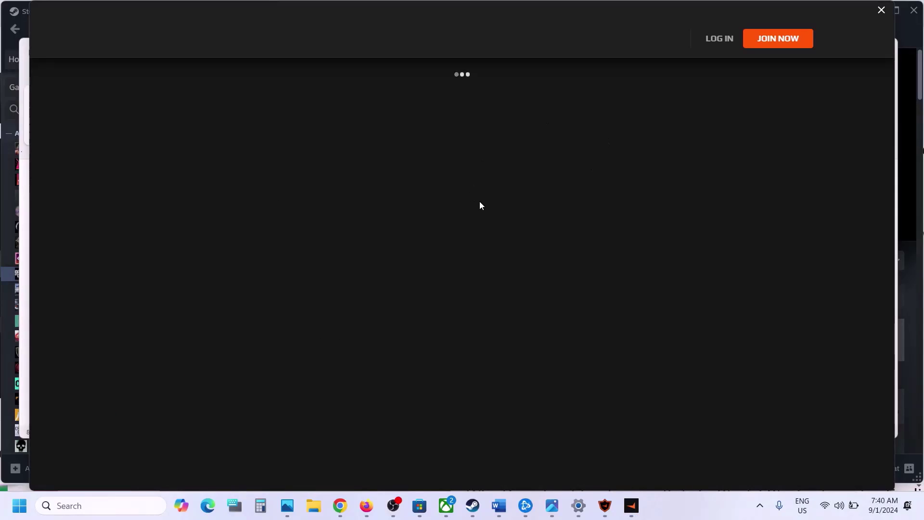
Step: Bring up the Windows power options and dismiss the FACEIT AC uninstall message
key(super)
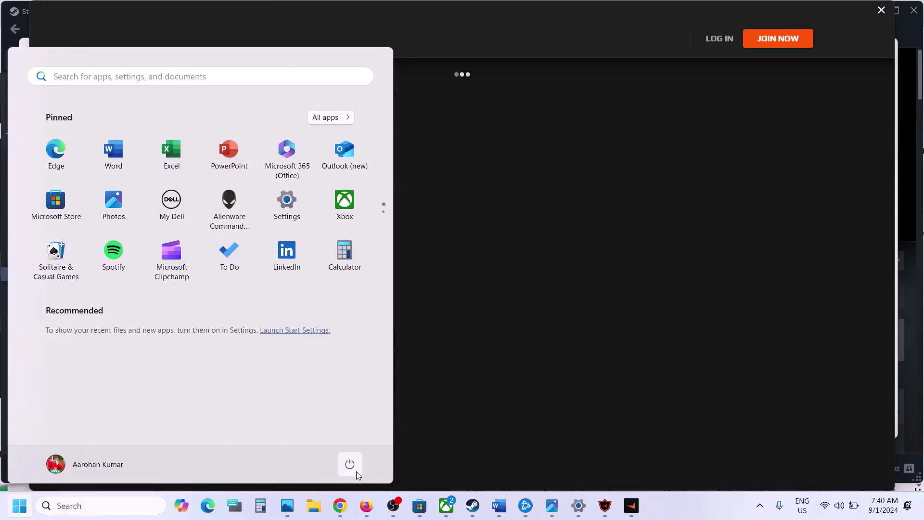
click(350, 464)
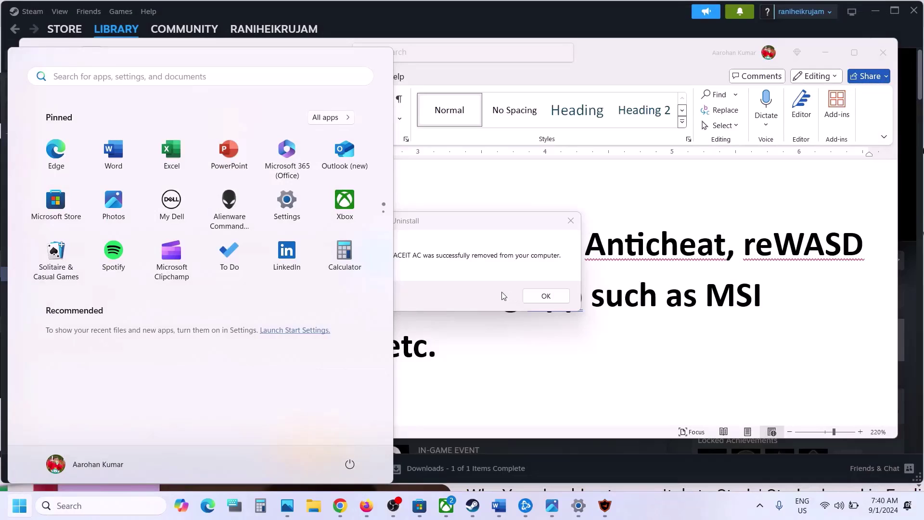
click(545, 296)
click(546, 295)
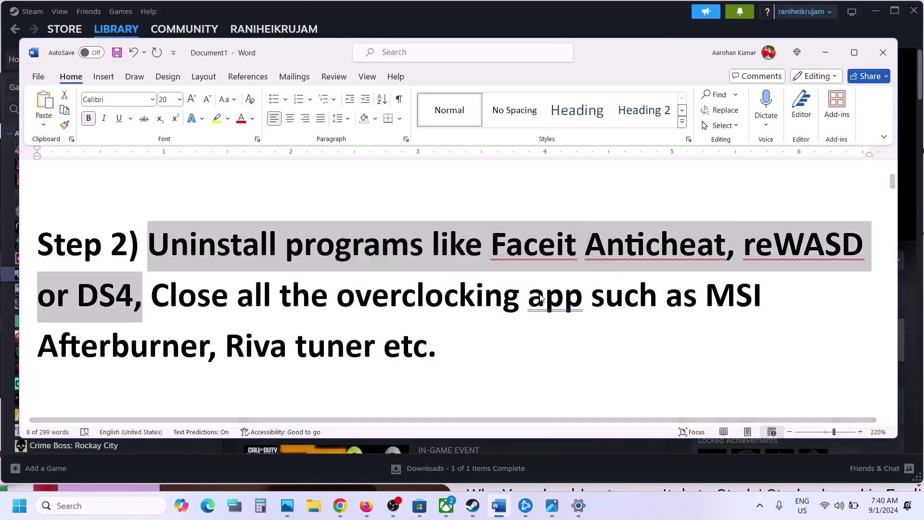
right_click(739, 232)
click(624, 511)
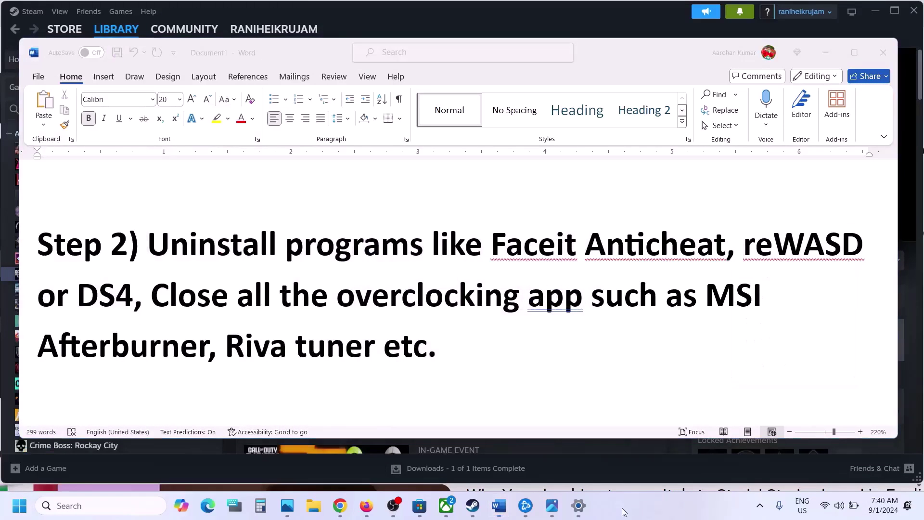
Step: Read through the rest of Step 2 on reWASD, DS4 and closing overclocking apps such as MSI Afterburner and Riva tuner
drag(747, 249, 436, 346)
click(287, 307)
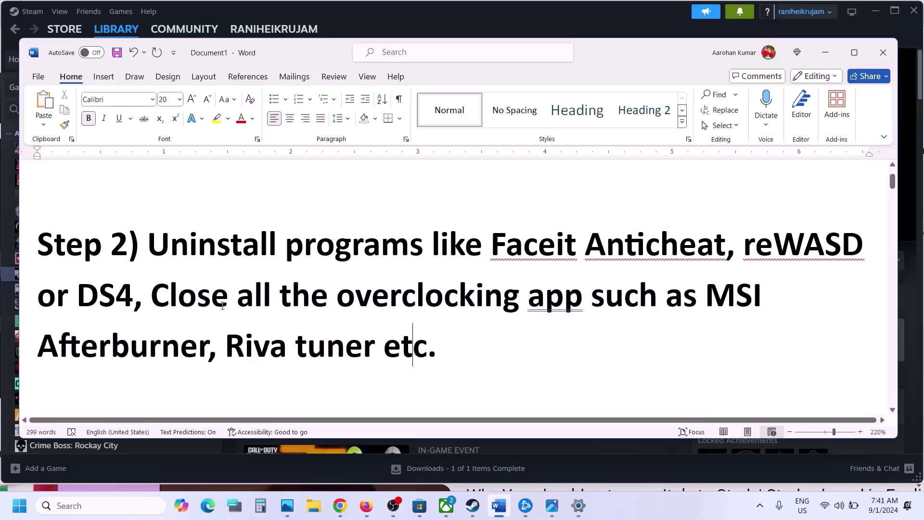
drag(222, 306, 704, 295)
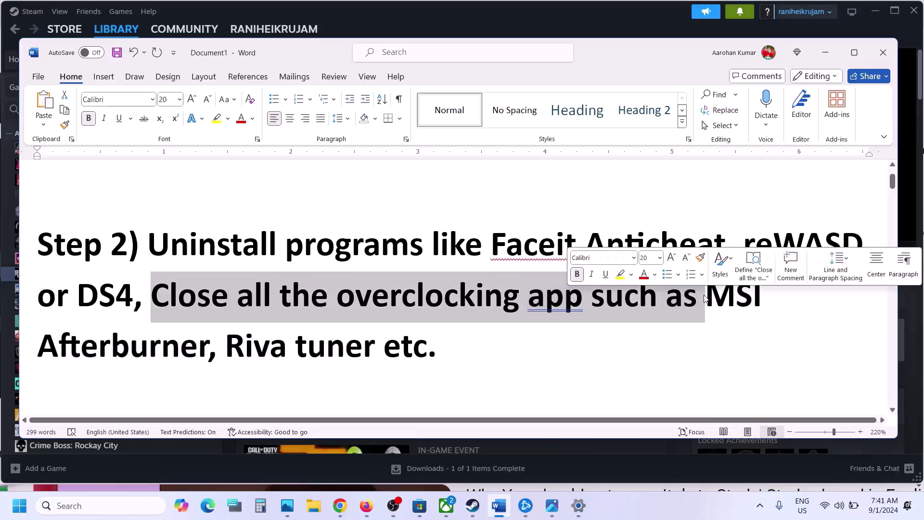
click(345, 346)
scroll(347, 358, down, 1)
scroll(347, 358, down, 1)
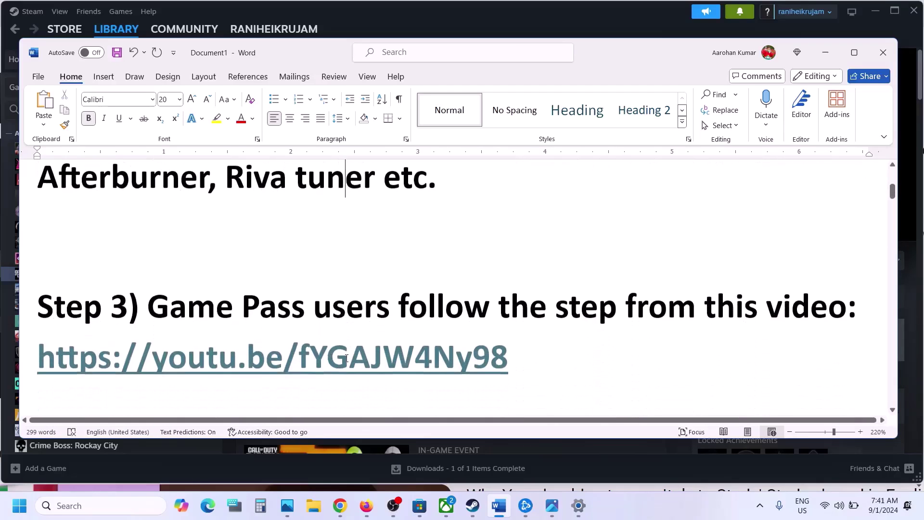
Step: Highlight the Step 3 Game Pass video link, view its YouTube results in Chrome, and switch to the Xbox app's Black Ops 6 page
drag(180, 309, 623, 307)
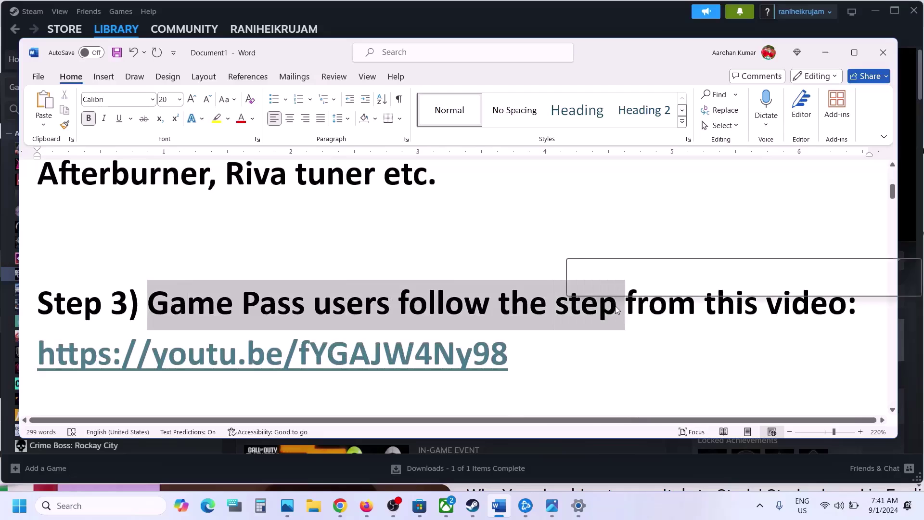
drag(542, 343, 34, 380)
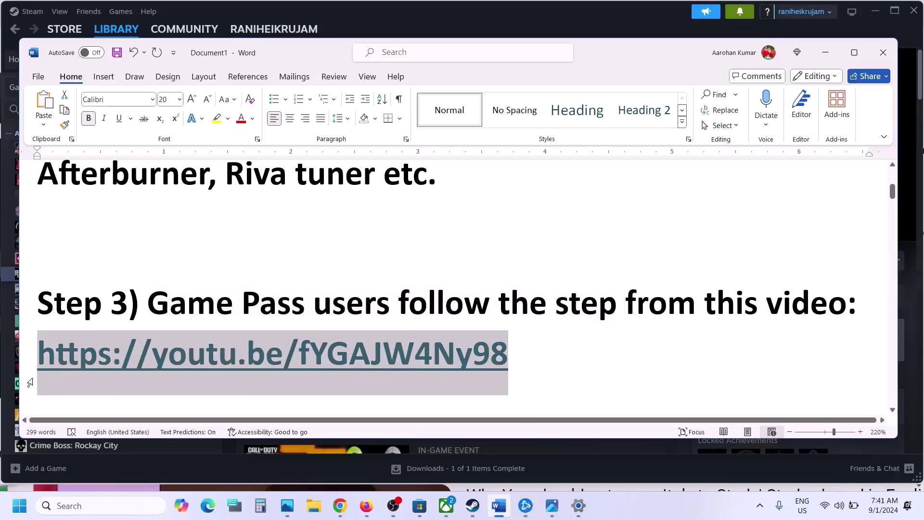
click(343, 508)
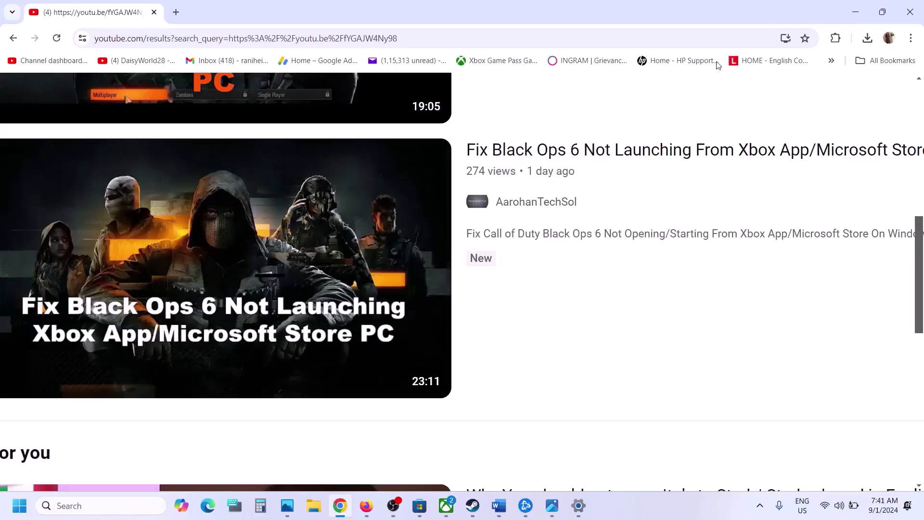
click(855, 12)
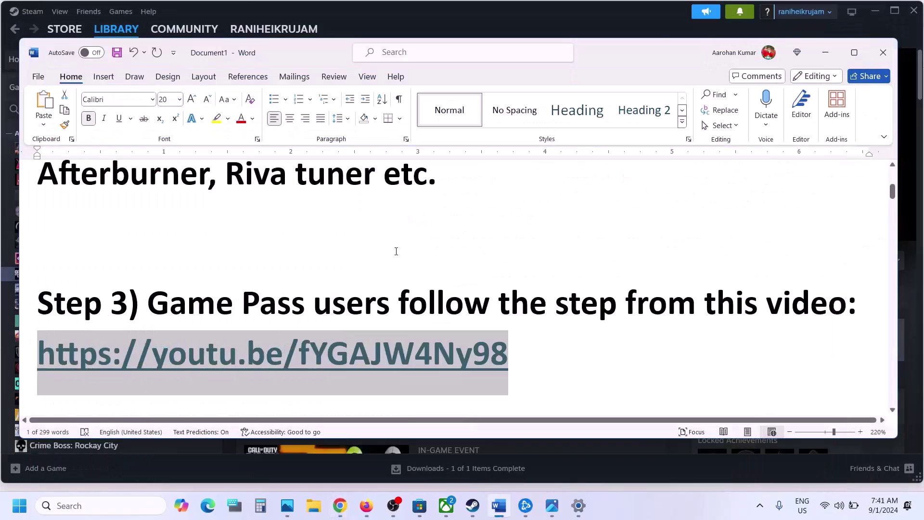
click(446, 503)
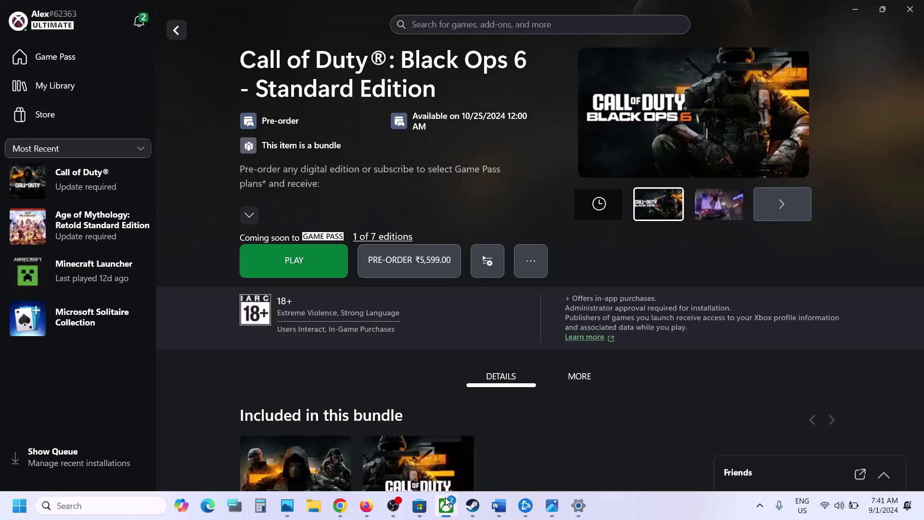
Step: Return to the Word guide and highlight the Step 4 heading about verifying or repairing the game files
click(446, 503)
scroll(376, 360, down, 5)
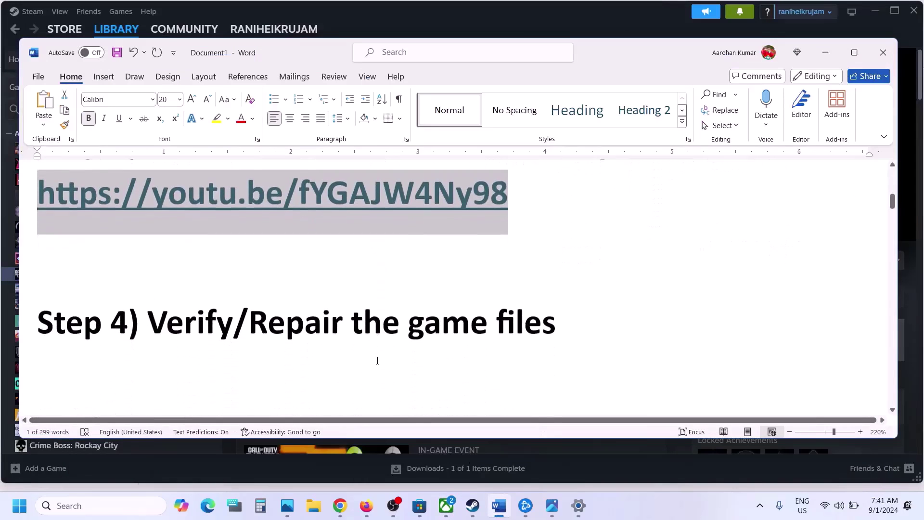
drag(169, 327, 494, 327)
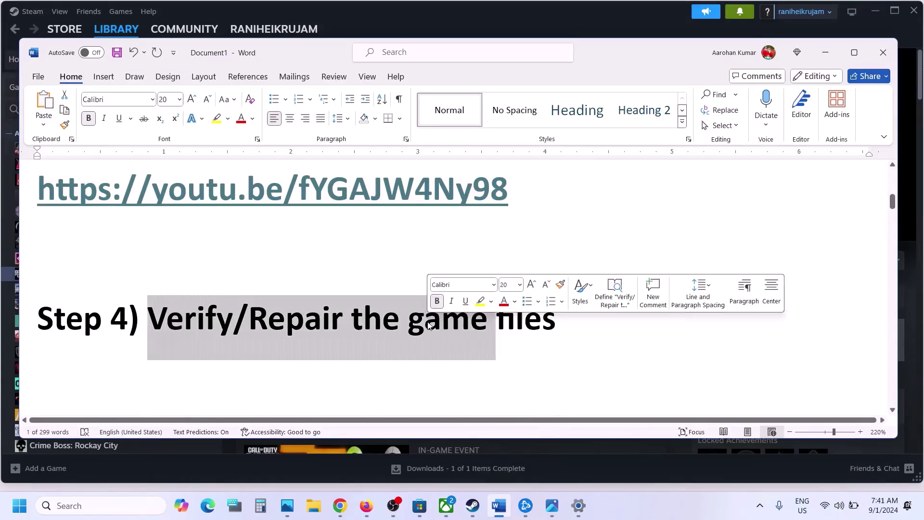
Step: Switch to Steam, view the Installed Files properties of Call of Duty with the integrity check option, and close them
click(475, 510)
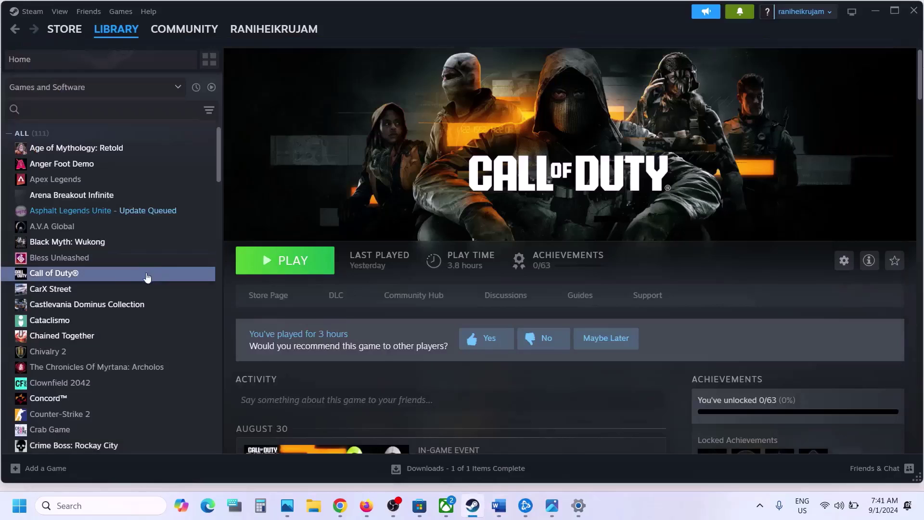
right_click(125, 279)
click(164, 380)
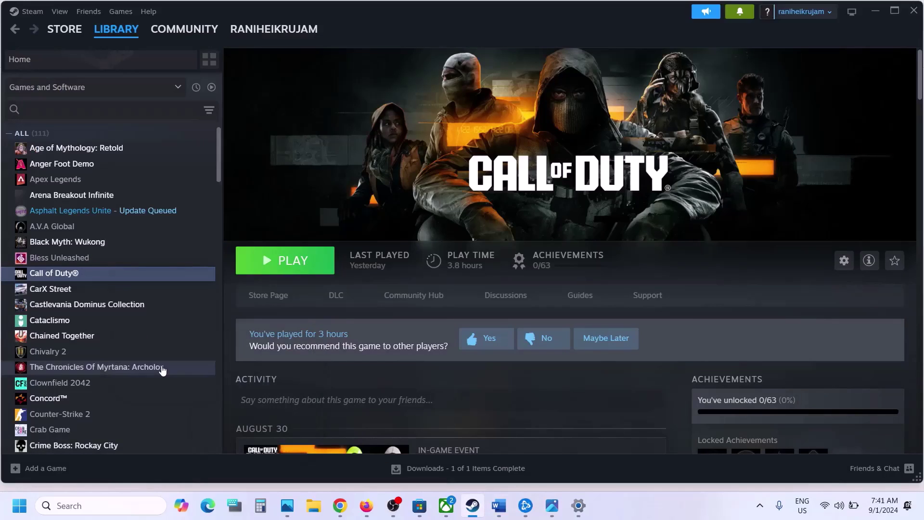
click(265, 163)
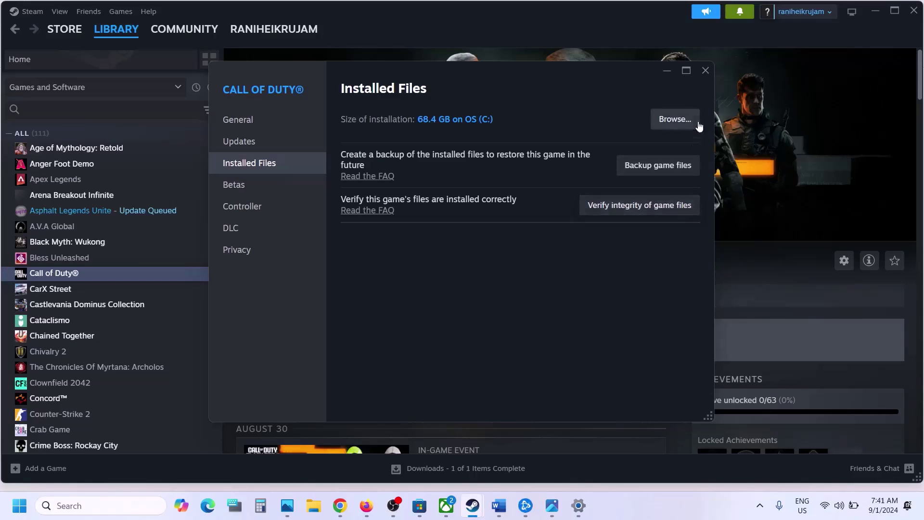
click(704, 72)
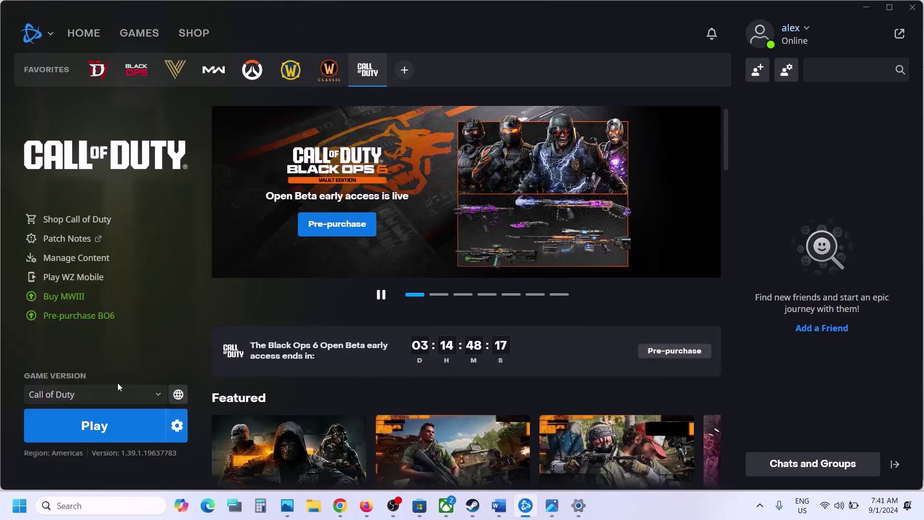
Step: View the Call of Duty game options in Battle.net, including Scan and Repair, and return to Step 5 of the Word guide
click(177, 426)
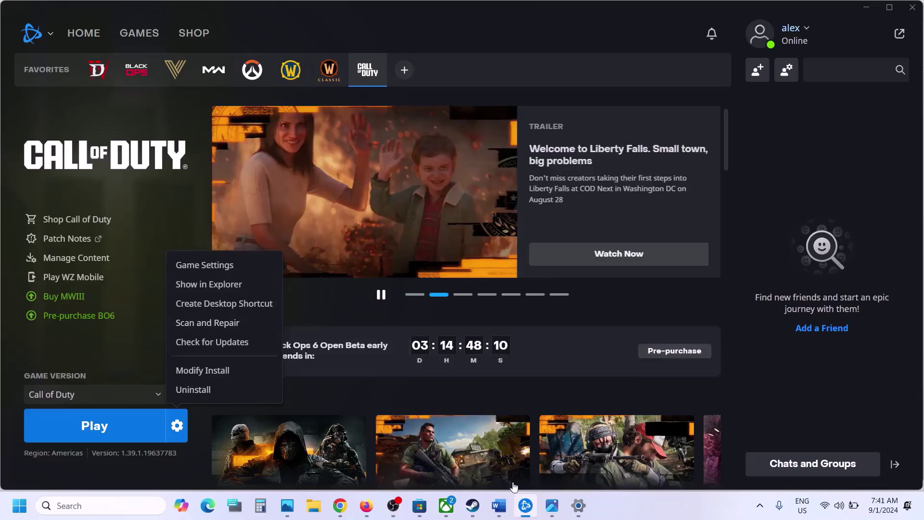
click(498, 505)
scroll(402, 288, down, 2)
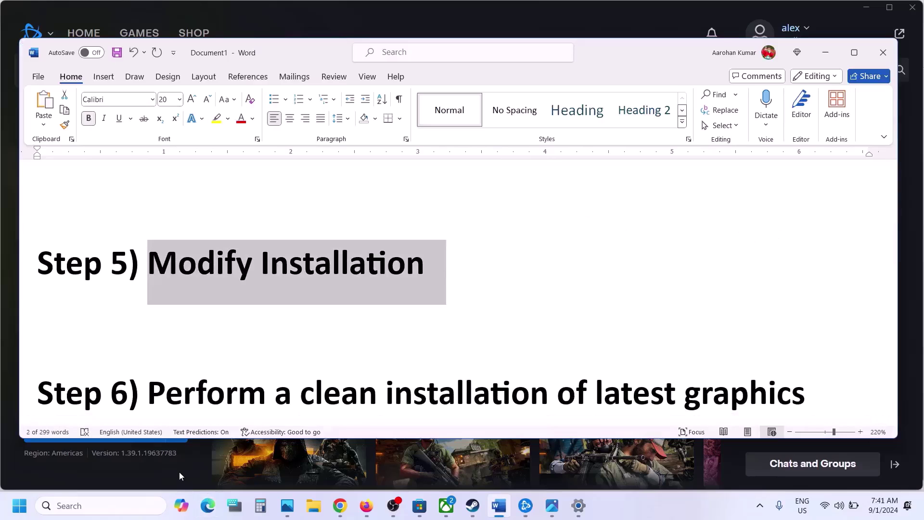
Step: Switch to Steam and open the DLC management list for Call of Duty
click(499, 504)
click(477, 505)
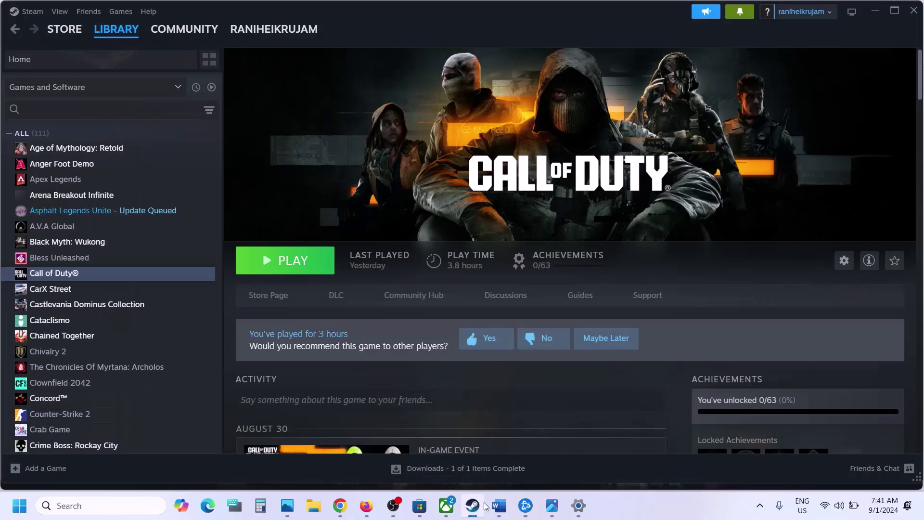
scroll(708, 331, down, 5)
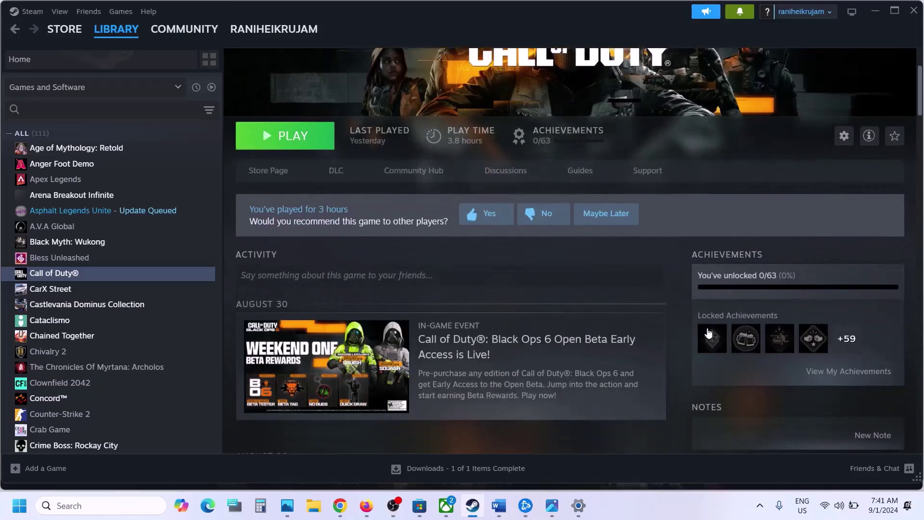
scroll(706, 328, down, 4)
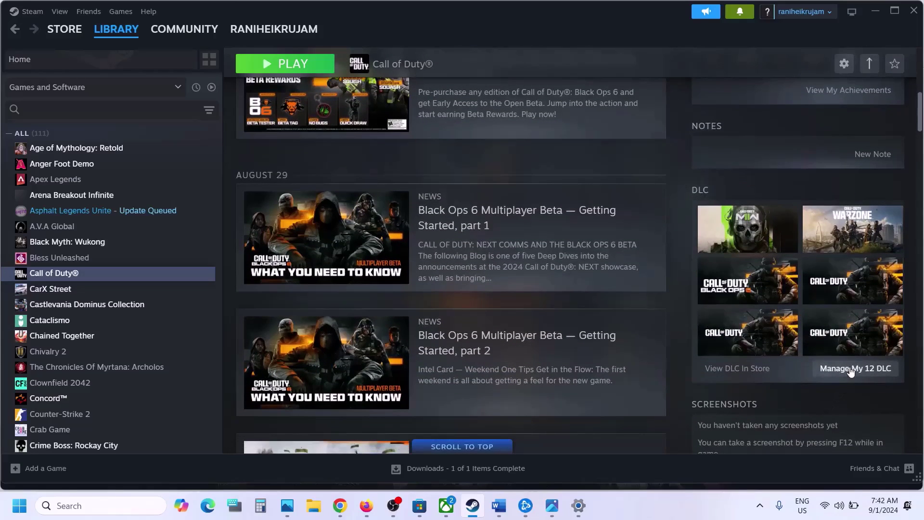
click(850, 369)
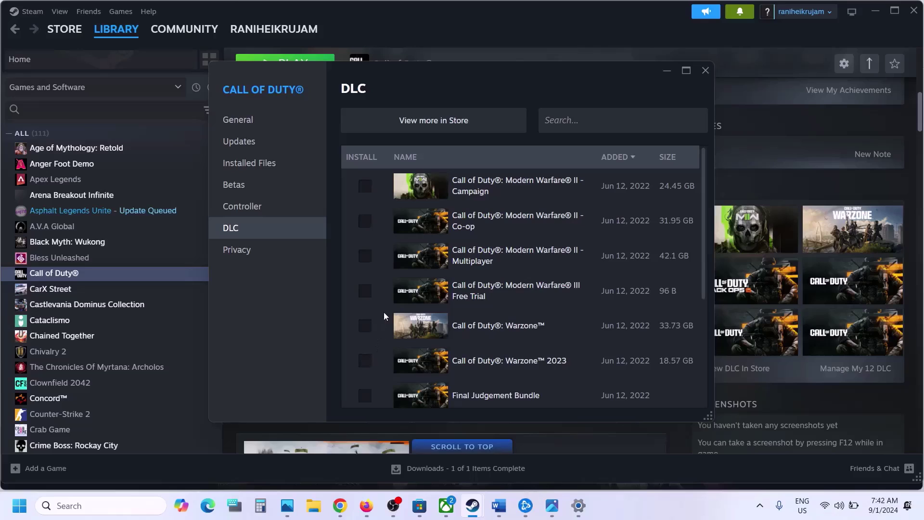
Step: Check which Call of Duty DLCs are selected for installation, from Modern Warfare II to Black Ops 6, and close the list
scroll(389, 326, down, 5)
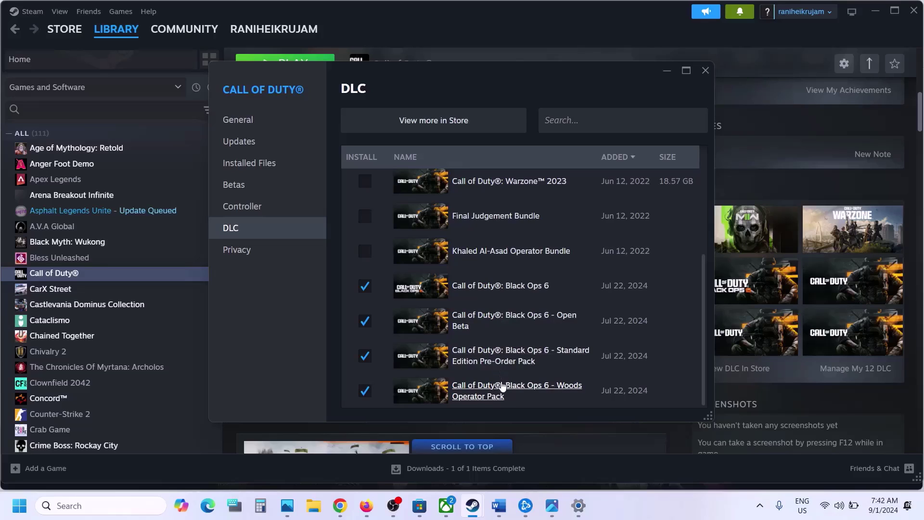
scroll(503, 312, up, 5)
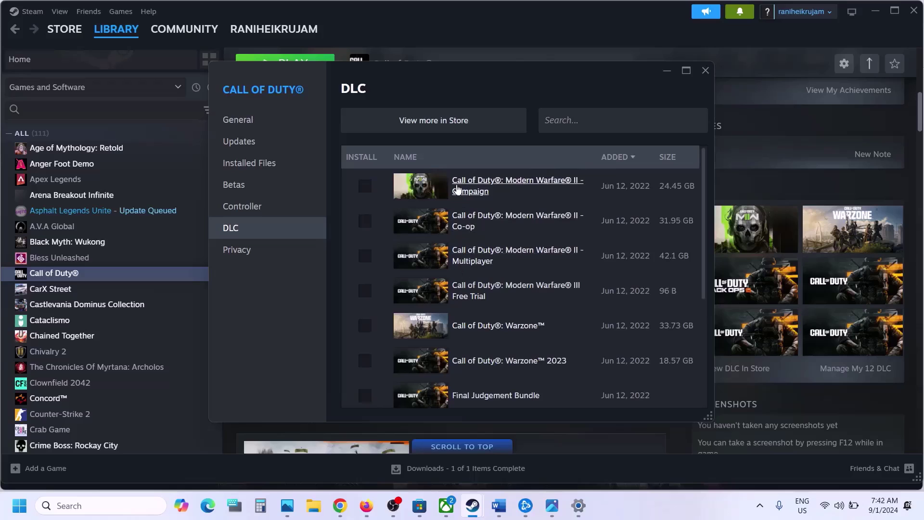
scroll(468, 344, down, 5)
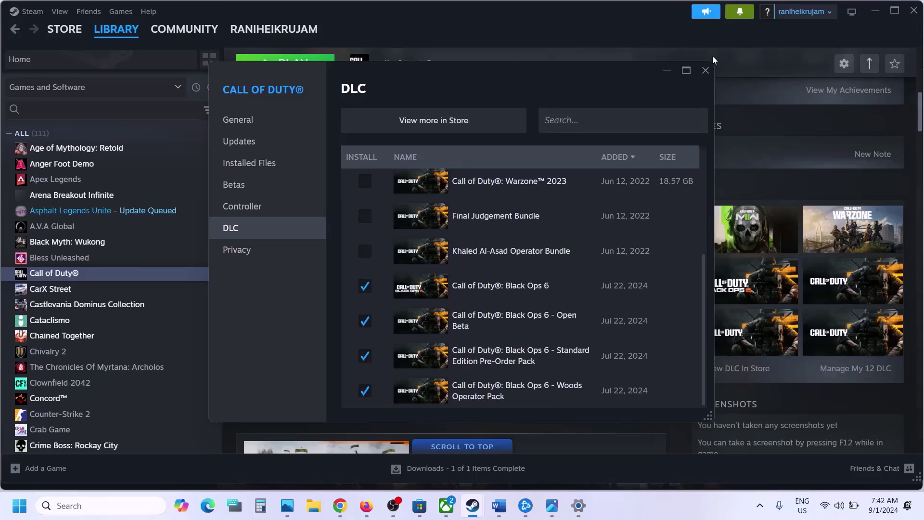
click(705, 70)
scroll(395, 206, up, 10)
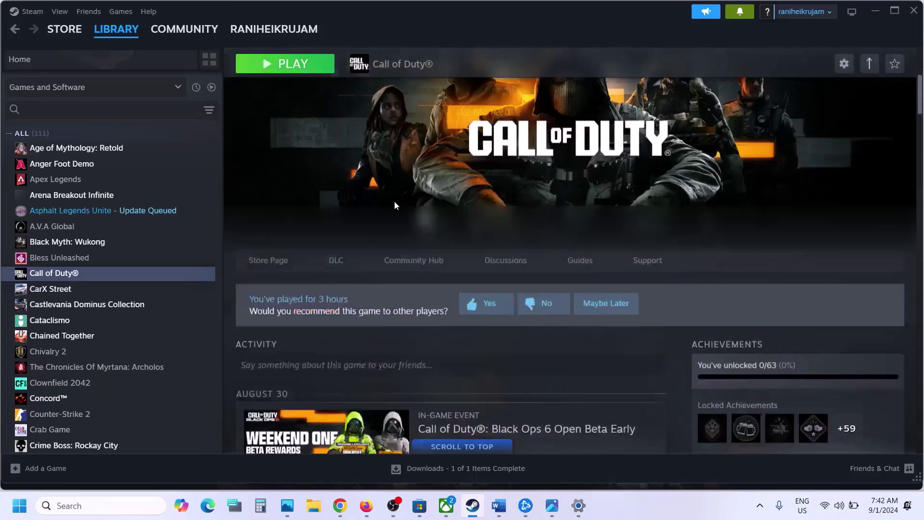
Step: Switch to Battle.net, review the install content choices in Call of Duty's Modify Install dialog, and cancel without changes
click(498, 509)
click(524, 511)
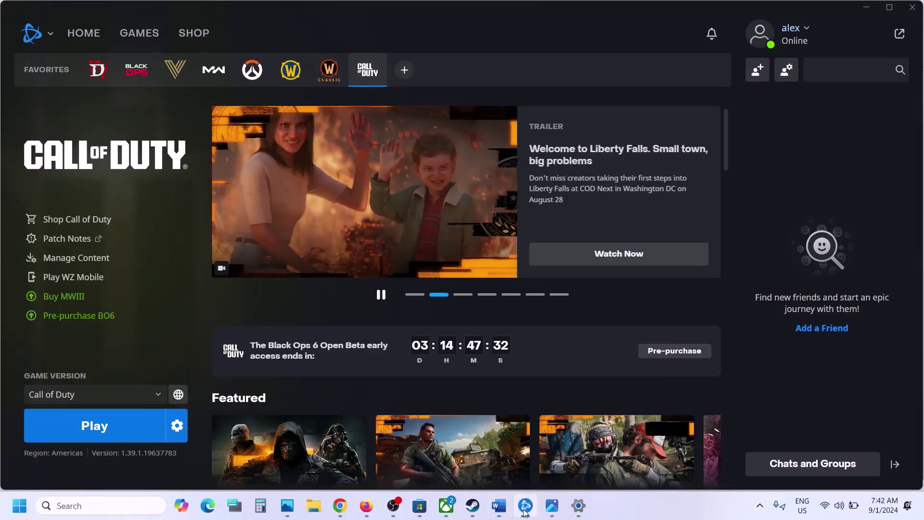
click(177, 425)
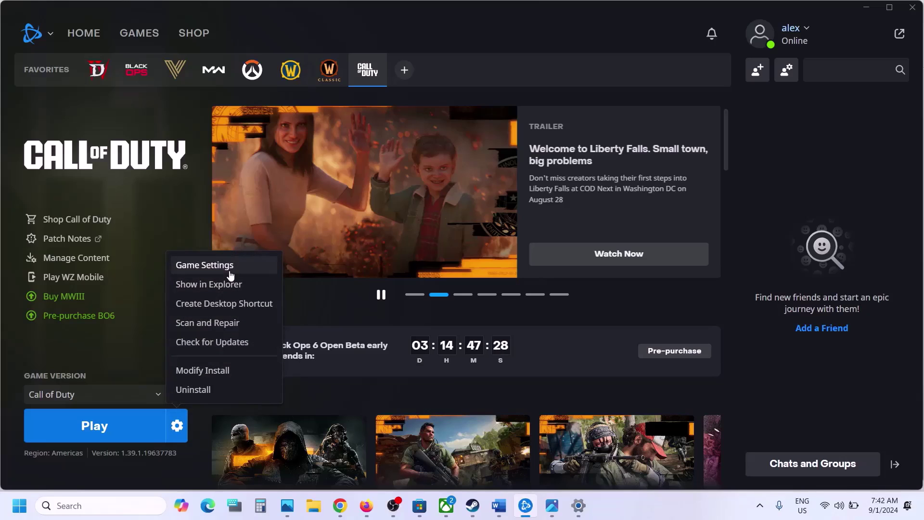
click(214, 375)
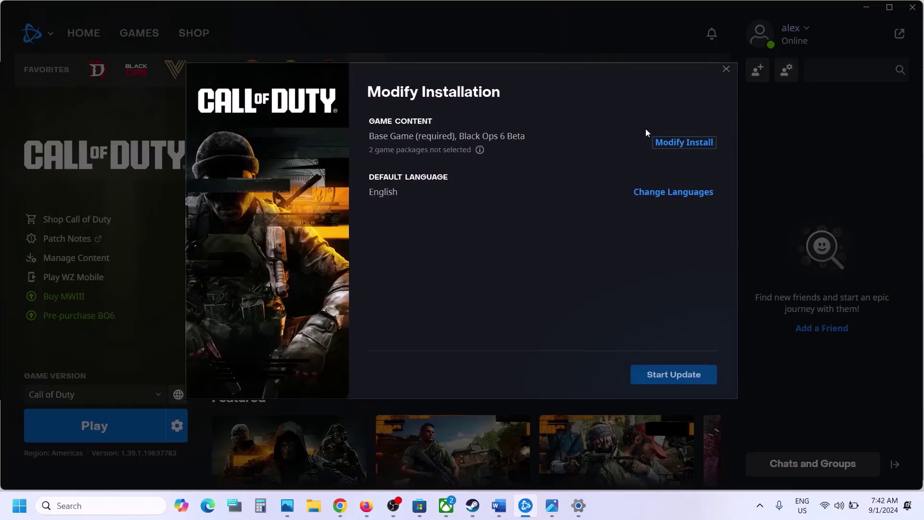
click(671, 142)
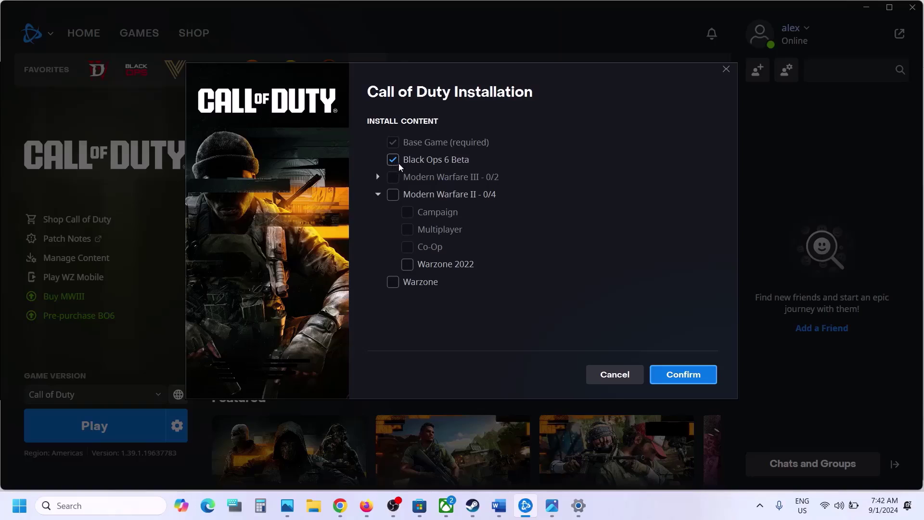
click(607, 374)
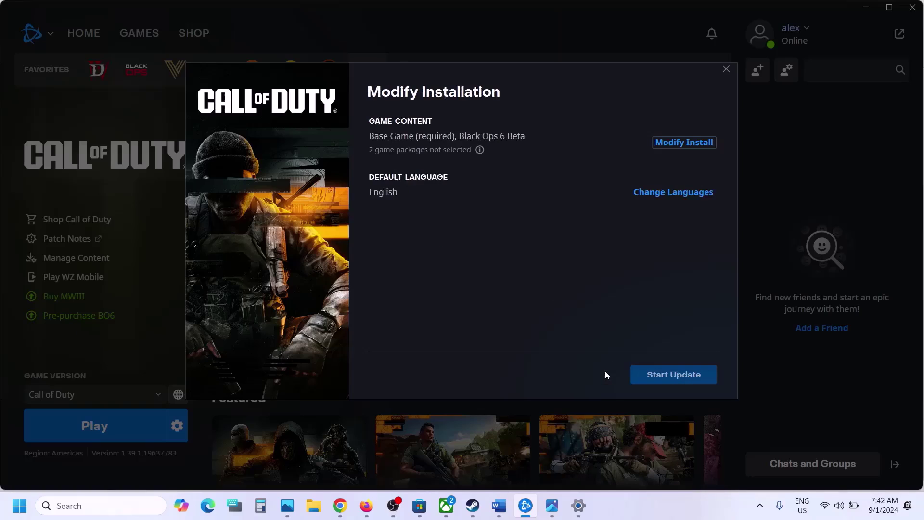
click(726, 70)
Step: Return to the Word guide and highlight the Step 6 instruction to perform a clean installation of the graphics driver
click(498, 506)
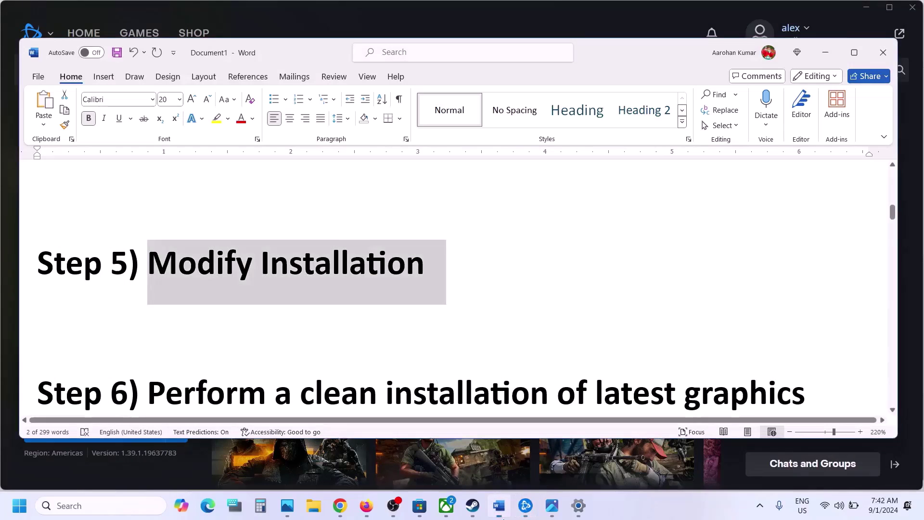
scroll(368, 308, down, 1)
scroll(369, 308, down, 1)
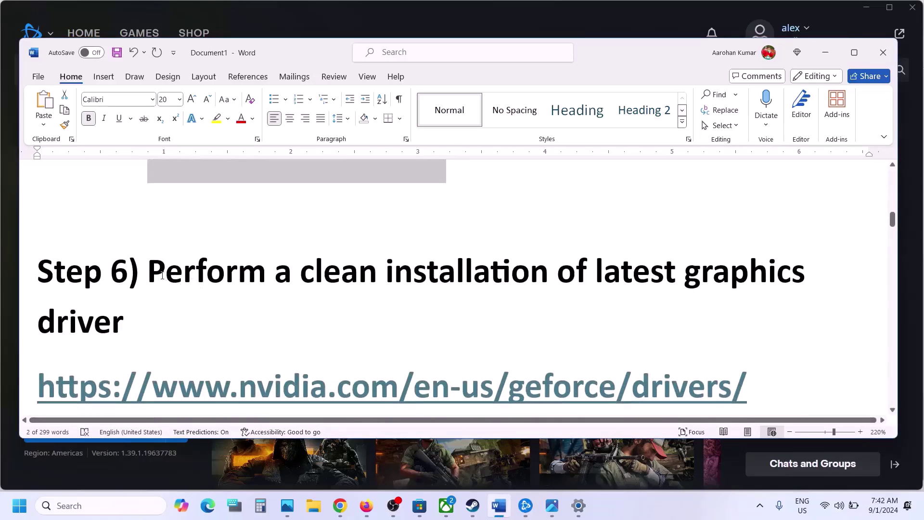
drag(148, 272, 412, 294)
scroll(412, 294, down, 1)
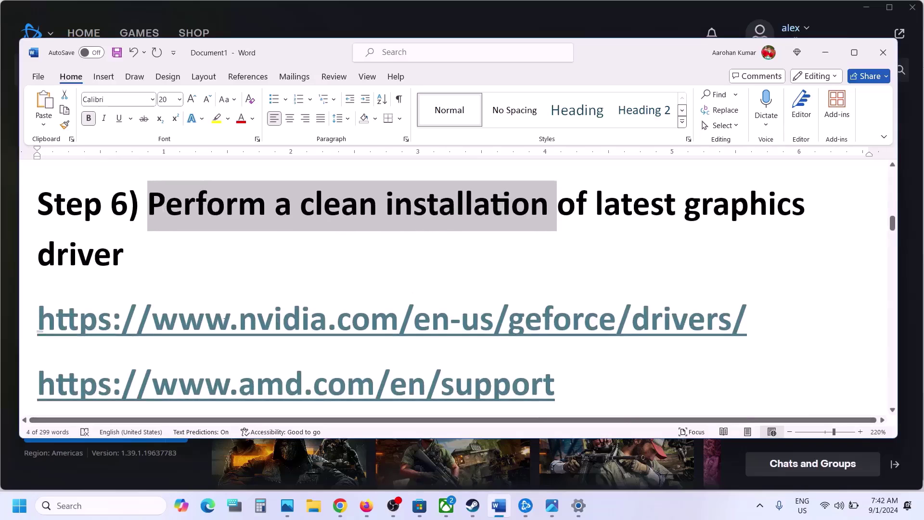
Step: Highlight the NVIDIA and AMD driver links in Step 6 and open the NVIDIA drivers link in Chrome
drag(230, 322, 494, 323)
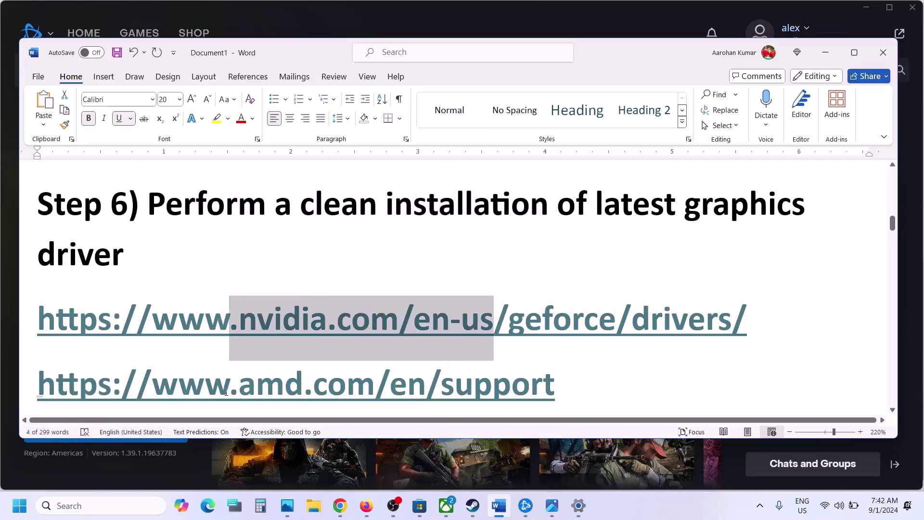
drag(230, 385, 454, 385)
click(259, 318)
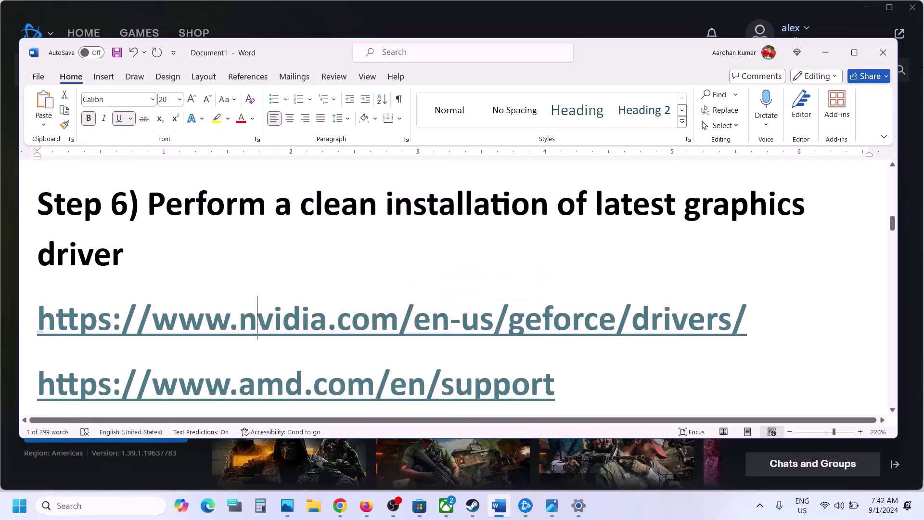
ctrl+click(257, 318)
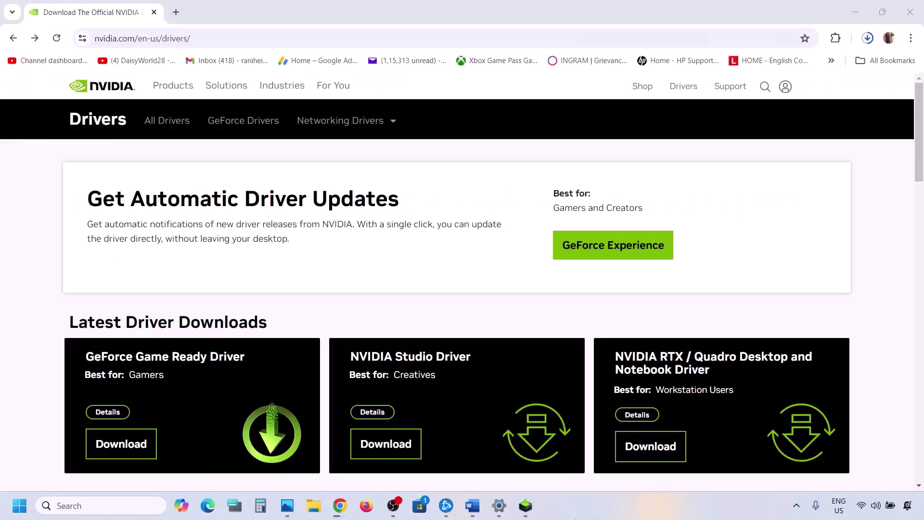
Step: Run a manual driver search for the GeForce RTX 3050 Laptop GPU, RTX 30 Series (Notebooks), on Windows 11 in English (US)
scroll(215, 344, down, 9)
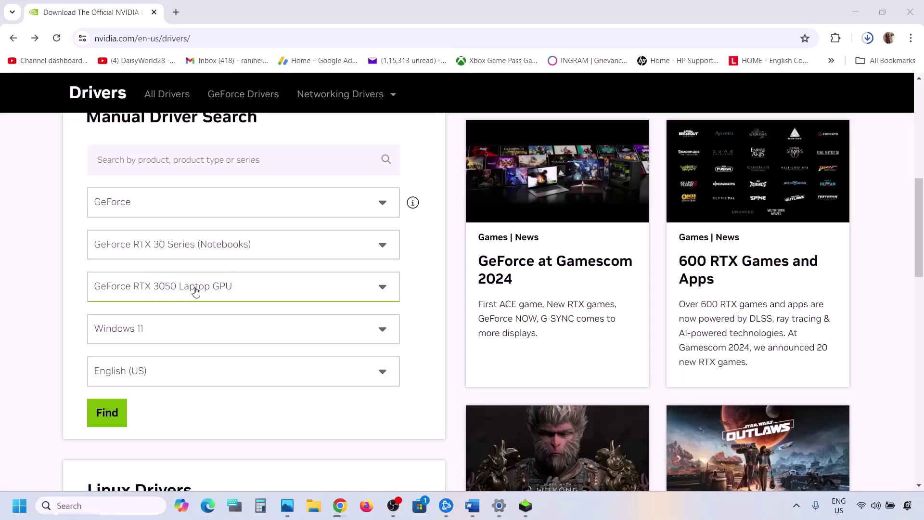
click(171, 262)
click(76, 268)
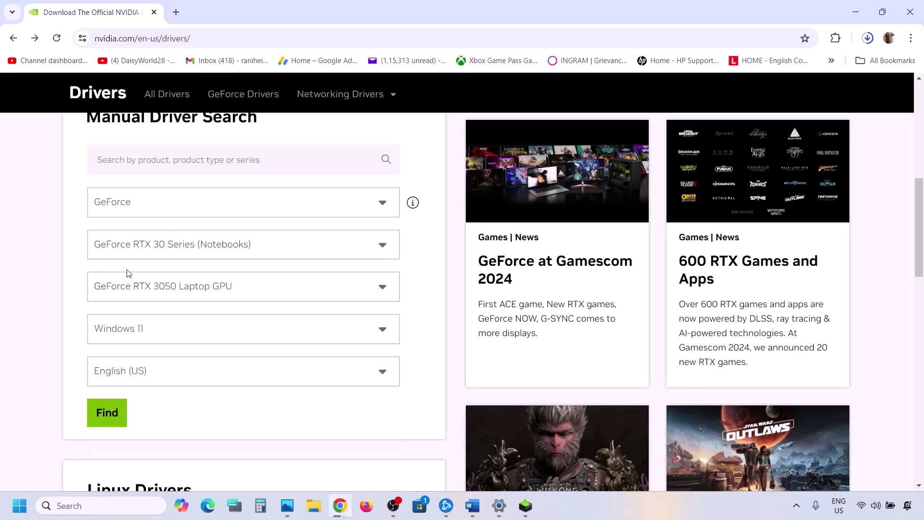
click(136, 343)
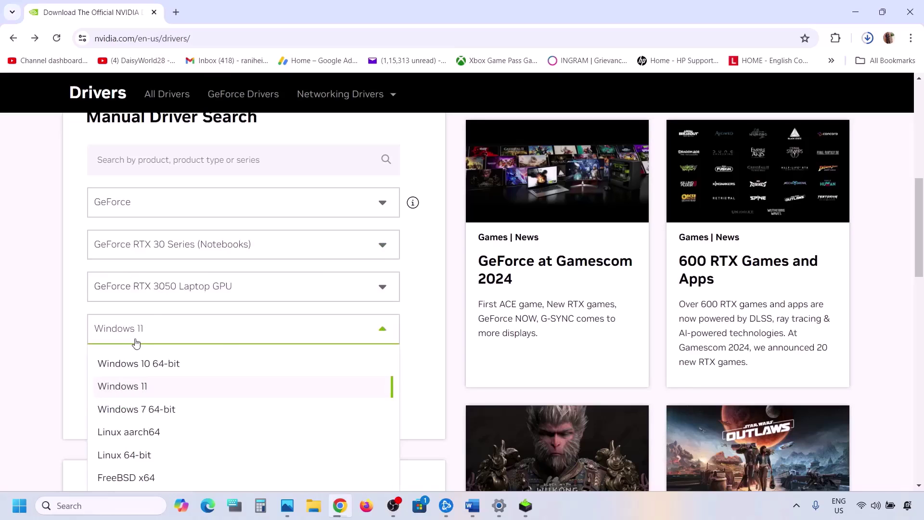
click(51, 314)
scroll(144, 344, down, 1)
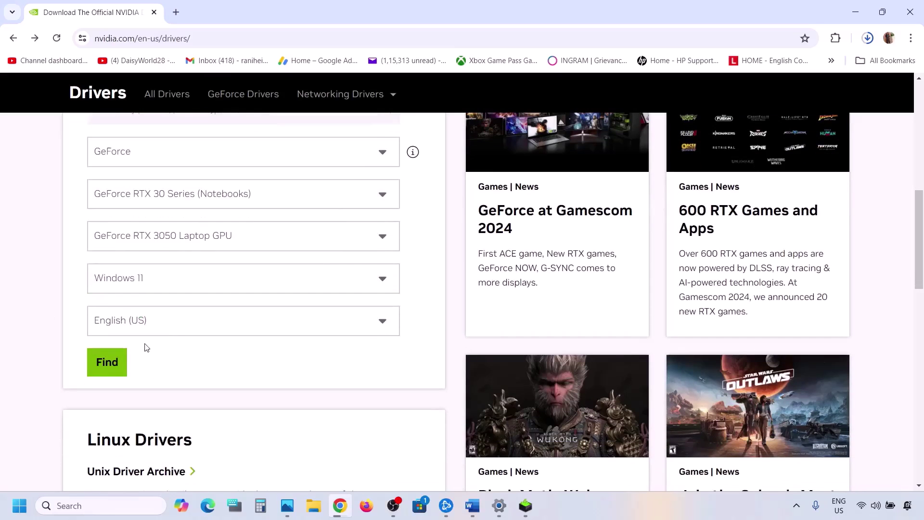
click(111, 362)
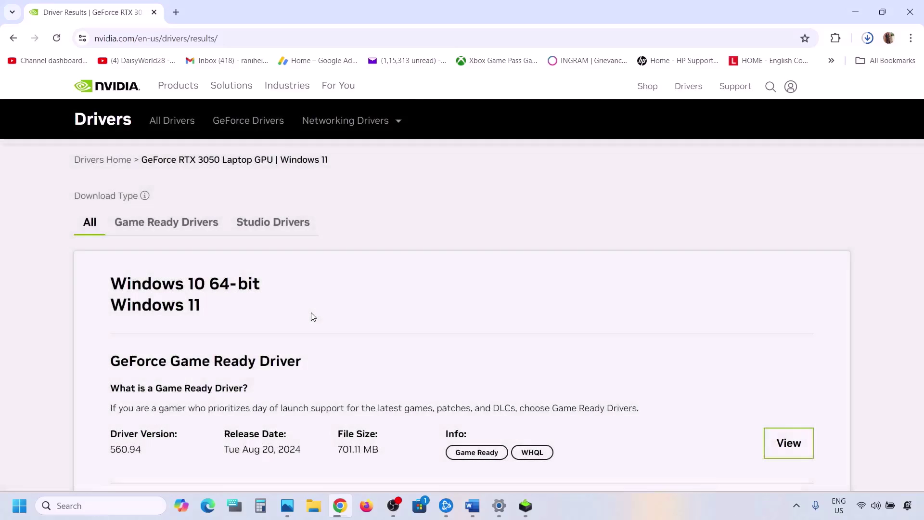
Step: Examine the GeForce Game Ready Driver result, highlighting its driver version label and number
scroll(311, 316, down, 3)
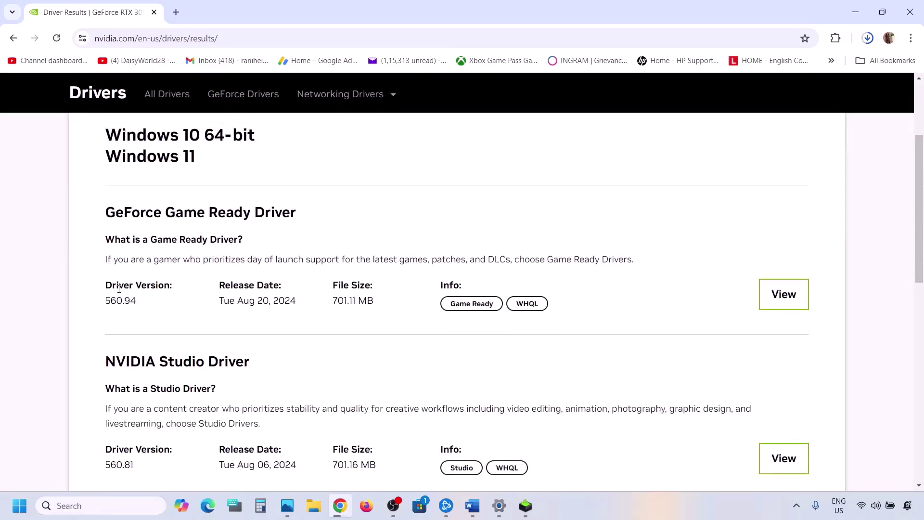
drag(112, 287, 168, 281)
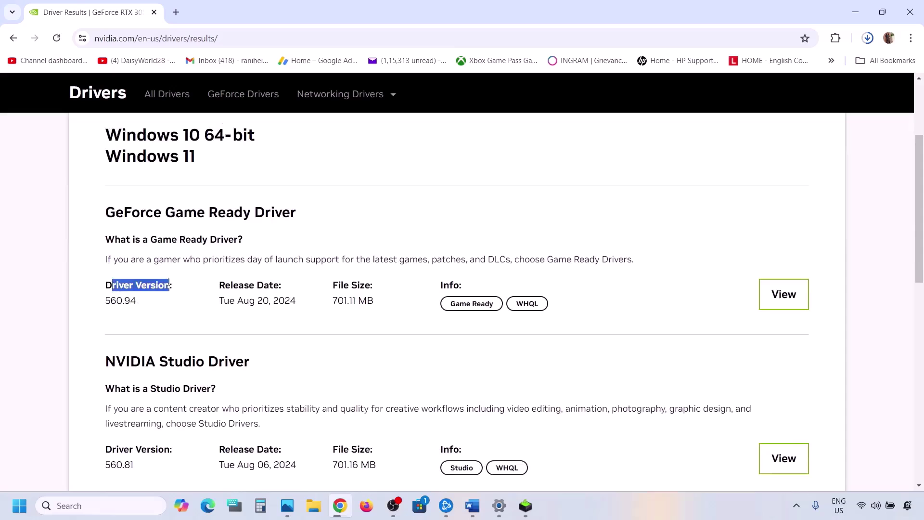
drag(111, 301, 149, 301)
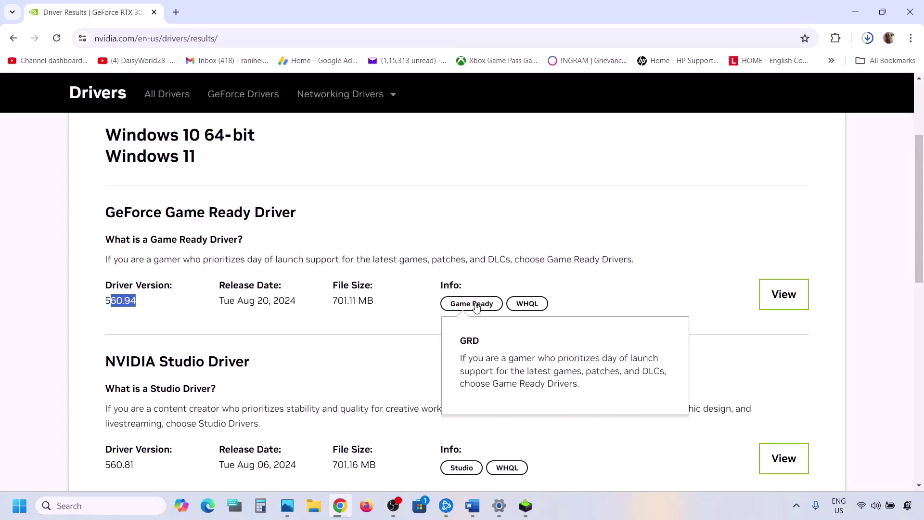
Step: Download GeForce Game Ready Driver 560.94 for Windows 11 and switch to its NVIDIA Installer
click(785, 293)
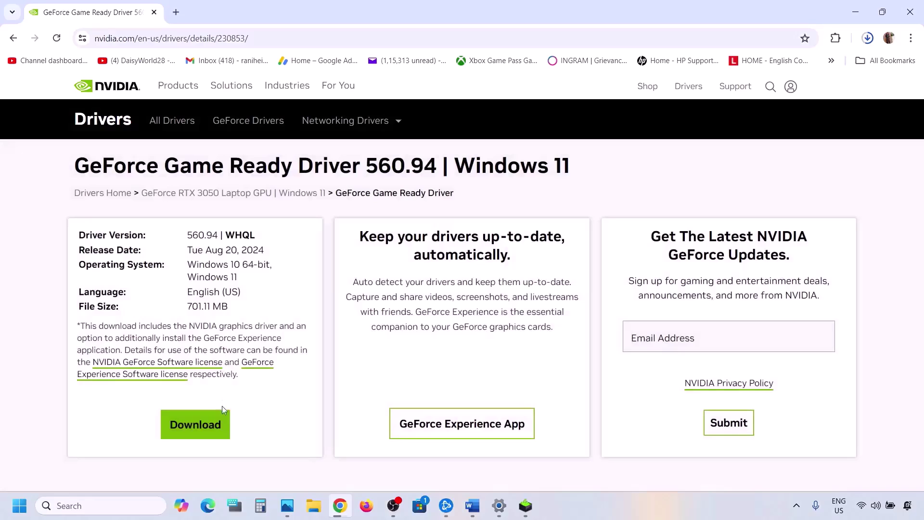
click(194, 427)
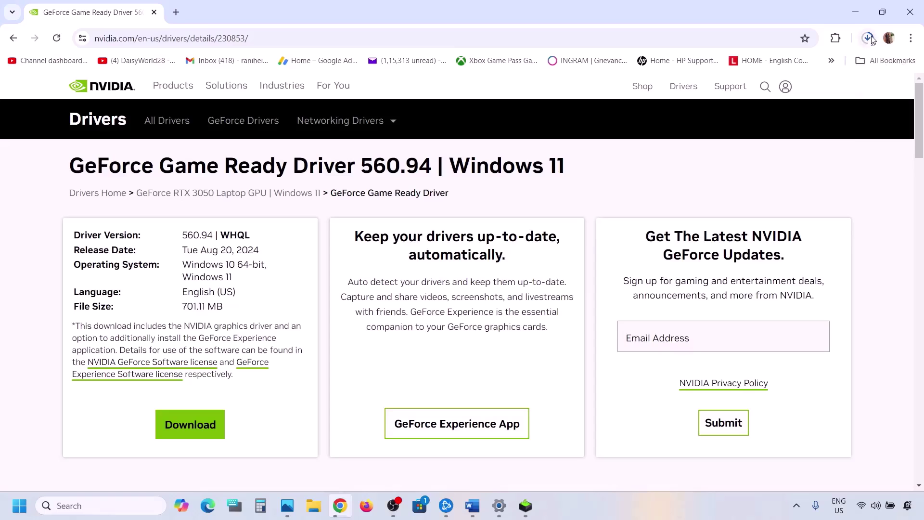
click(526, 514)
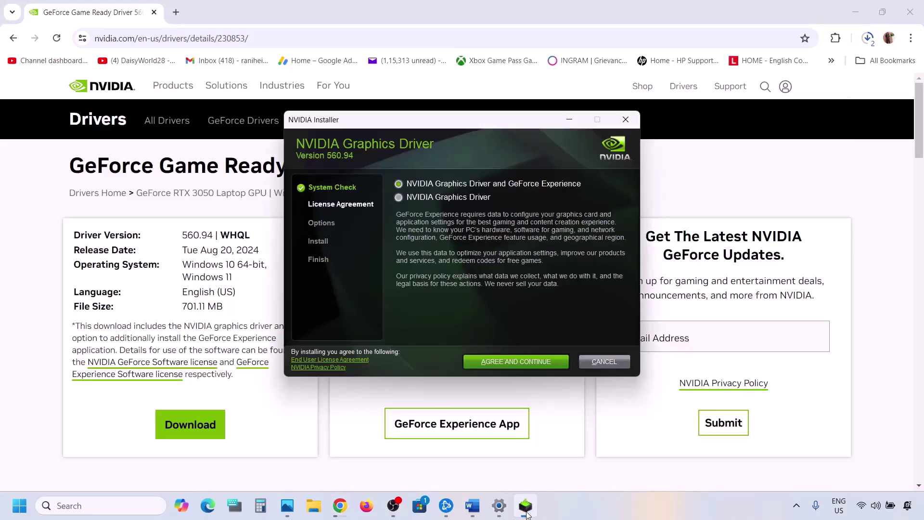
Step: Accept the license and start a Custom (Advanced) driver and GeForce Experience installation with Perform a clean installation enabled
click(517, 359)
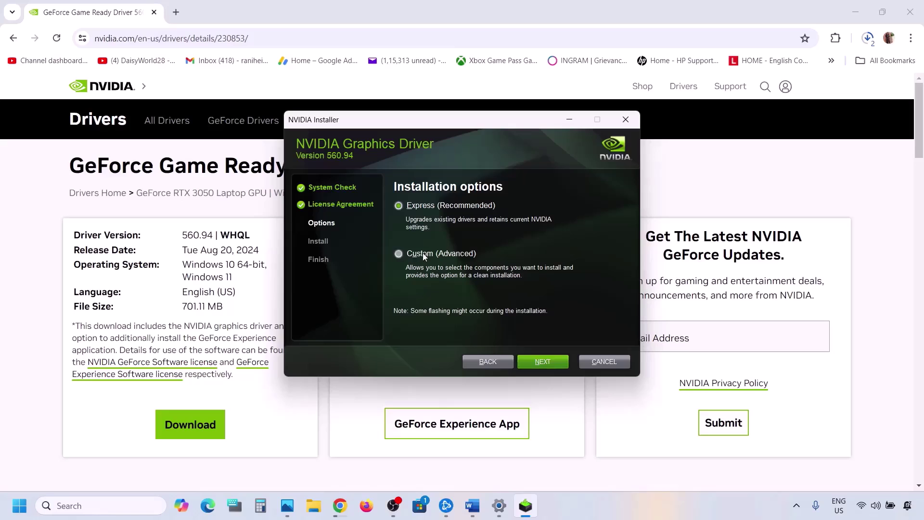
click(423, 253)
click(535, 363)
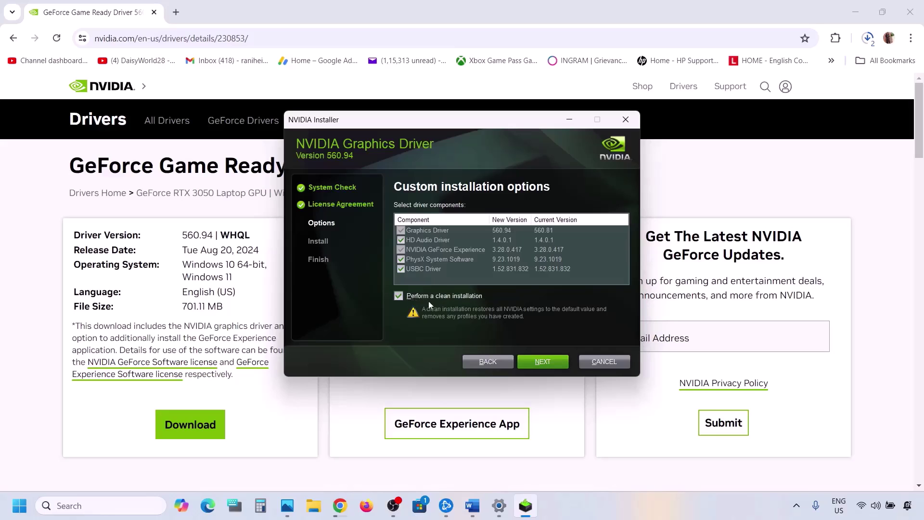
click(545, 363)
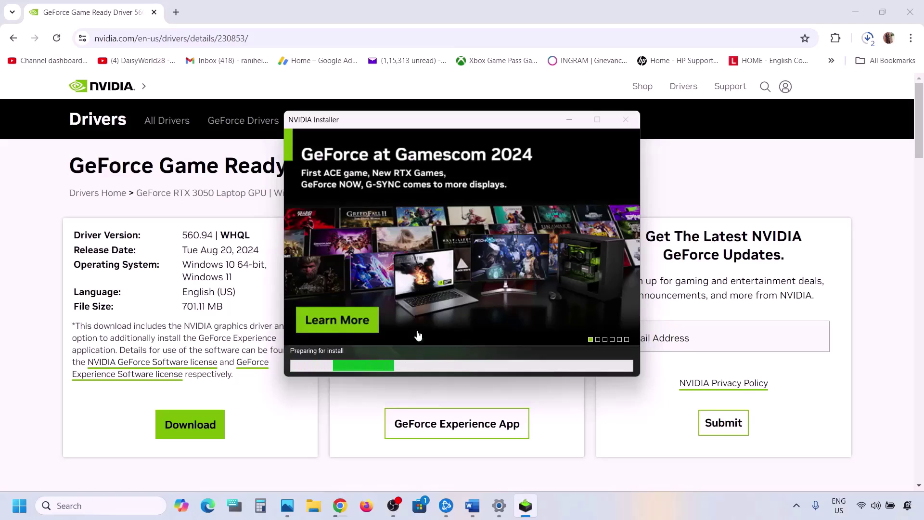
Step: Check the Windows power options for restarting the computer, and dismiss them without restarting
click(19, 505)
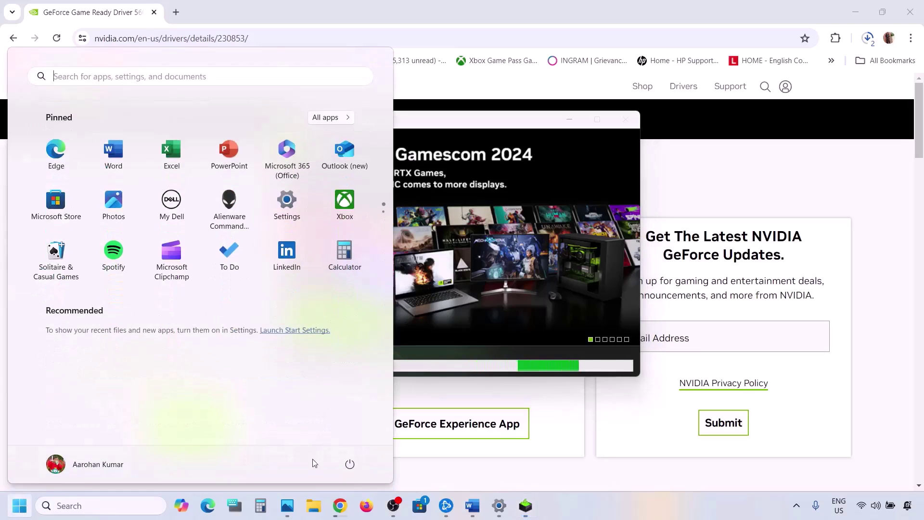
click(350, 464)
key(Escape)
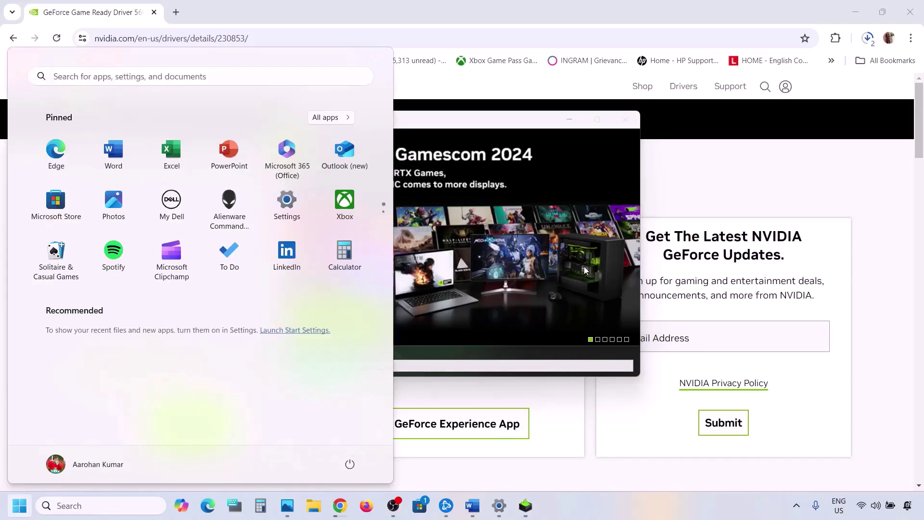
click(584, 271)
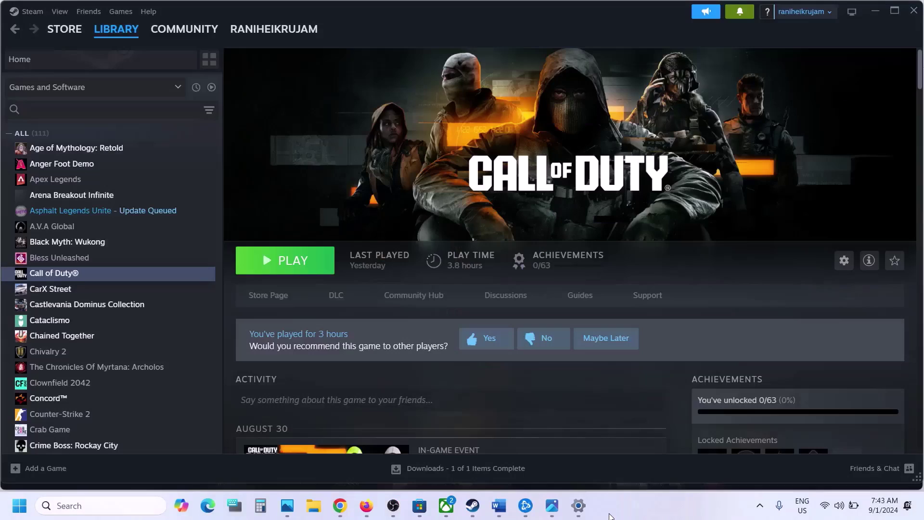
Step: Return to the Word guide and copy "Adrenalin Edition Preview Driver for AFMF 2" from Step 7
click(499, 505)
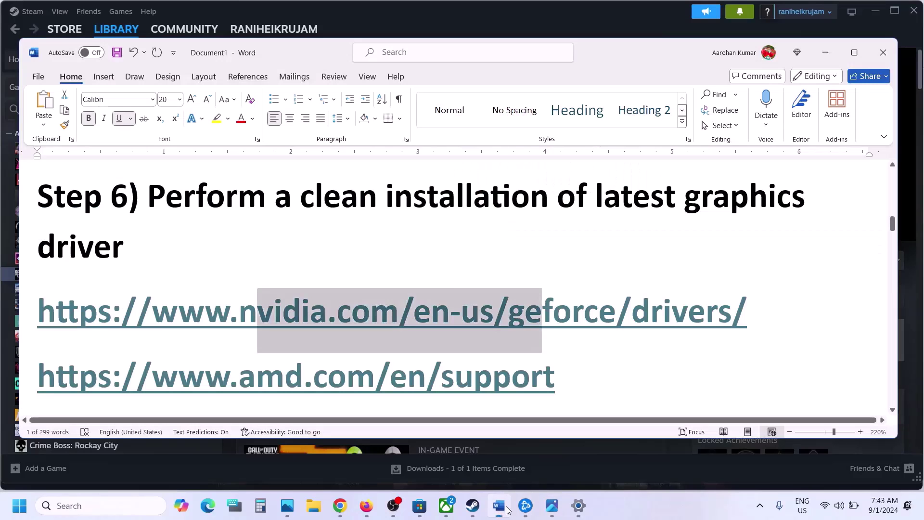
scroll(375, 268, down, 3)
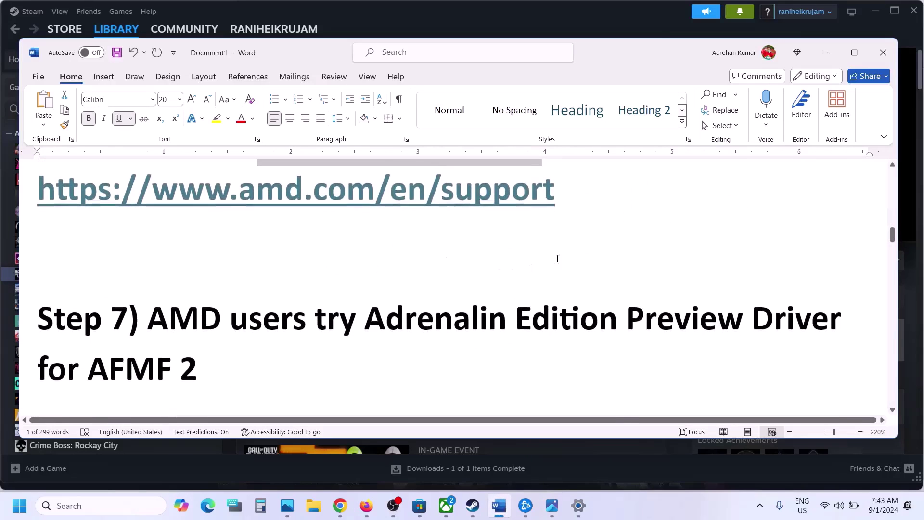
drag(366, 318, 204, 371)
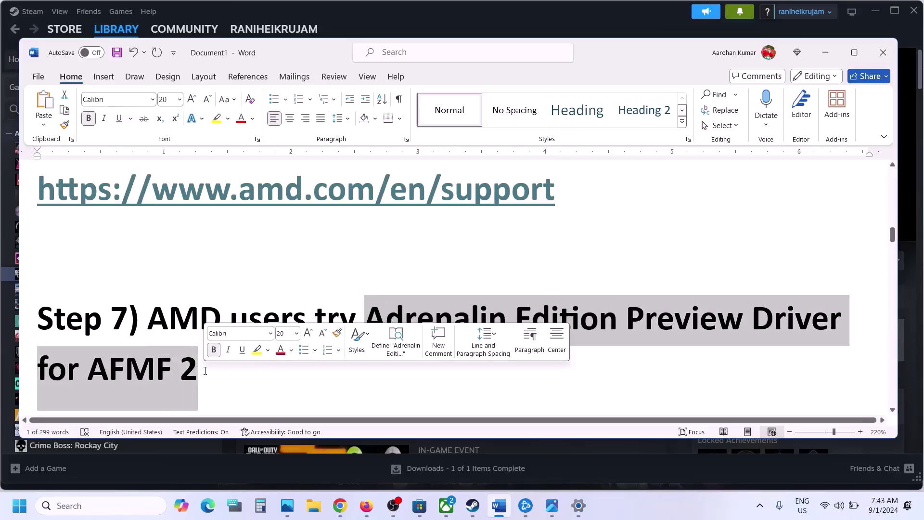
click(205, 371)
drag(367, 321, 428, 350)
key(ctrl+c)
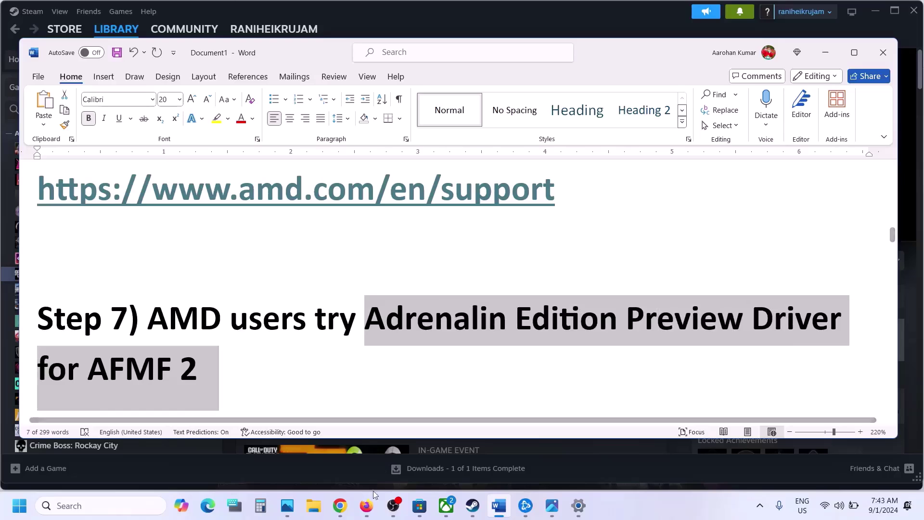
Step: Search Google in a new Chrome tab for the copied driver name and open AMD's AFMF 2 release notes
click(340, 506)
click(177, 15)
key(ctrl+v)
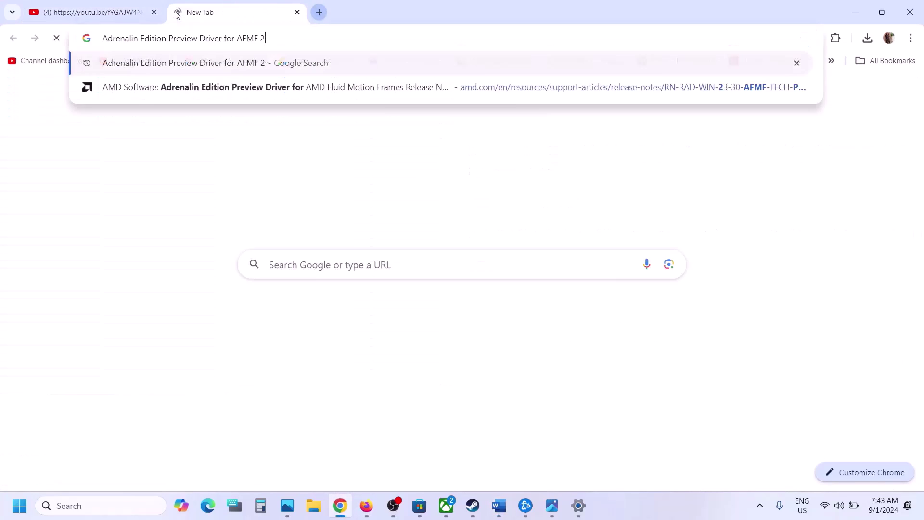
key(Return)
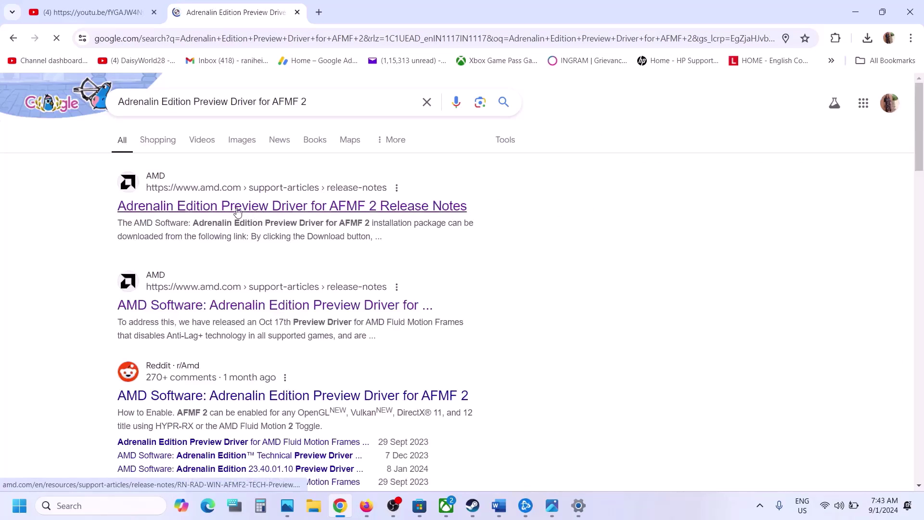
click(237, 207)
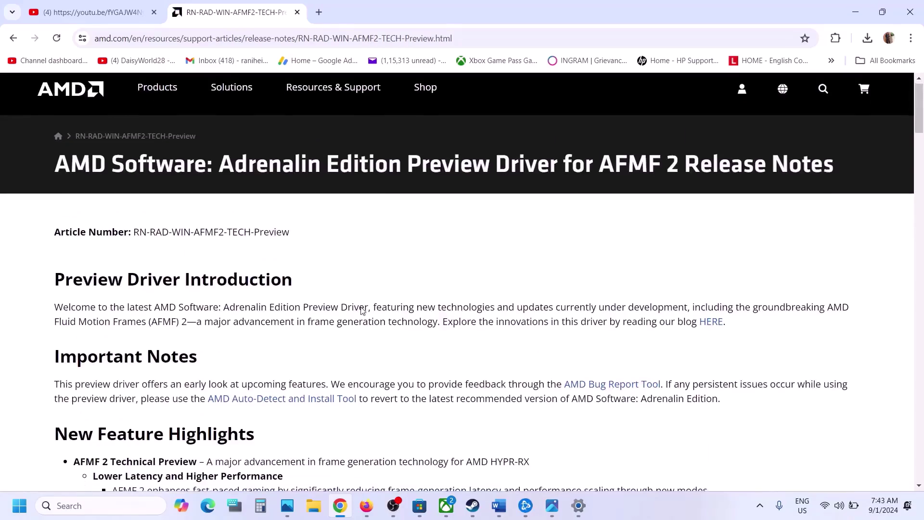
Step: Download the Adrenalin Edition Preview Driver for AFMF 2 for Windows 10 & Windows 11 64-bit from the release notes
scroll(363, 310, down, 7)
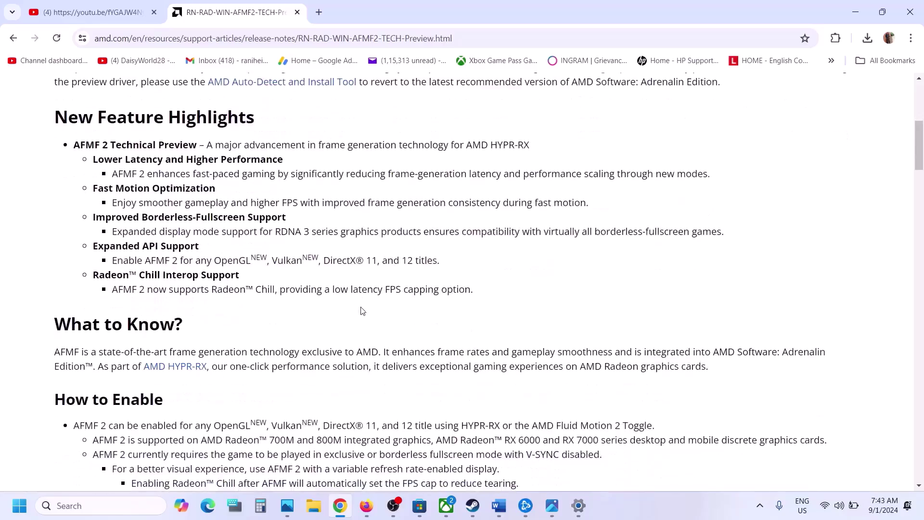
scroll(363, 310, down, 10)
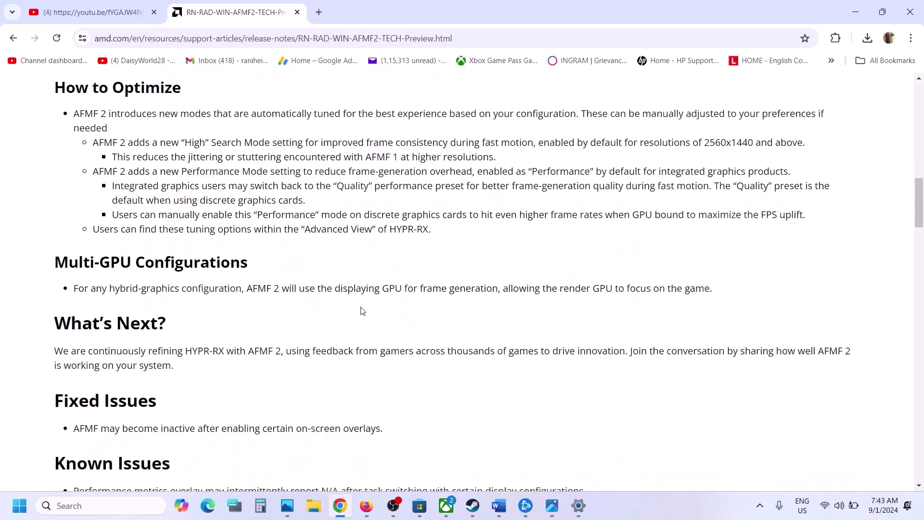
scroll(362, 310, down, 7)
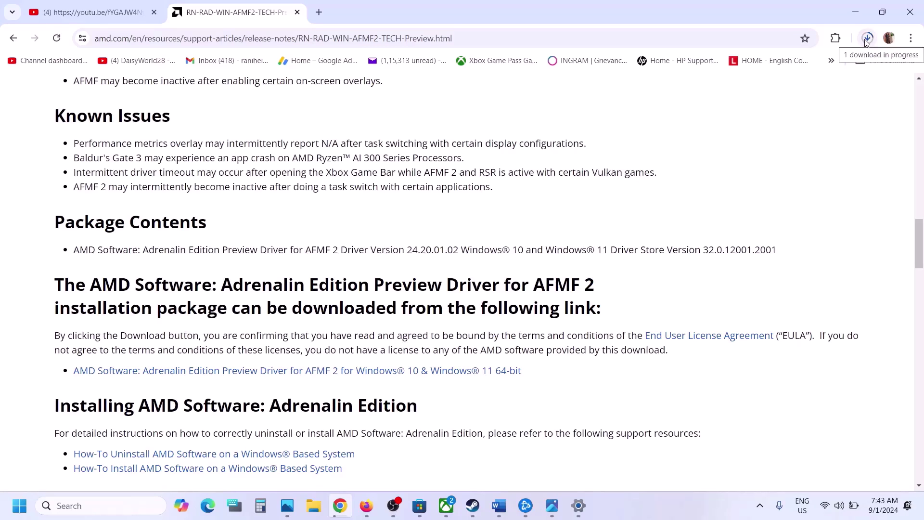
Step: Show the Restart choice in the Windows power options, and switch to Steam without restarting
click(26, 500)
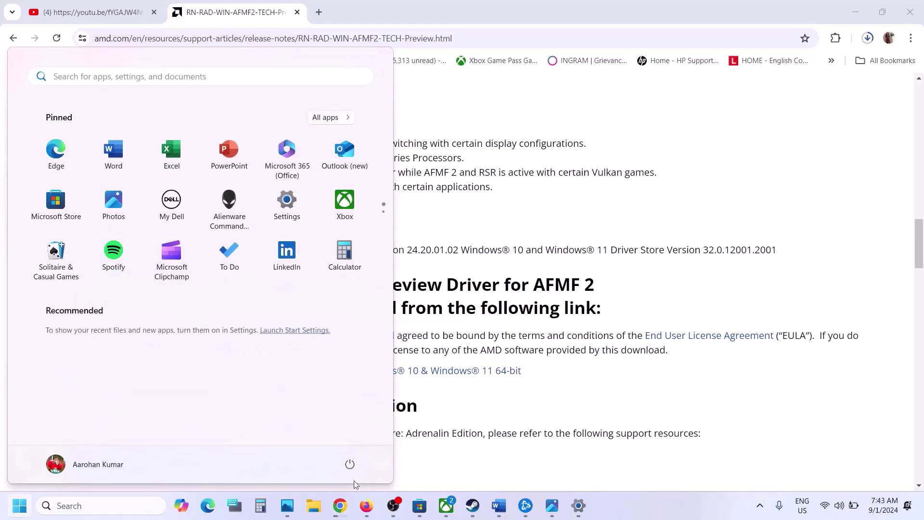
click(348, 465)
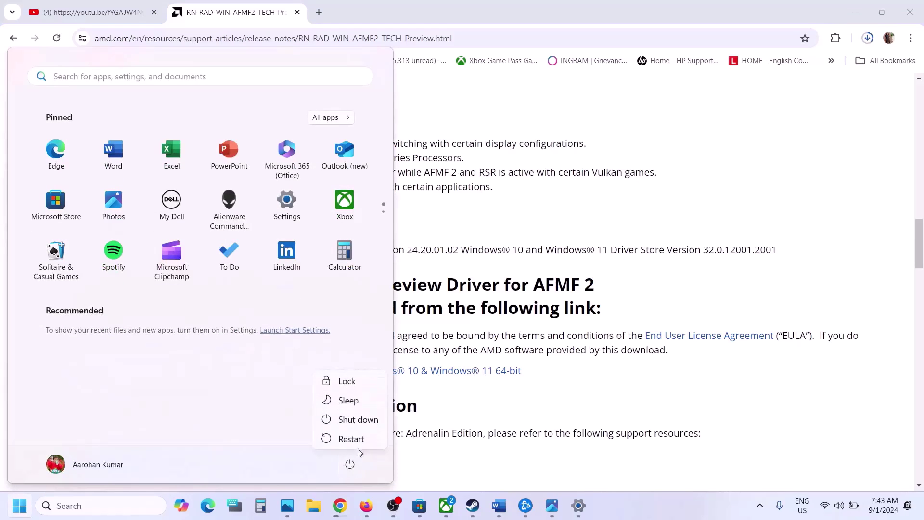
click(473, 508)
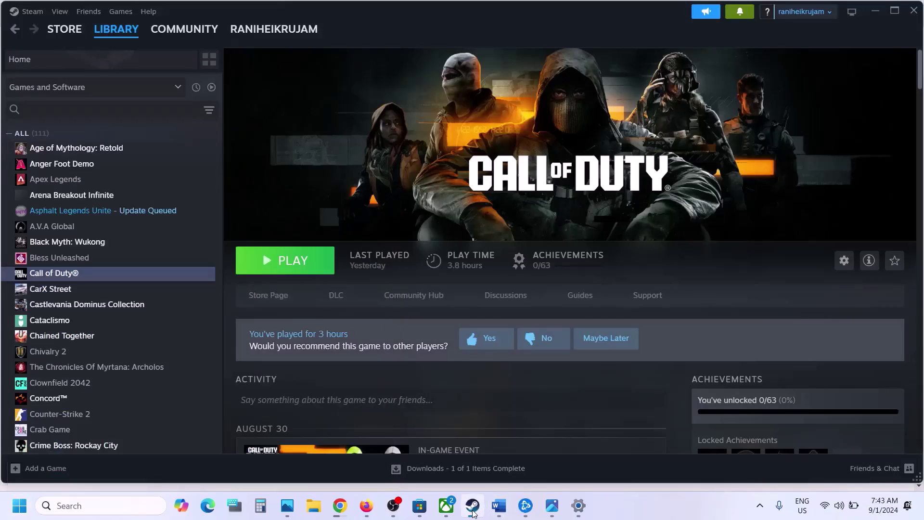
Step: Return to the Word guide and copy the word "graphics" from the Step 8 heading about the dedicated graphics card
click(499, 508)
scroll(302, 328, down, 4)
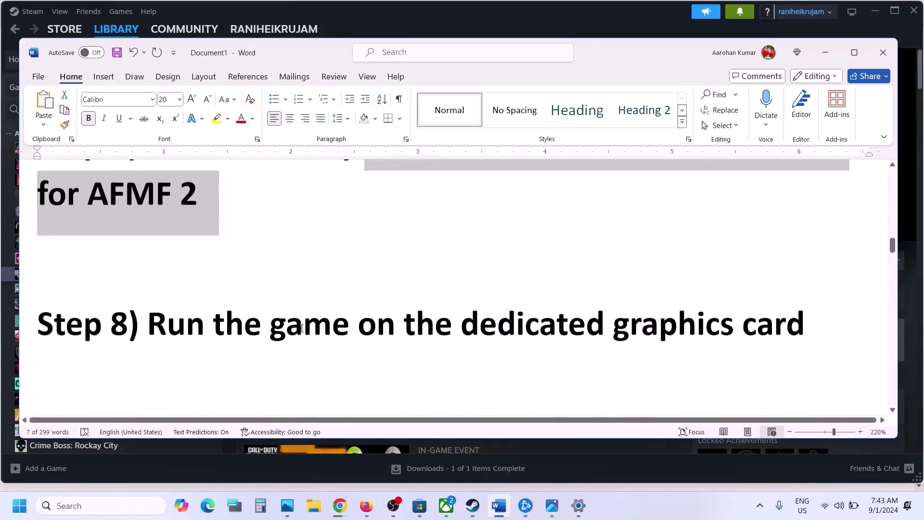
right_click(301, 326)
click(646, 311)
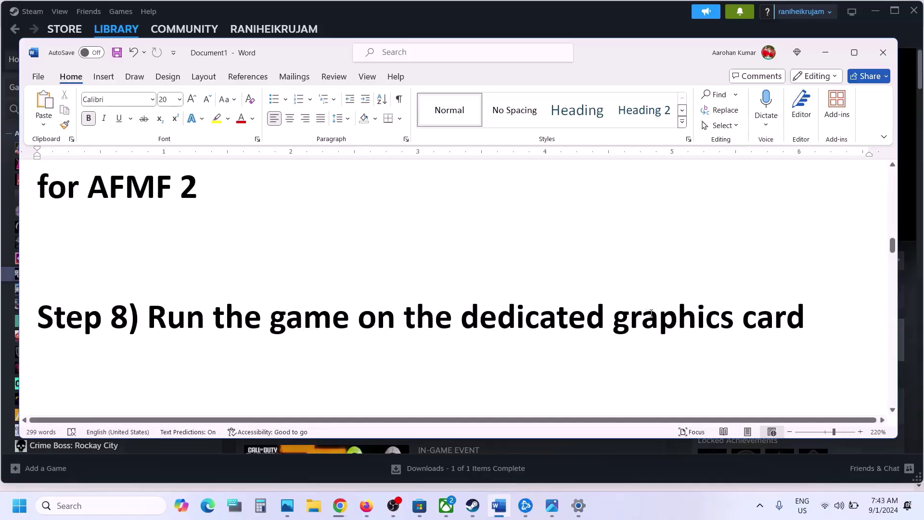
double_click(650, 315)
key(ctrl+c)
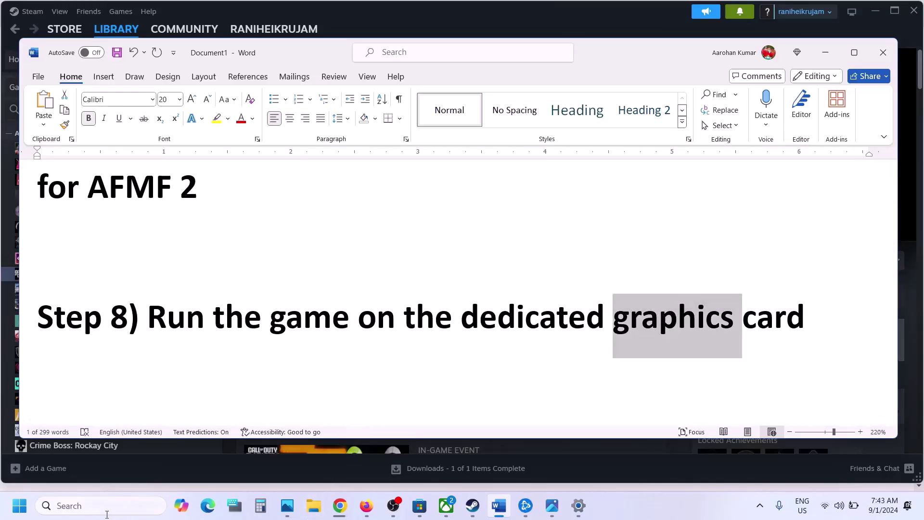
Step: Search Windows for "graphics" and open the Graphics settings page
click(94, 506)
key(ctrl+v)
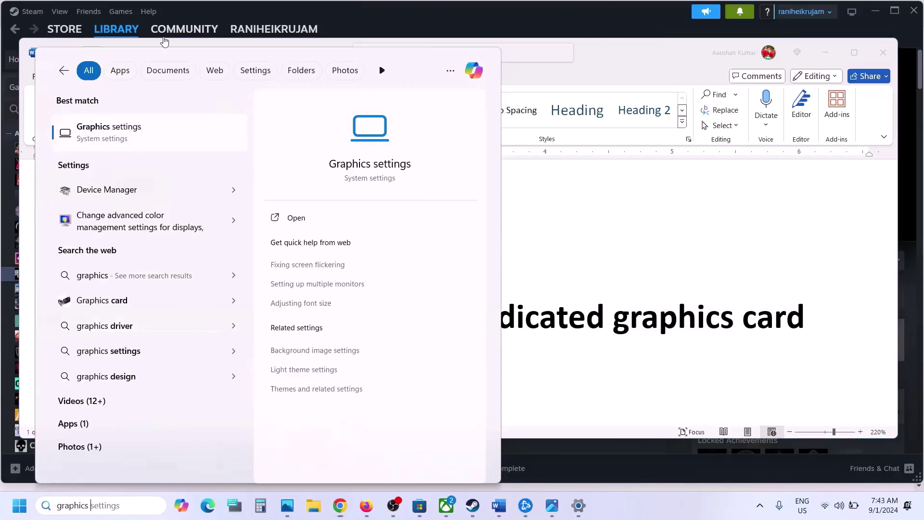
click(122, 126)
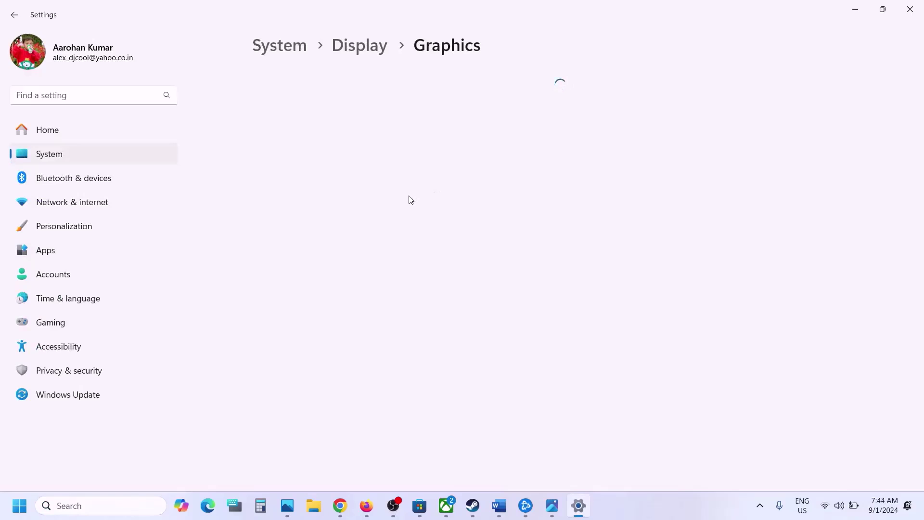
Step: Browse for a desktop app to add, opening the folder C:\Program Files (x86)\Steam\steamapps\common\Call of Duty HQ
click(279, 215)
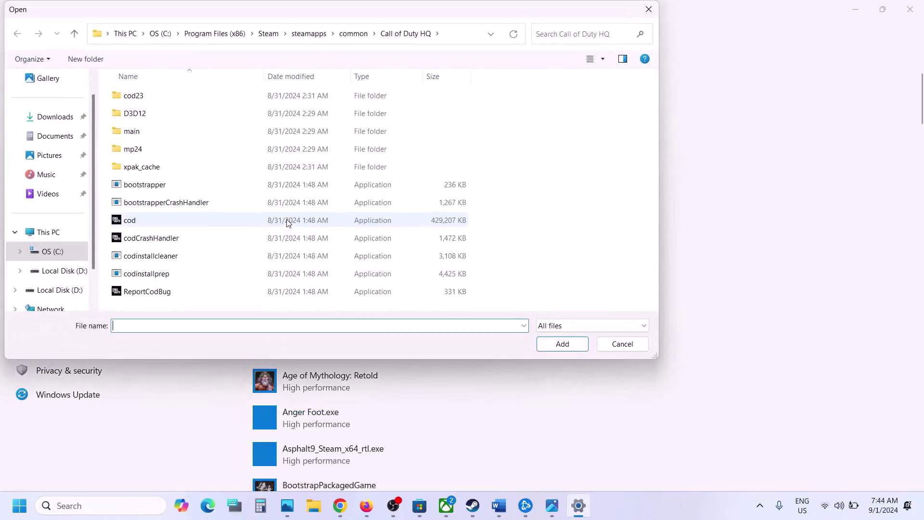
click(50, 234)
double_click(215, 108)
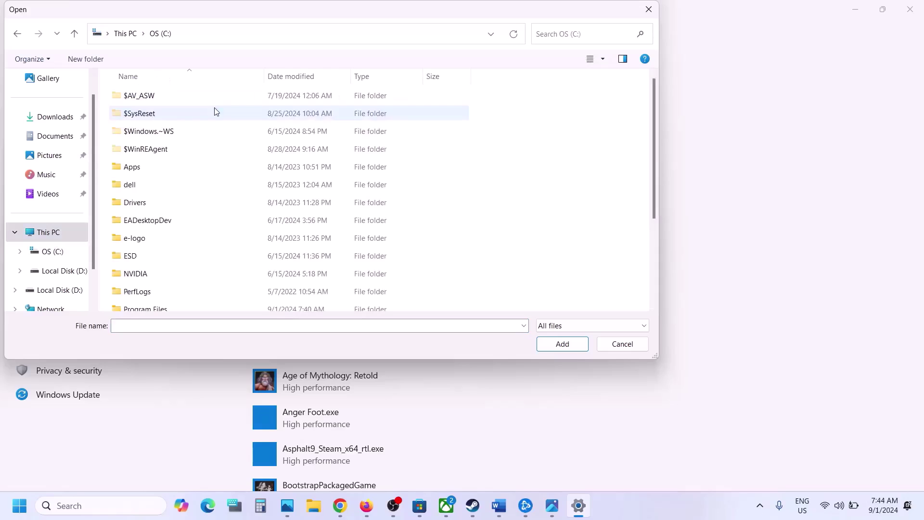
scroll(208, 166, down, 3)
double_click(172, 201)
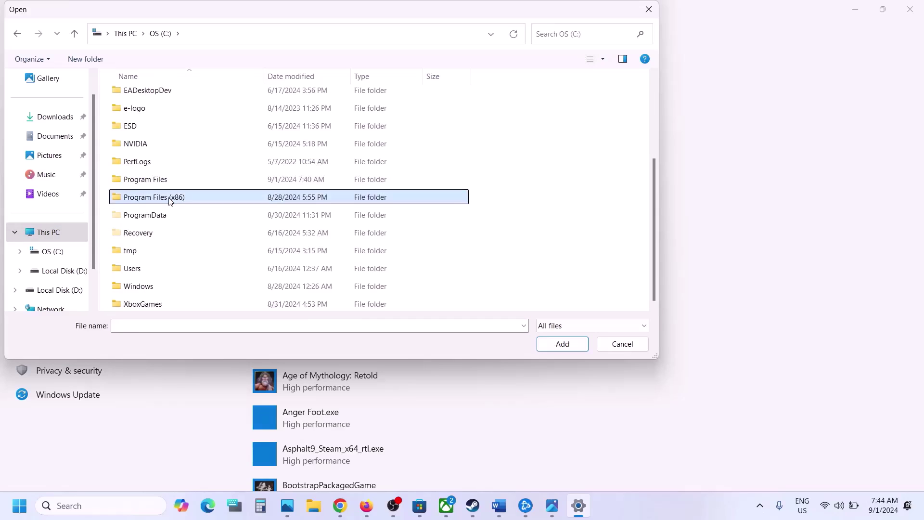
scroll(169, 201, down, 4)
scroll(157, 233, down, 4)
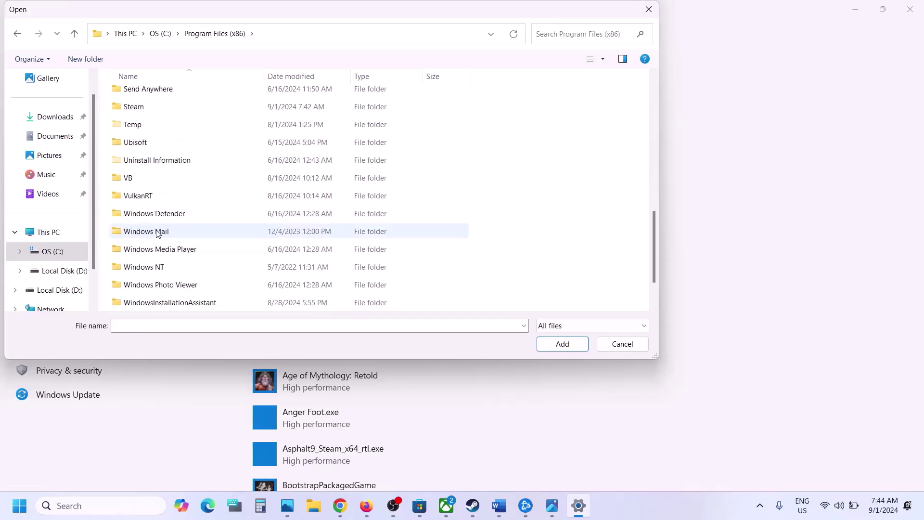
double_click(135, 107)
scroll(133, 113, down, 3)
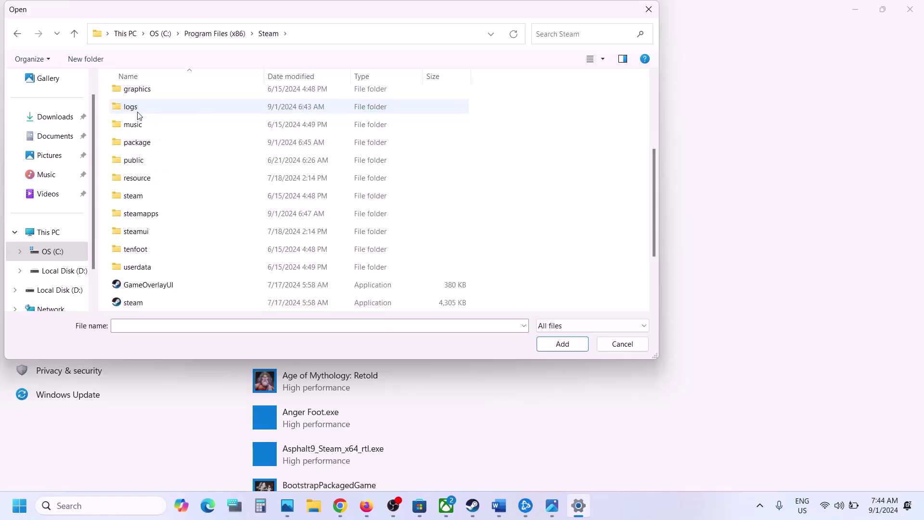
double_click(154, 213)
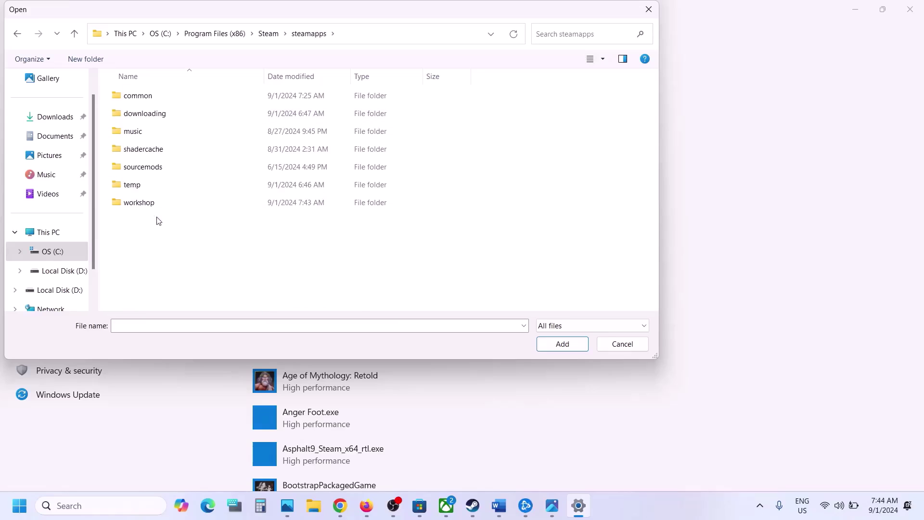
double_click(136, 95)
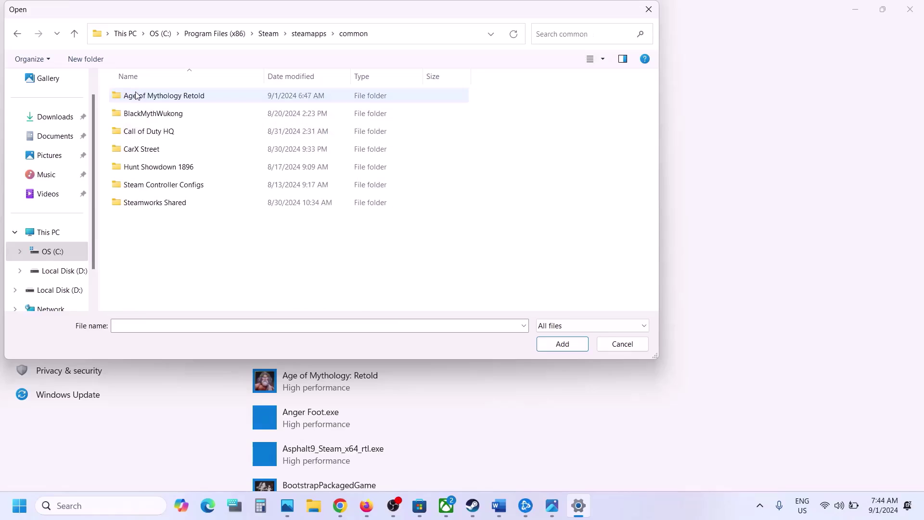
double_click(171, 133)
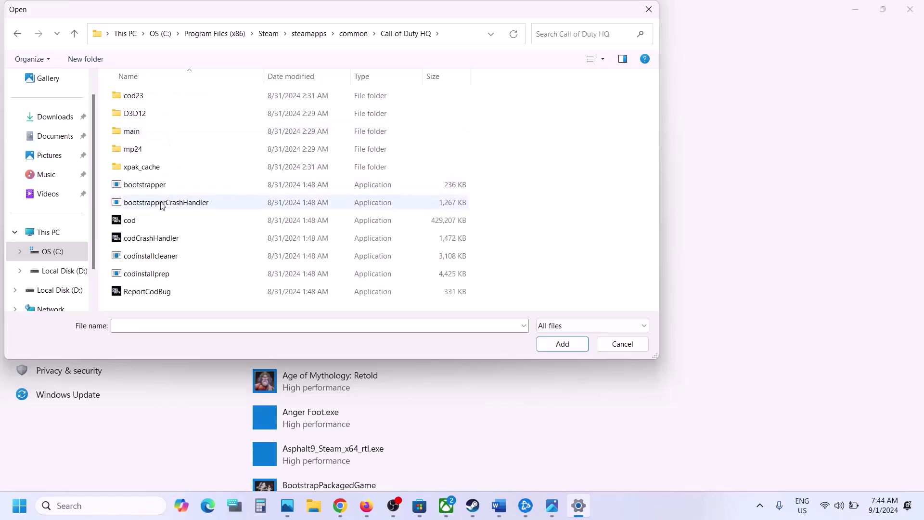
Step: Choose cod from the Call of Duty HQ folder to add, and save High performance for the Call of Duty HQ entry on drive D
click(145, 220)
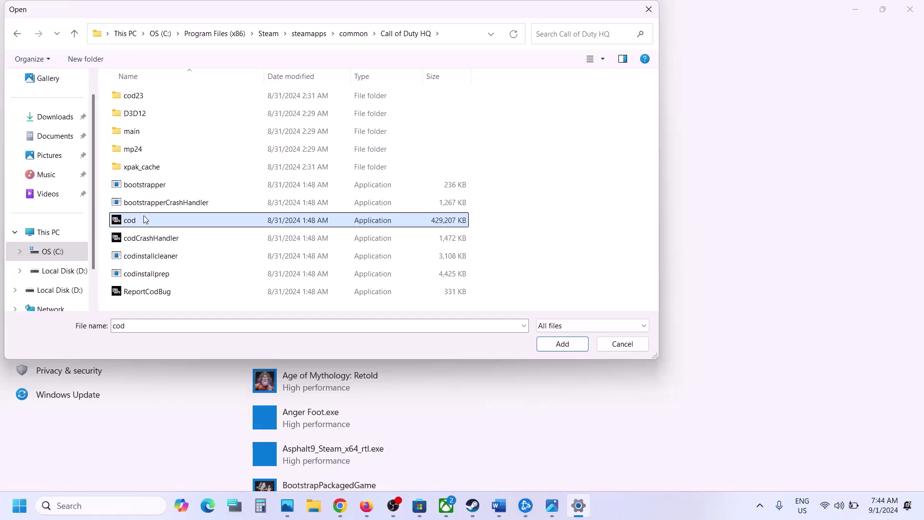
click(560, 344)
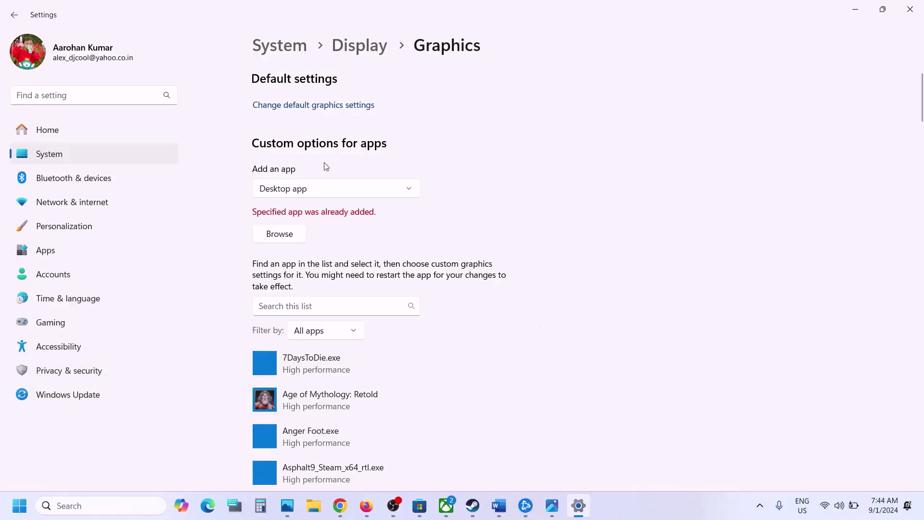
scroll(350, 326, down, 5)
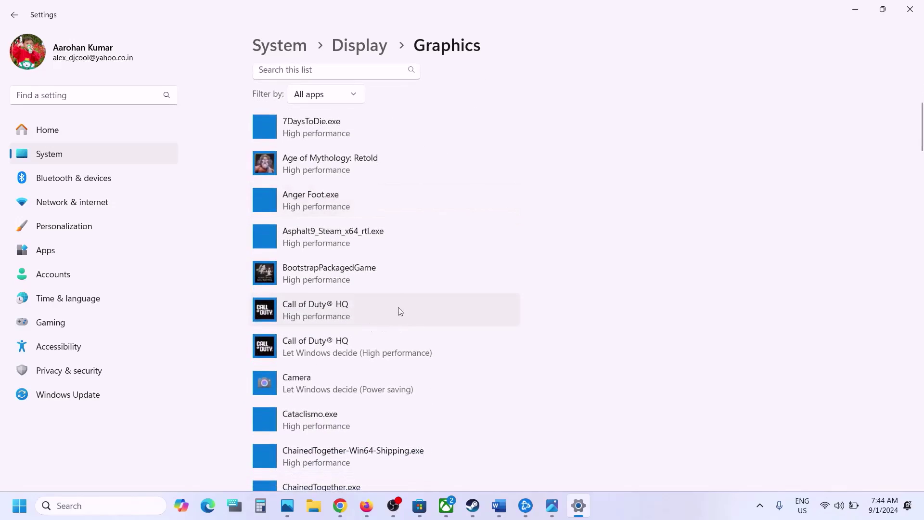
click(344, 342)
click(421, 397)
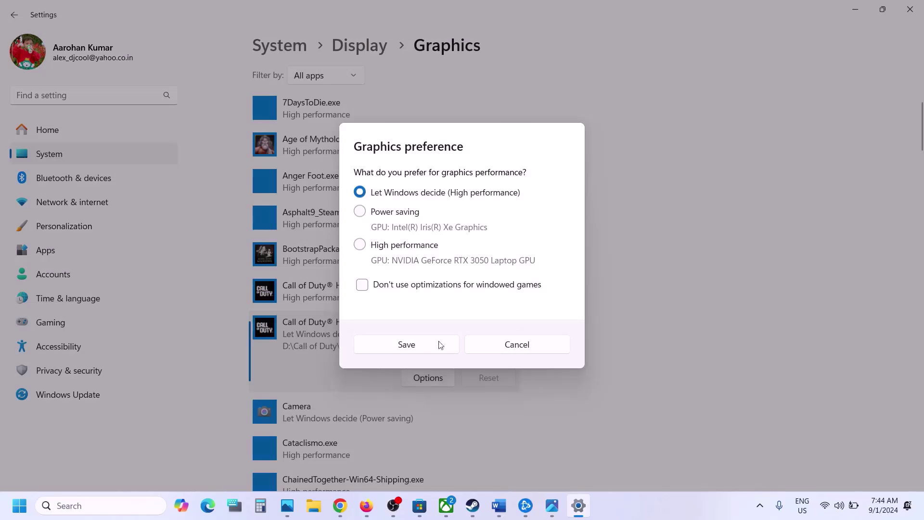
click(380, 252)
click(431, 353)
Step: Review the graphics preference of the Call of Duty HQ entry on drive C, cancel without changes, and minimize Settings
click(417, 304)
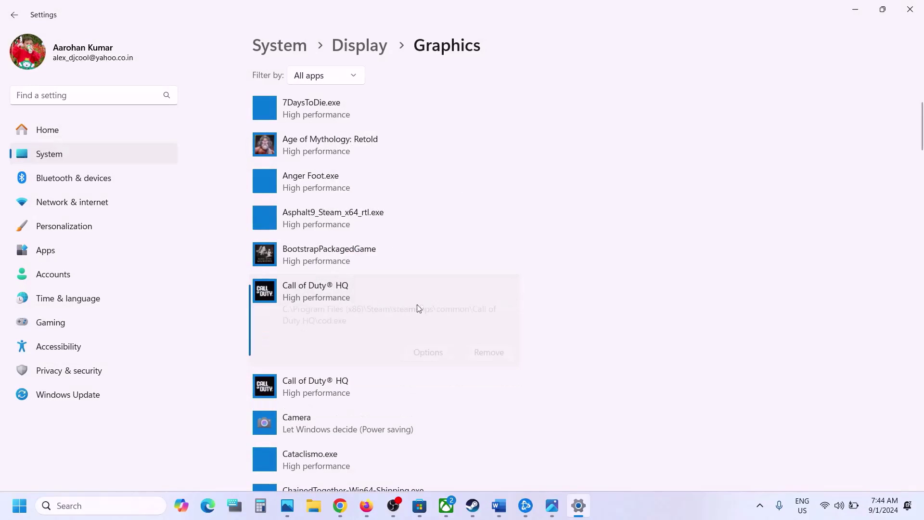
click(422, 354)
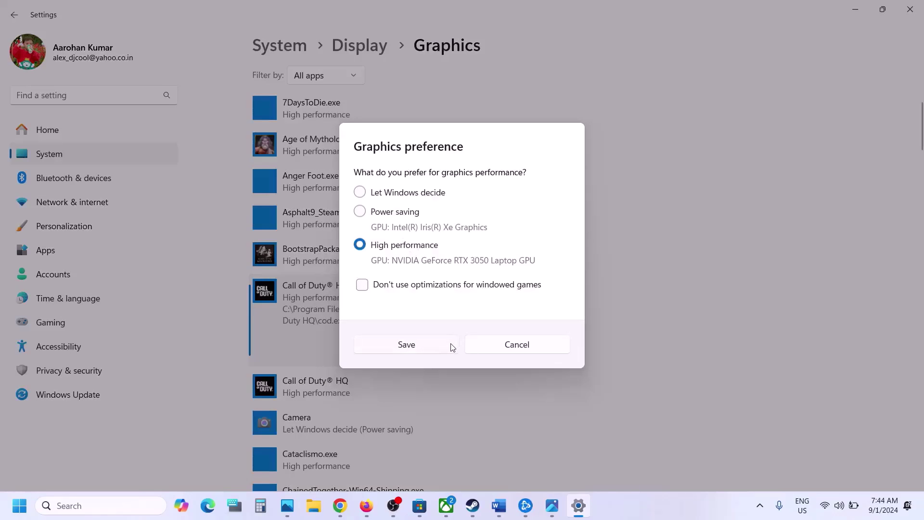
click(513, 346)
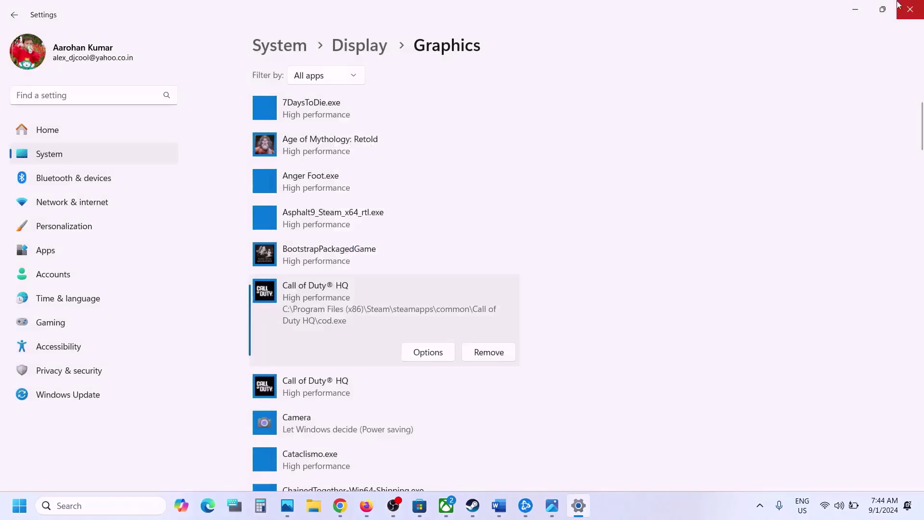
click(846, 12)
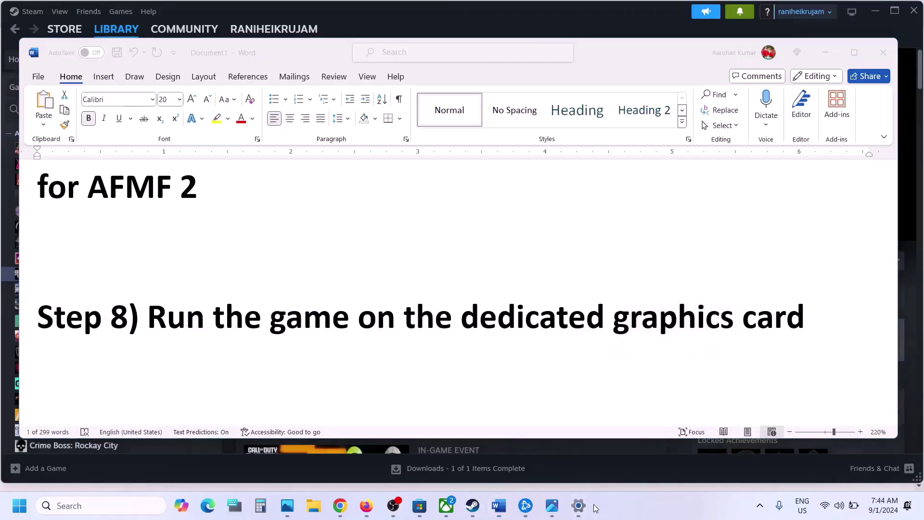
Step: Return to the Graphics settings and add the mp24-cod application from the mp24 folder inside Call of Duty HQ
click(579, 505)
scroll(337, 250, up, 5)
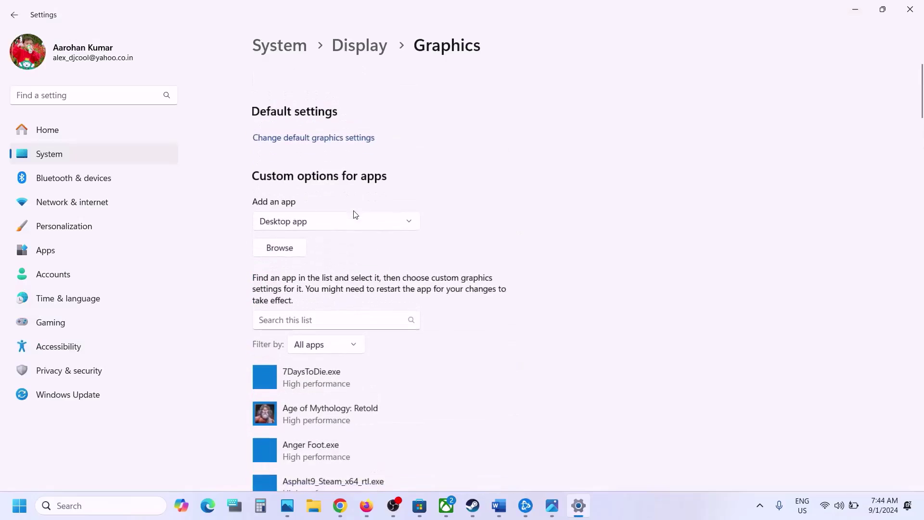
click(279, 215)
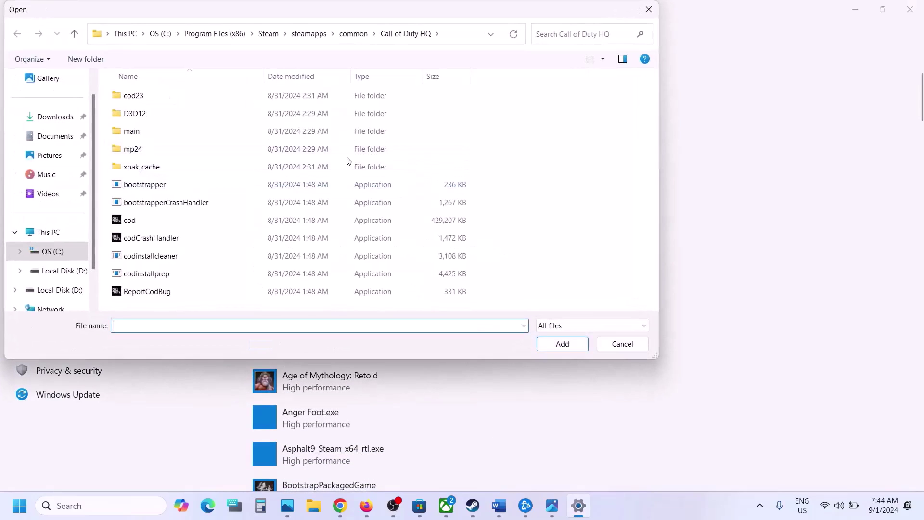
click(151, 152)
double_click(151, 152)
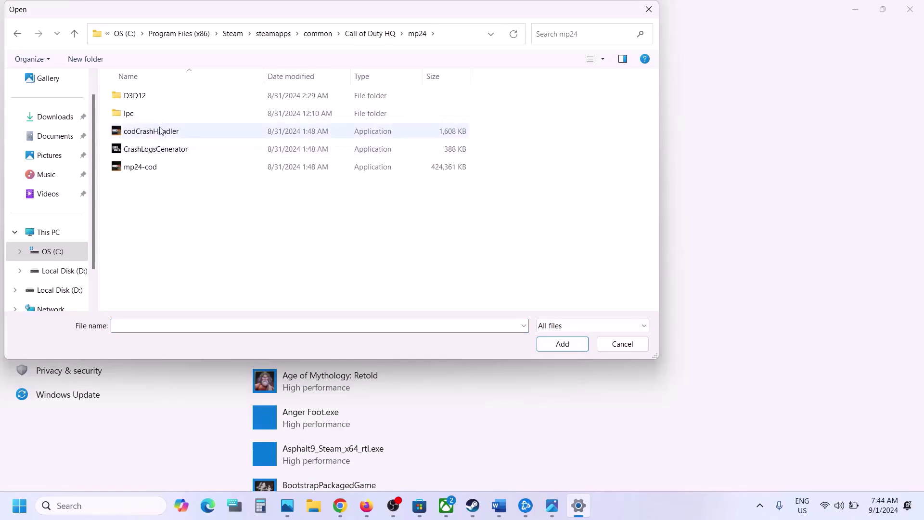
click(145, 164)
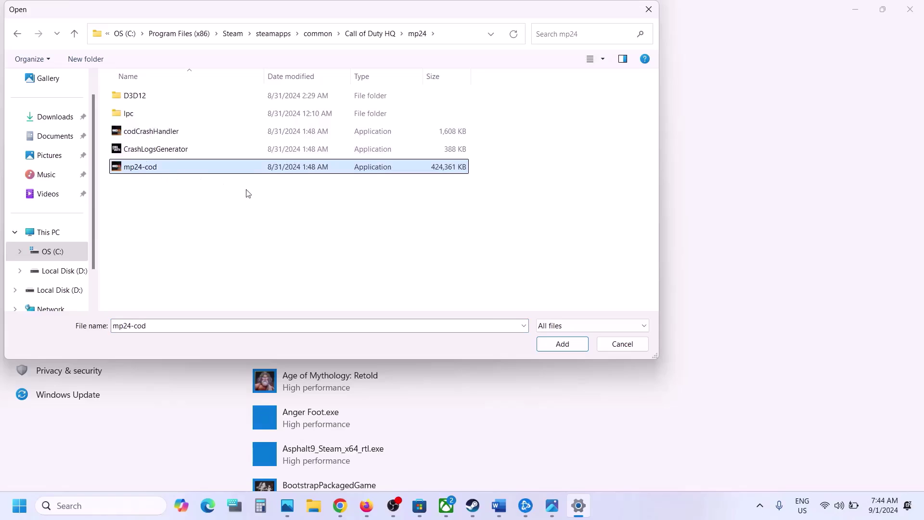
click(562, 343)
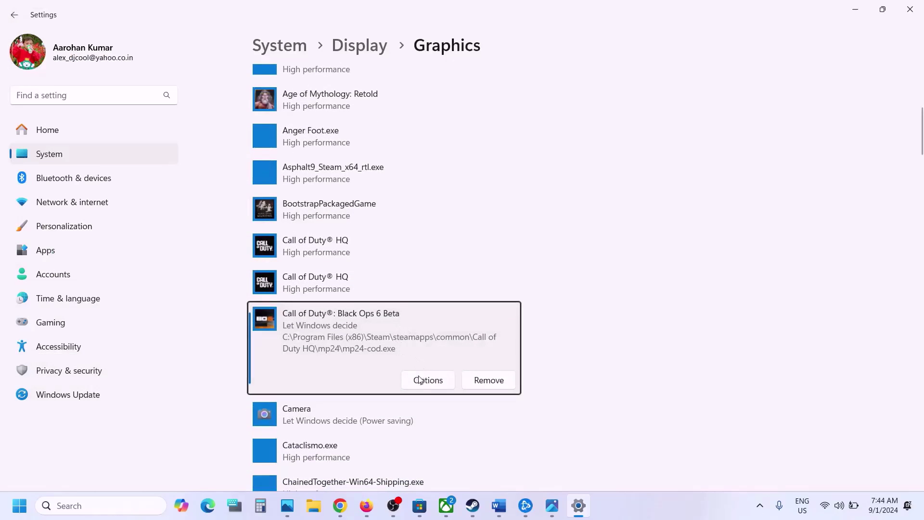
Step: Save High performance as the graphics preference for the Call of Duty: Black Ops 6 Beta entry
click(420, 381)
click(378, 248)
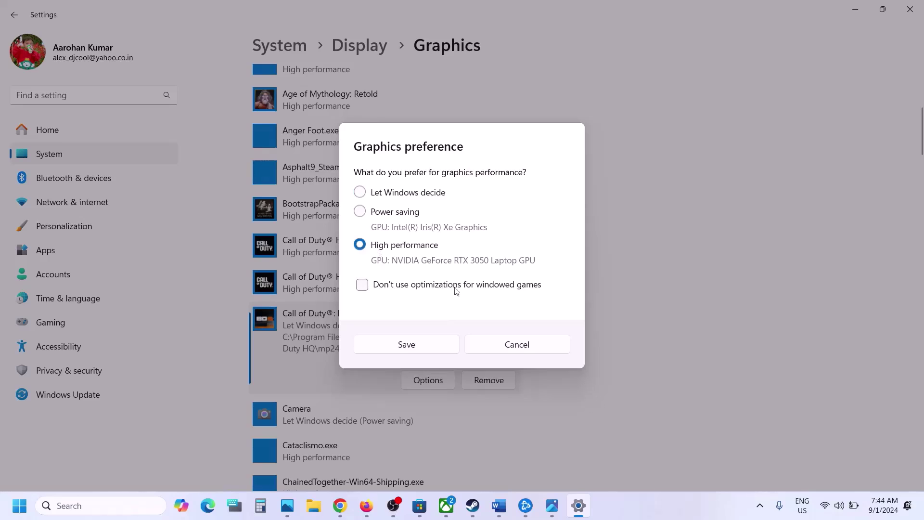
click(418, 345)
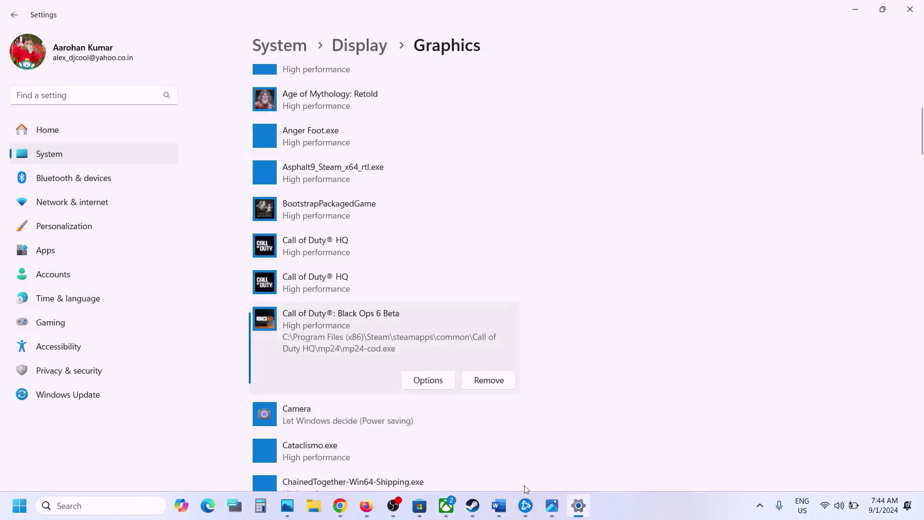
Step: Switch to the Word guide and highlight "Restart Steam/Battle.net" in the Step 9 heading
click(499, 506)
scroll(349, 361, down, 3)
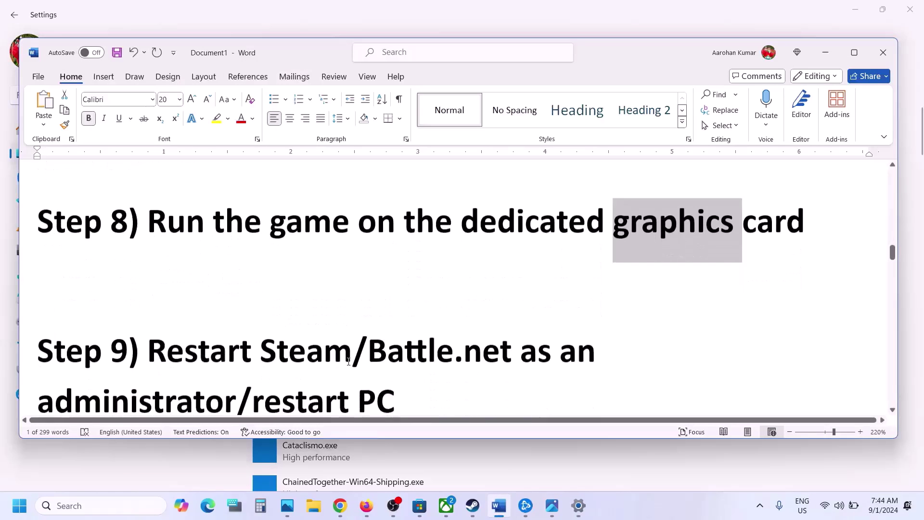
drag(153, 301, 494, 292)
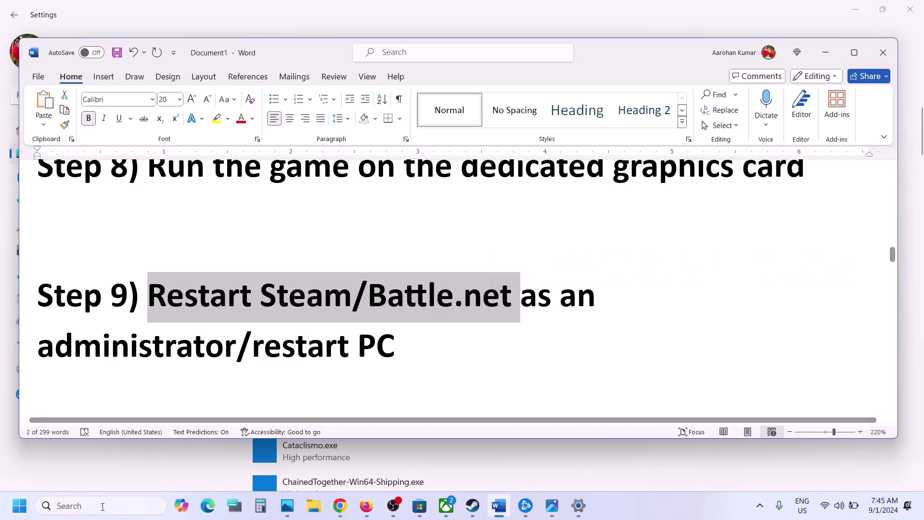
Step: Show Steam's Exit option without exiting, and find the Run as administrator option for Steam by searching Windows for "steam"
click(474, 509)
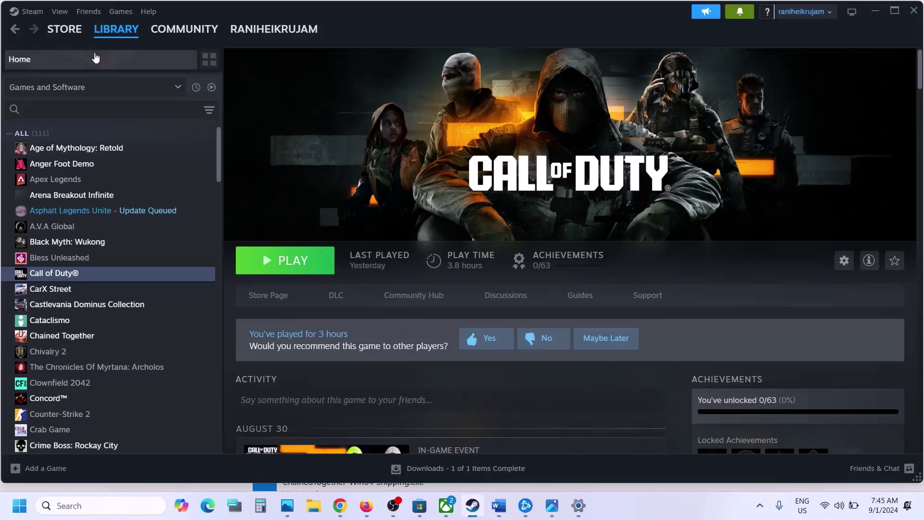
click(29, 10)
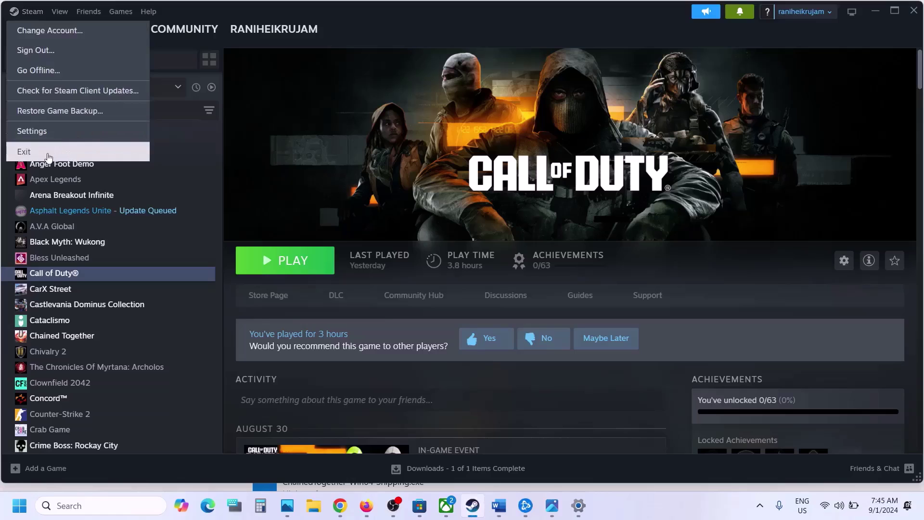
click(294, 188)
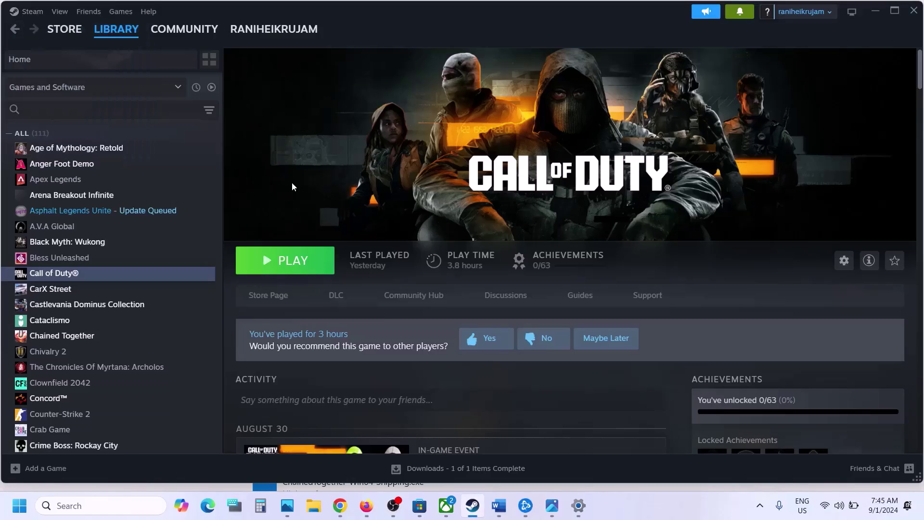
click(83, 506)
text(steam)
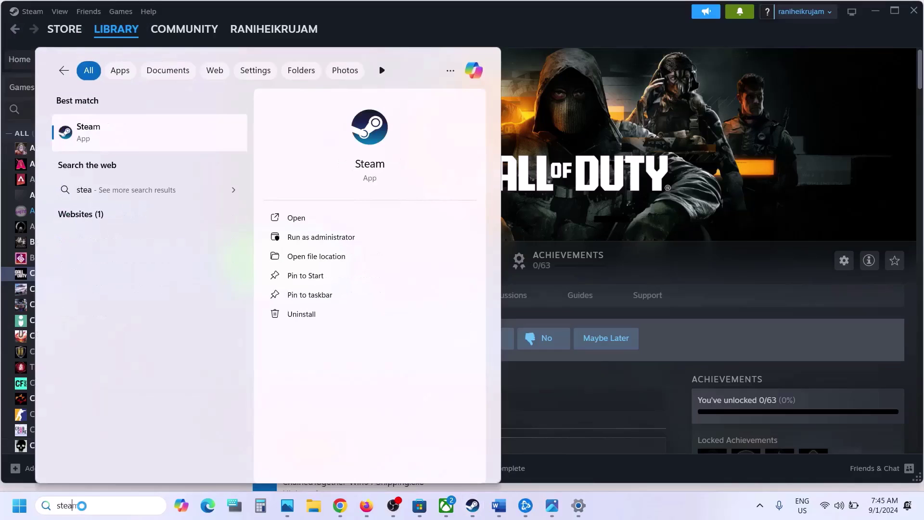
right_click(111, 127)
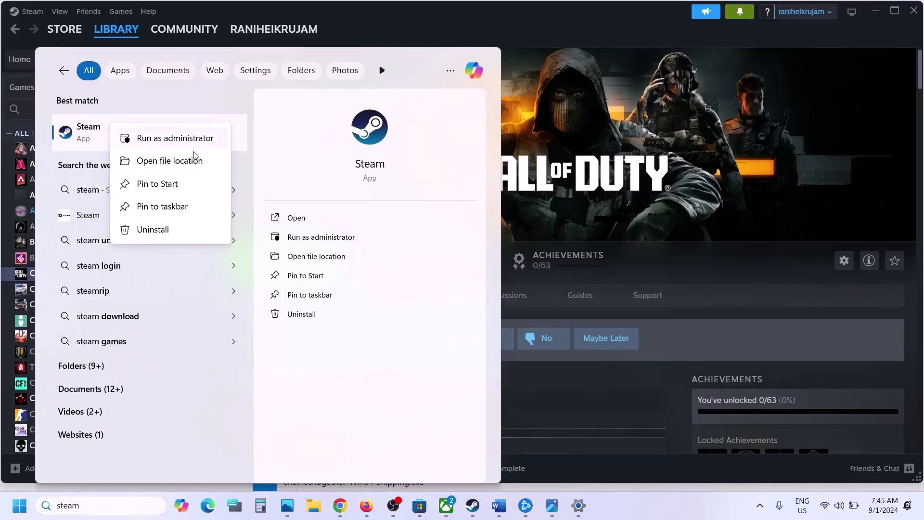
click(640, 91)
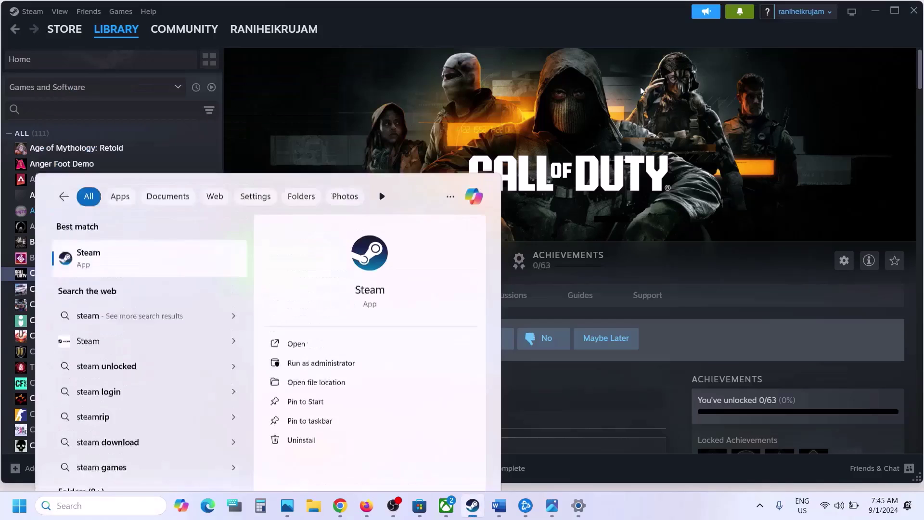
Step: Show Battle.net's Exit option without exiting, and find its Run as administrator option through a Windows search for "battl"
click(526, 506)
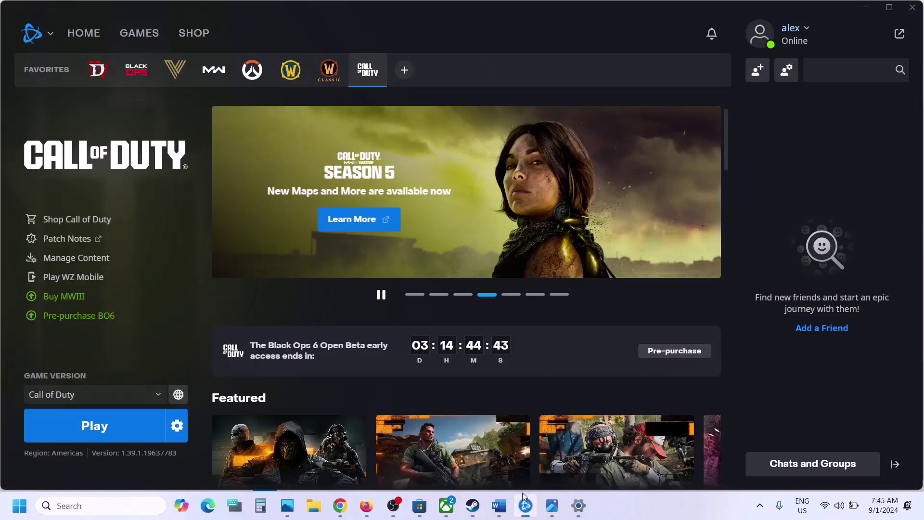
click(31, 33)
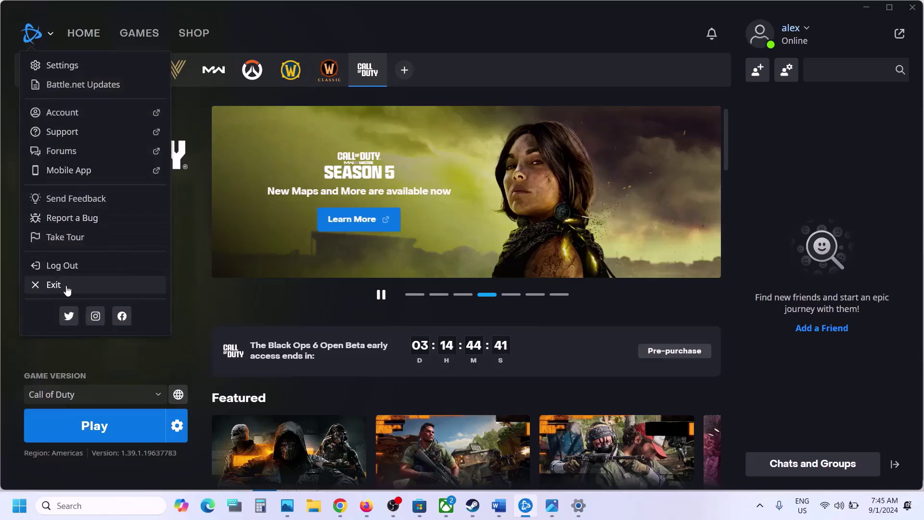
click(91, 505)
text(ba)
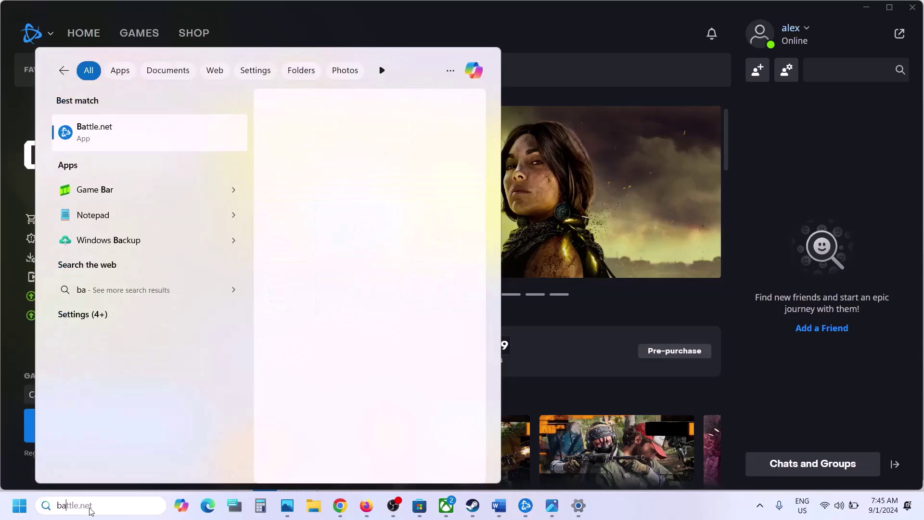
text(ttl)
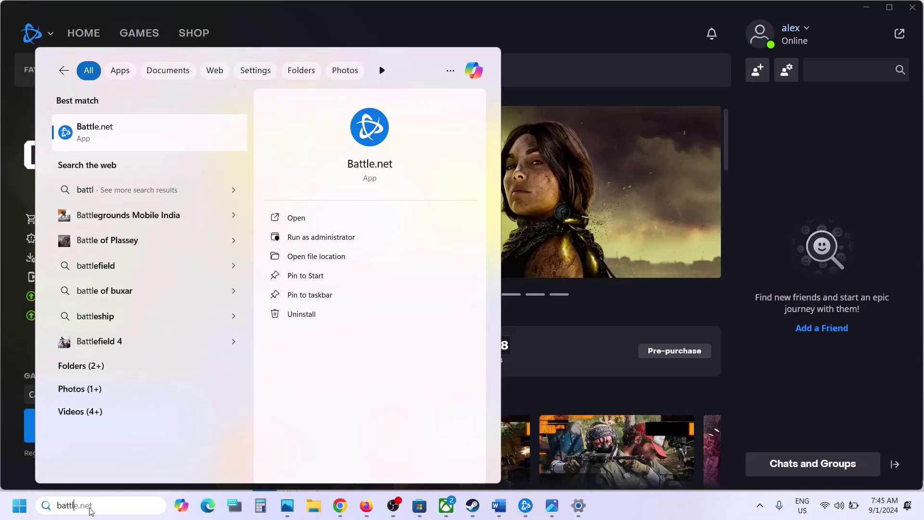
right_click(125, 144)
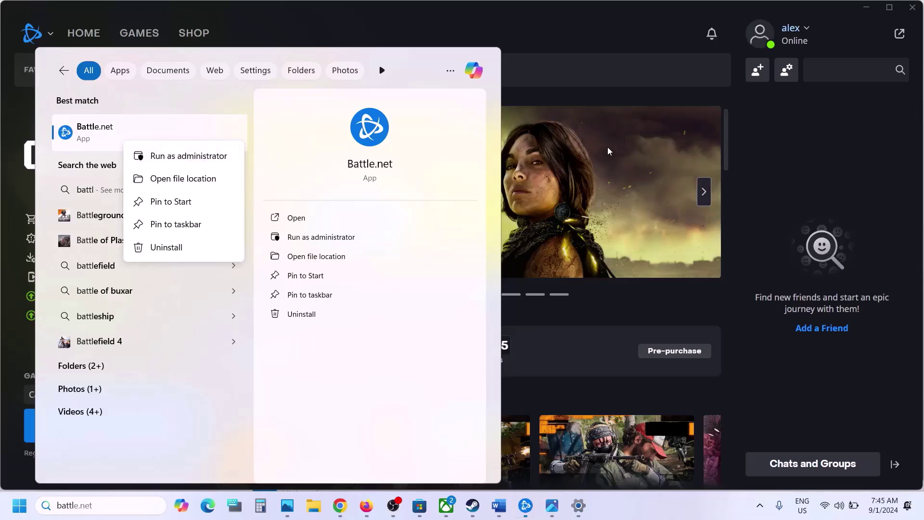
click(205, 164)
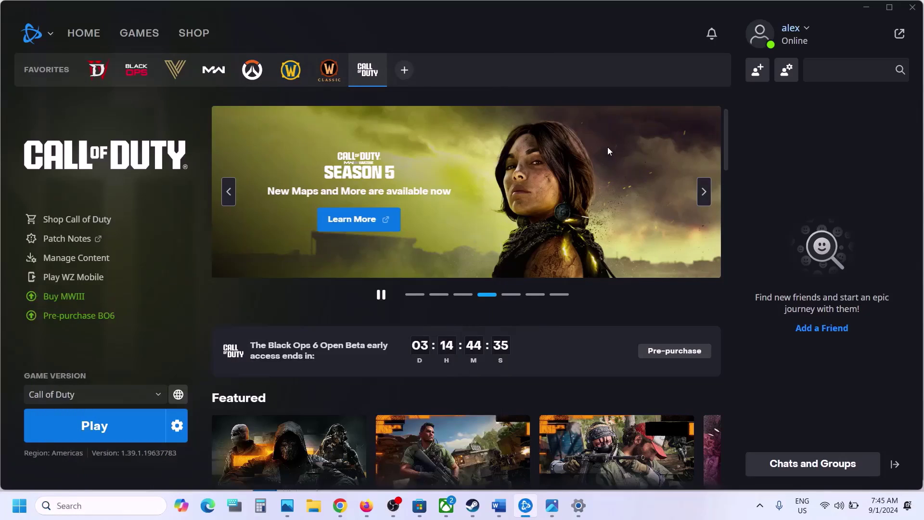
Step: Return to the Word guide and highlight the Step 10 instruction "Uncheck compatibility from Steam and game exe file"
click(499, 506)
scroll(346, 294, down, 5)
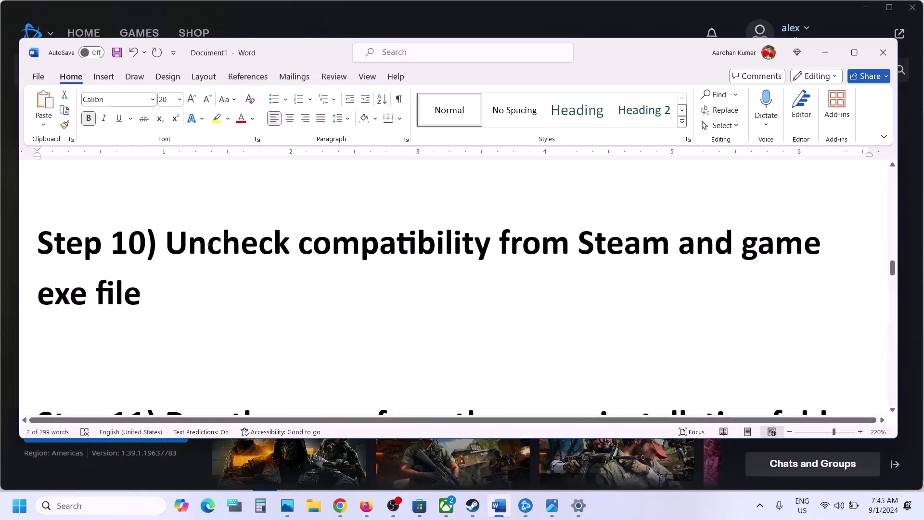
drag(184, 246, 144, 294)
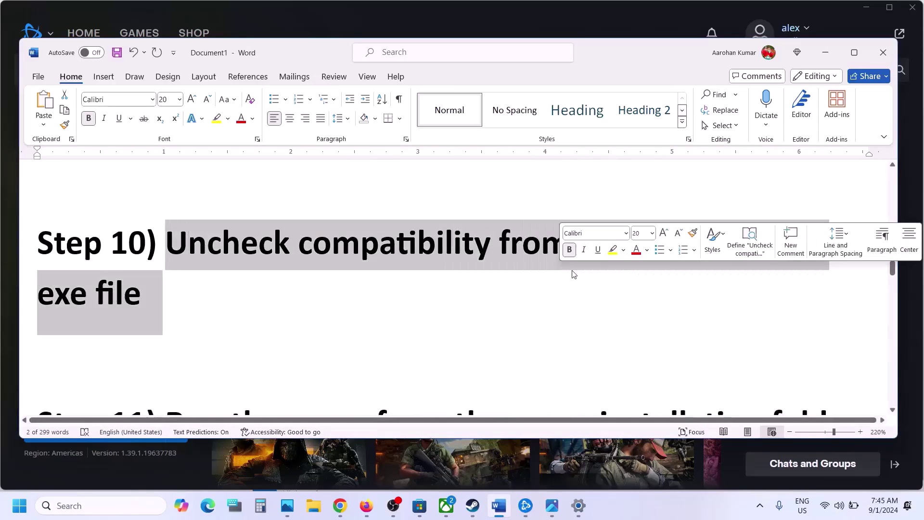
click(412, 29)
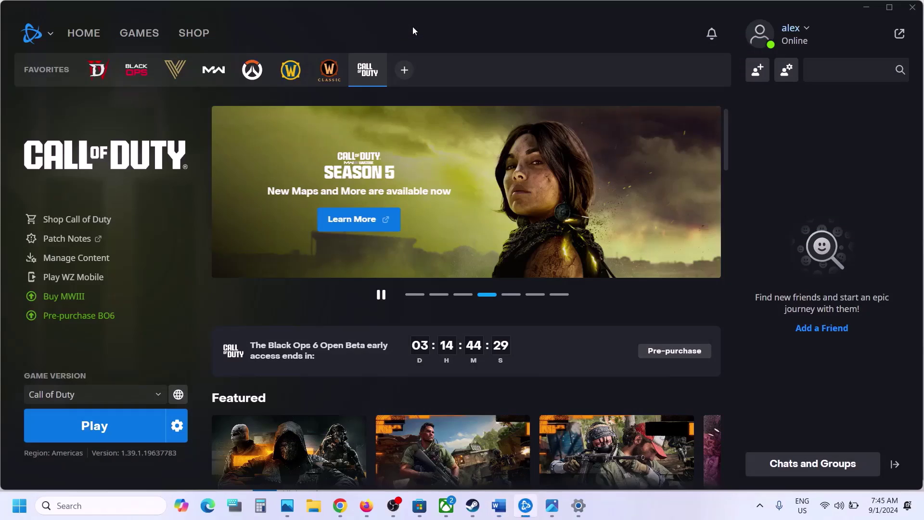
Step: Switch to Steam and show its Exit option without exiting
click(82, 505)
click(472, 506)
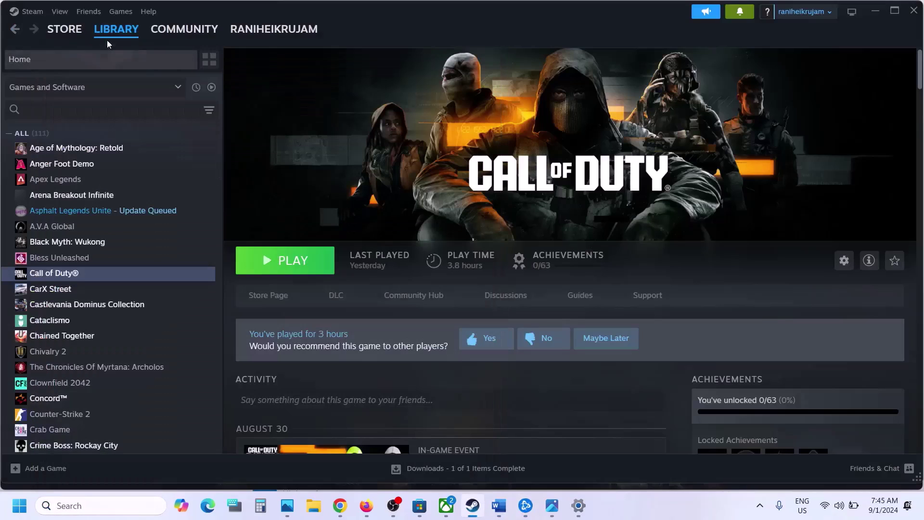
click(30, 11)
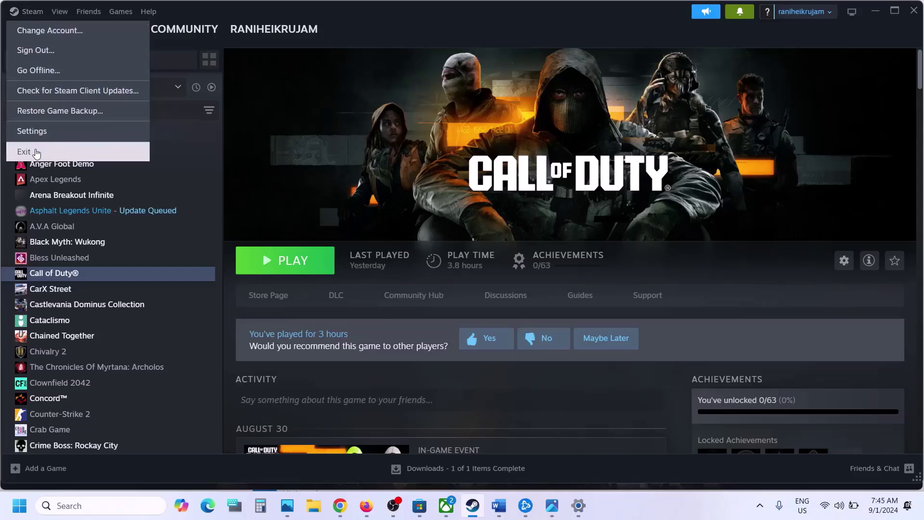
Step: Search Windows for "steam" and follow its shortcut's file location to the steam application in the Steam install folder
click(98, 504)
text(steam)
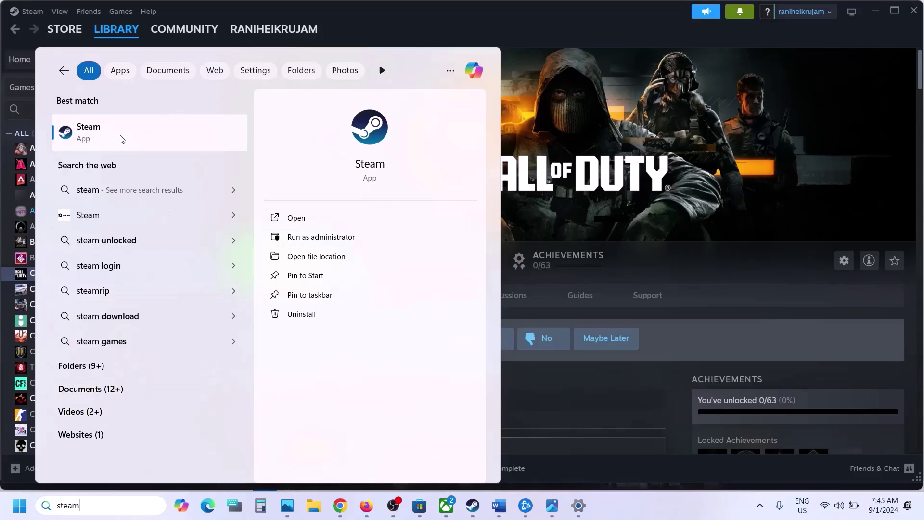
right_click(122, 139)
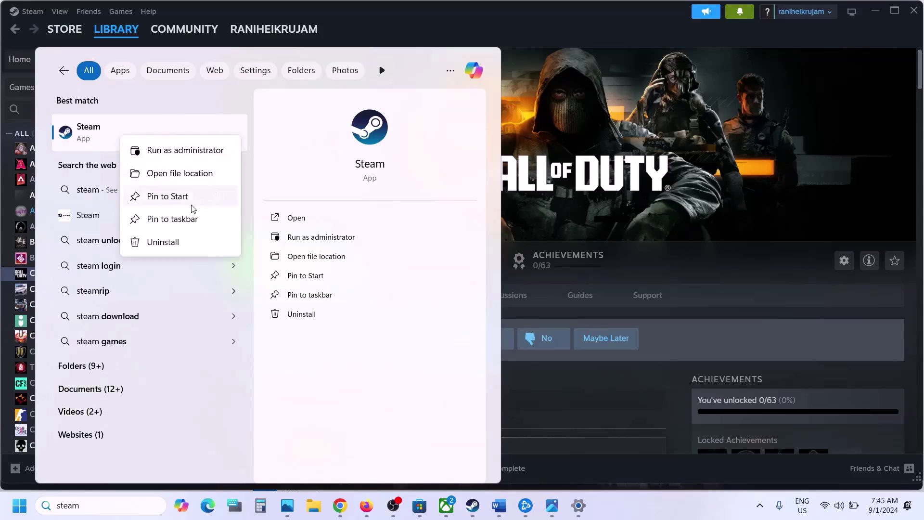
click(171, 178)
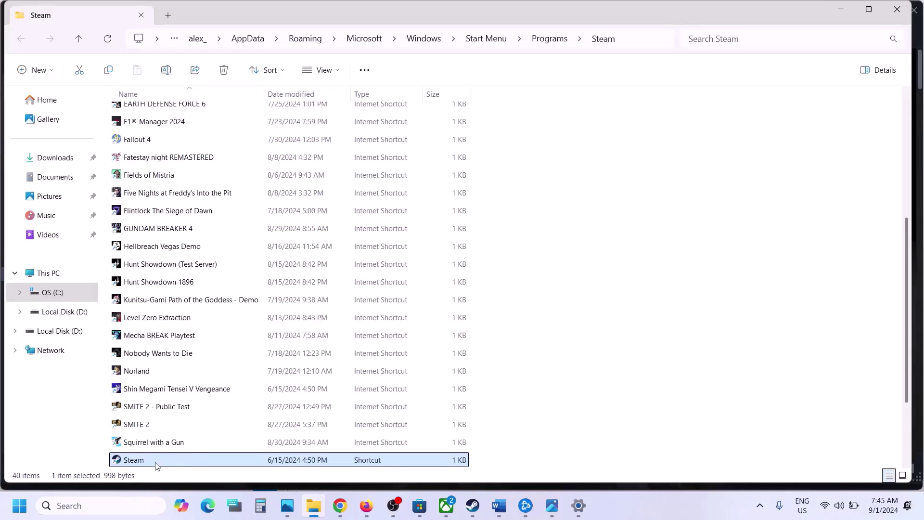
right_click(156, 465)
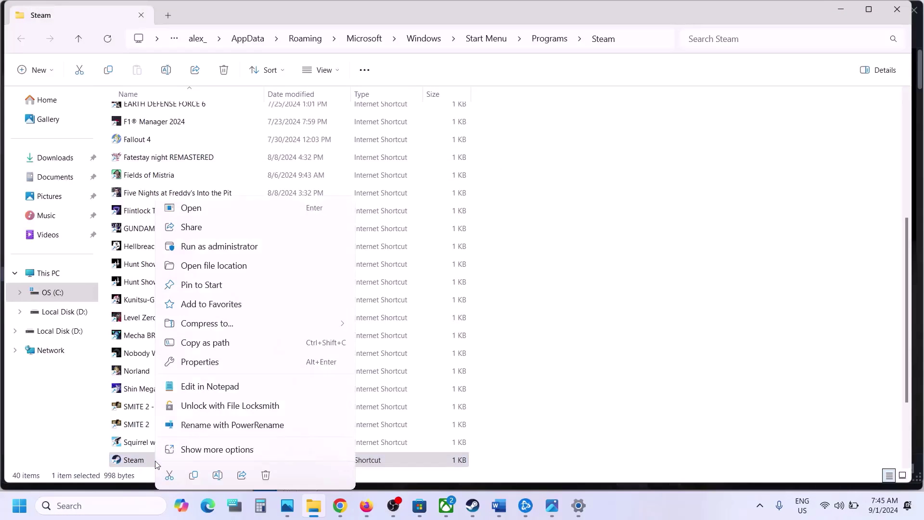
click(197, 268)
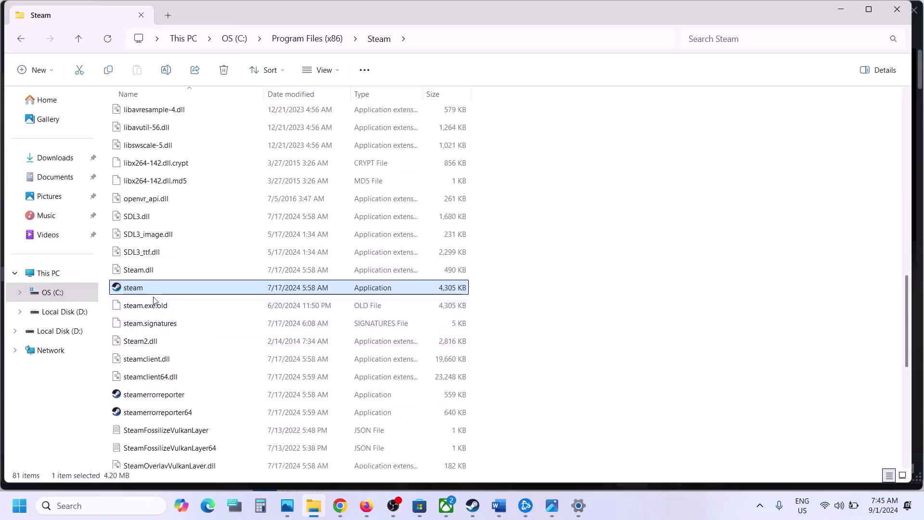
Step: Accept the steam application's compatibility settings with compatibility mode and all other options unchecked
right_click(151, 294)
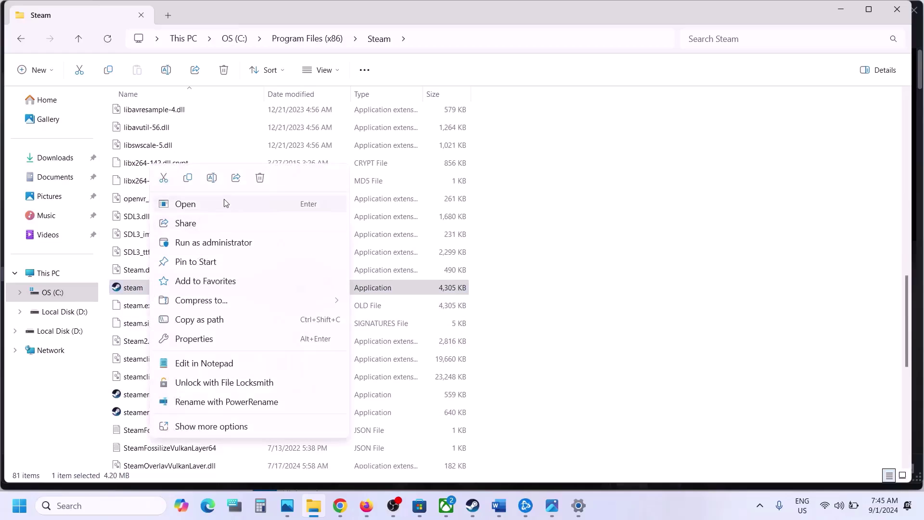
click(503, 506)
click(503, 505)
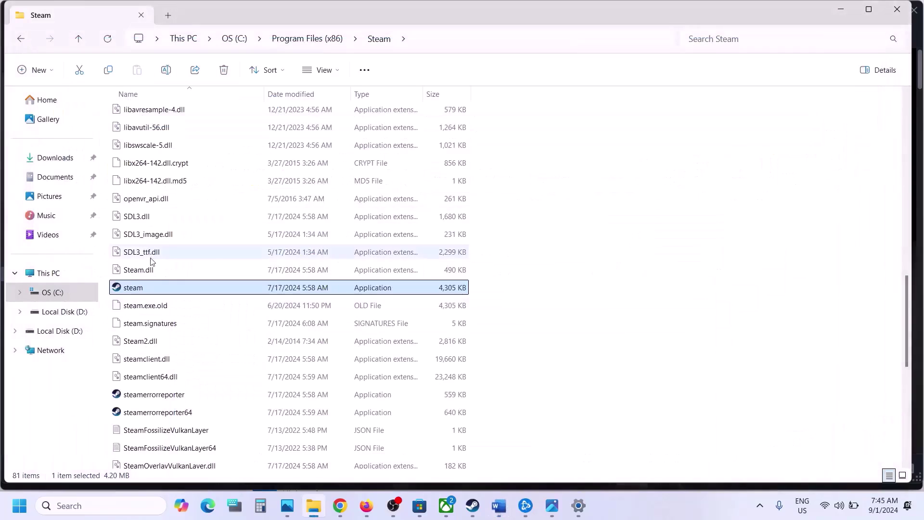
right_click(130, 290)
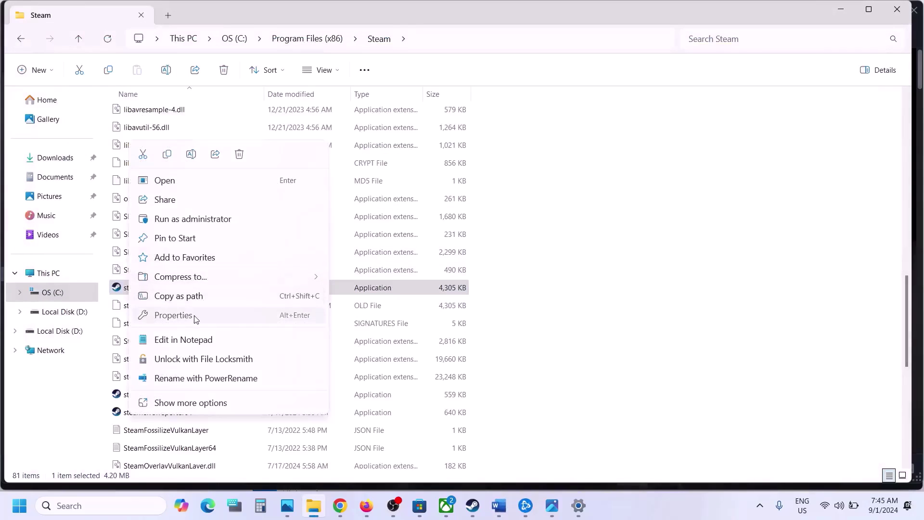
click(173, 315)
click(231, 189)
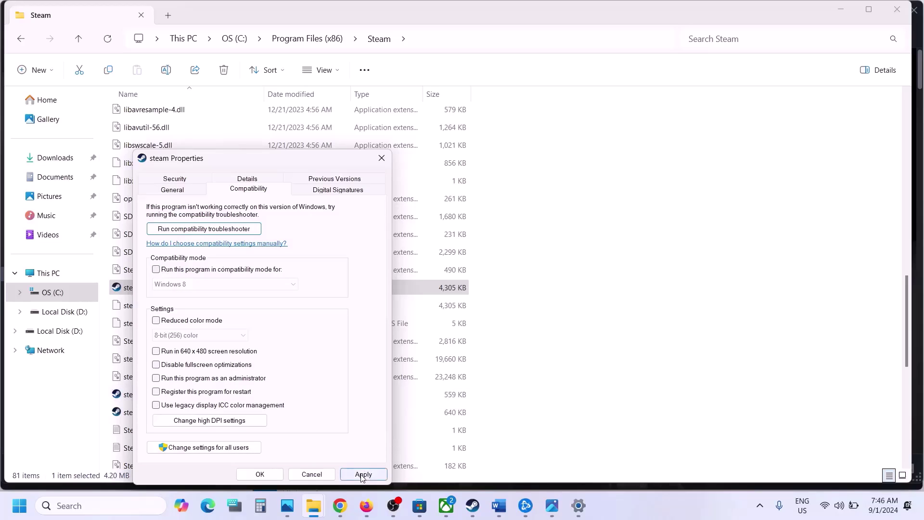
click(266, 475)
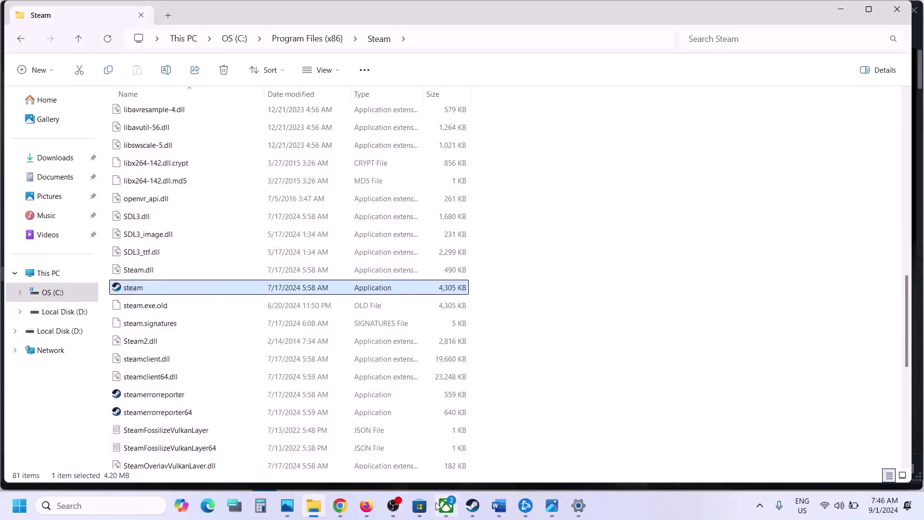
Step: Switch to Steam and browse the local files of Call of Duty from the library
click(473, 505)
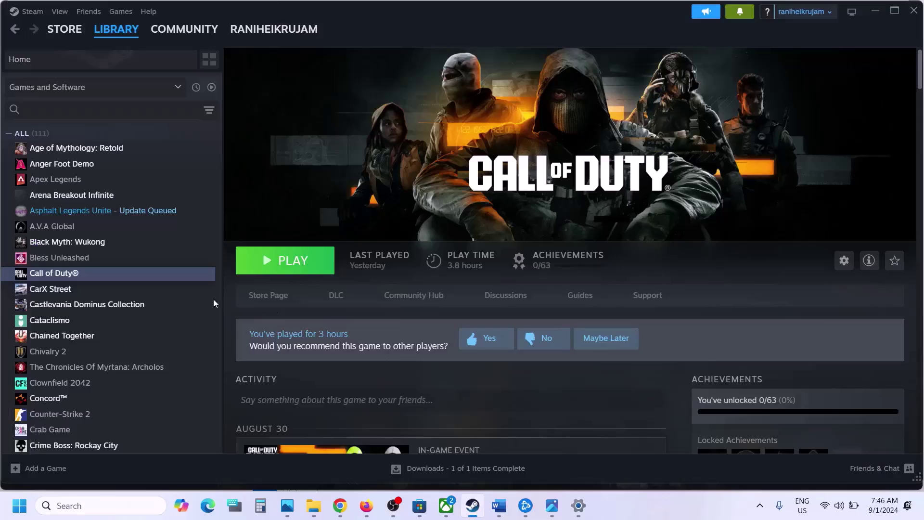
right_click(83, 274)
mouse_move(128, 347)
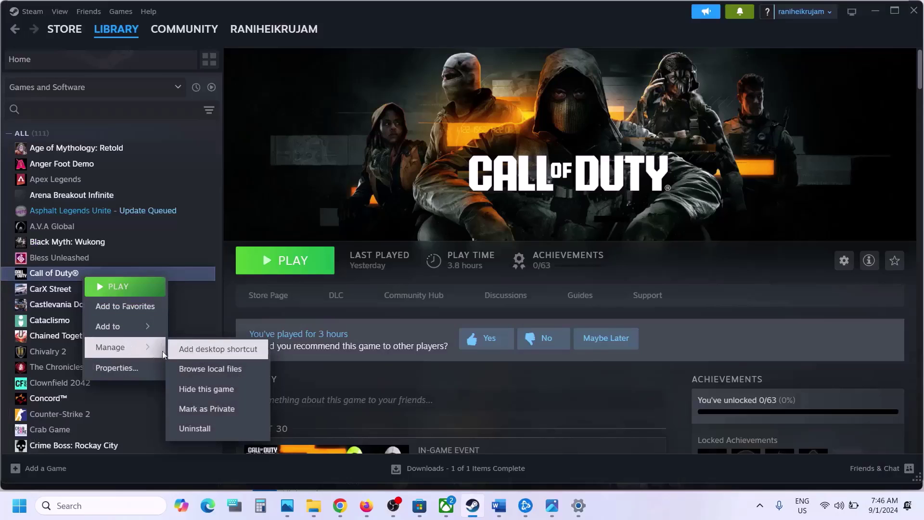
click(216, 369)
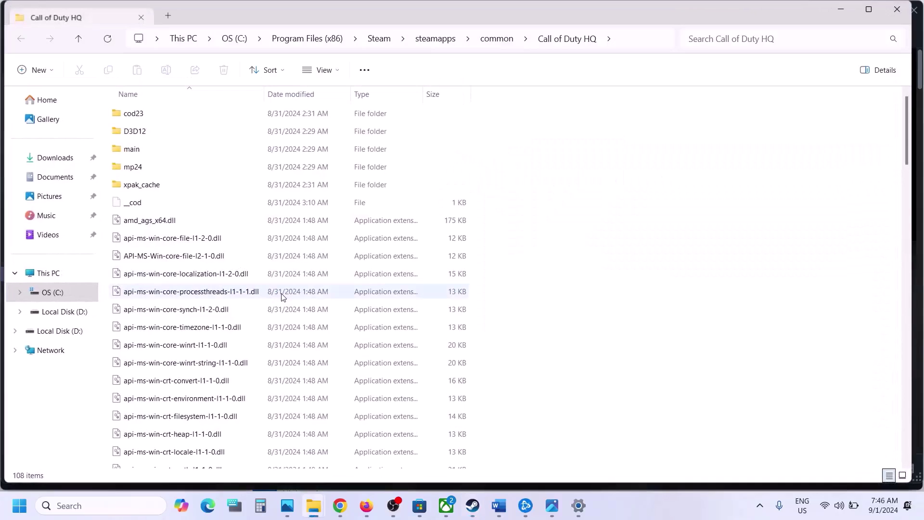
Step: Make sure compatibility mode and the other compatibility options are unchecked for the cod application, and accept its properties
scroll(220, 266, down, 5)
scroll(219, 266, down, 6)
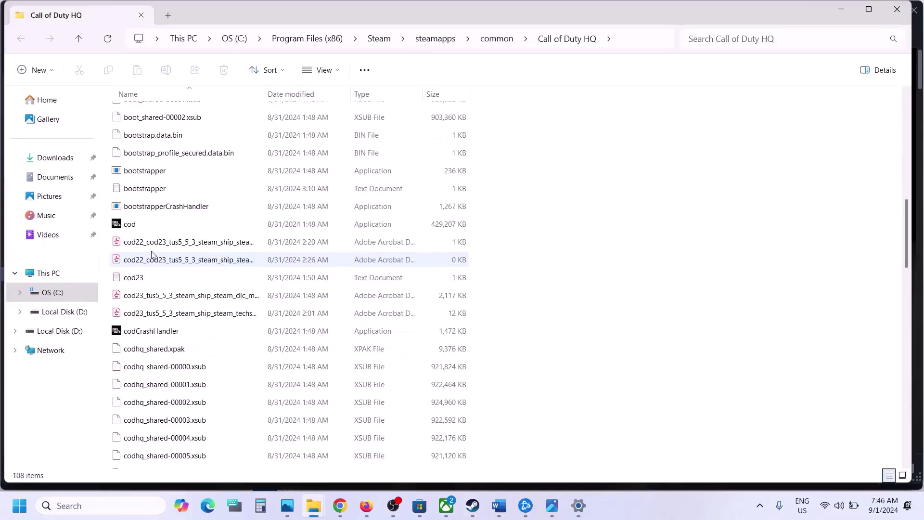
click(126, 226)
right_click(126, 229)
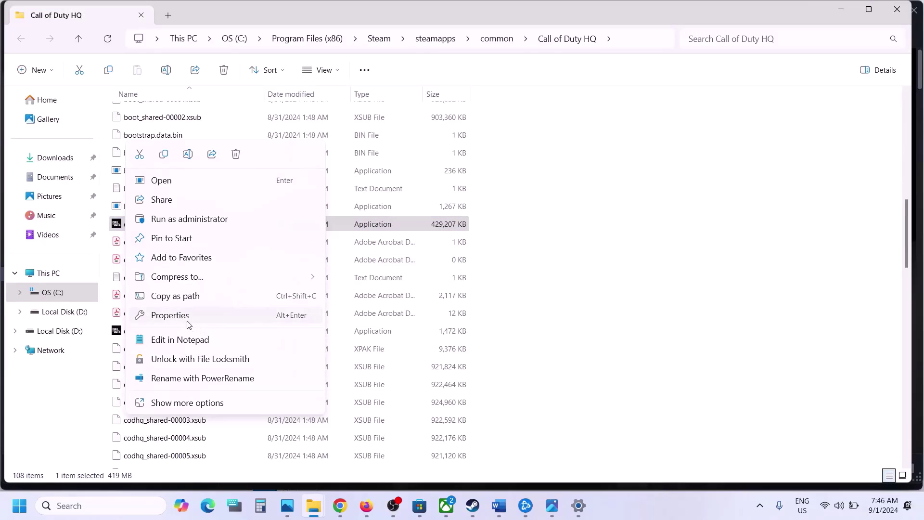
click(170, 315)
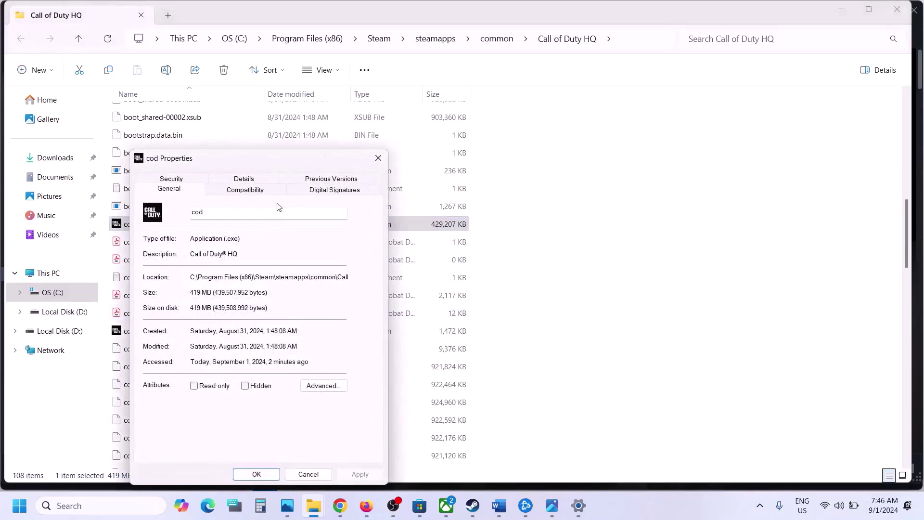
click(239, 191)
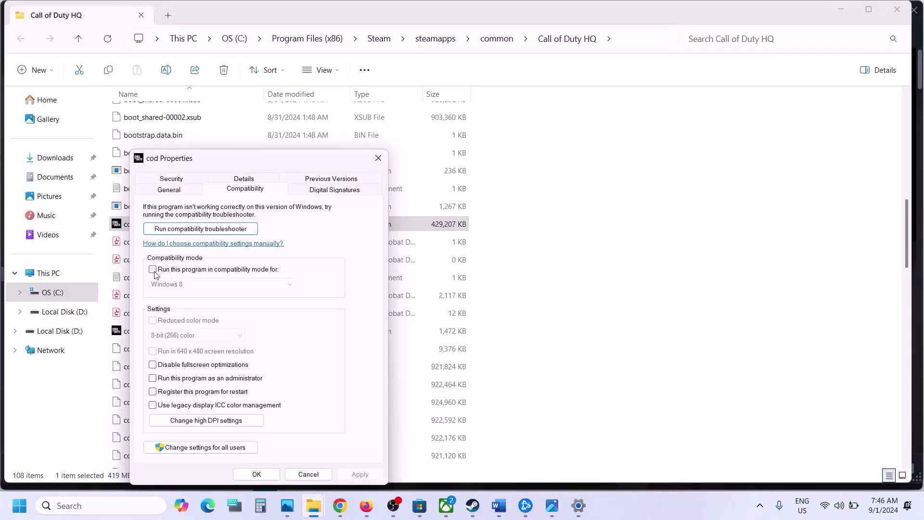
click(256, 474)
Step: Open the mp24 folder inside the Call of Duty HQ folder
scroll(206, 226, up, 10)
scroll(205, 225, up, 1)
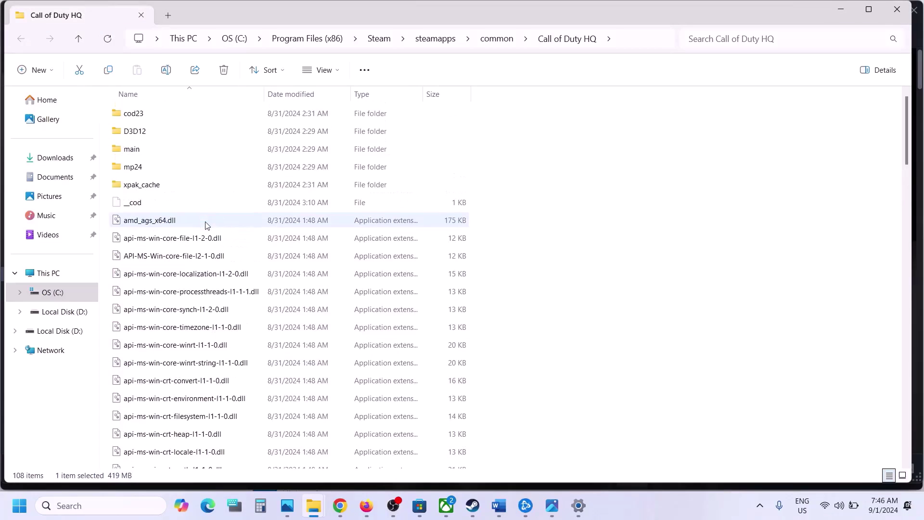
click(130, 167)
double_click(148, 170)
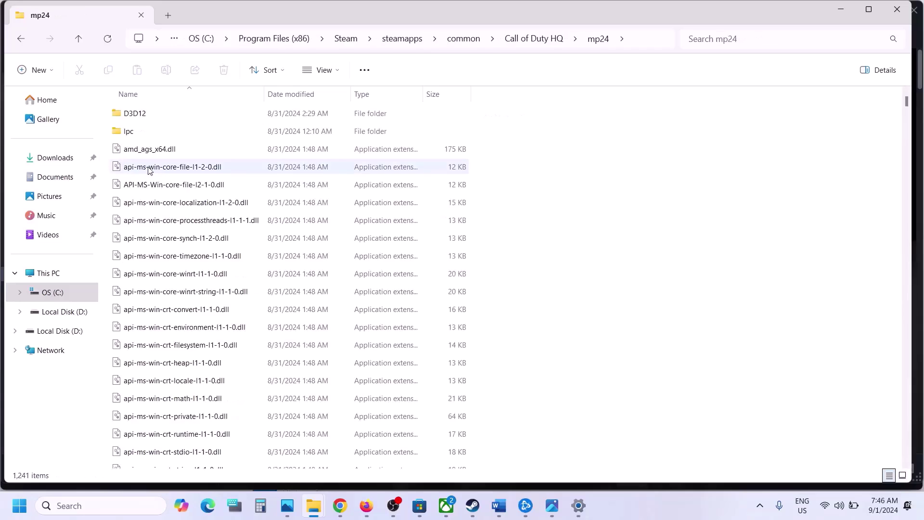
Step: Look through the files in the mp24 folder for the mp24-cod game application
scroll(161, 217, down, 10)
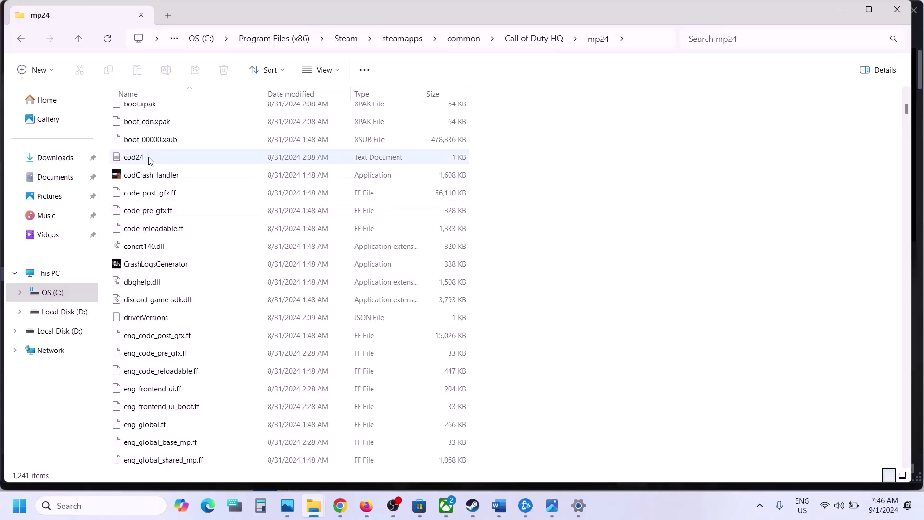
scroll(174, 260, down, 20)
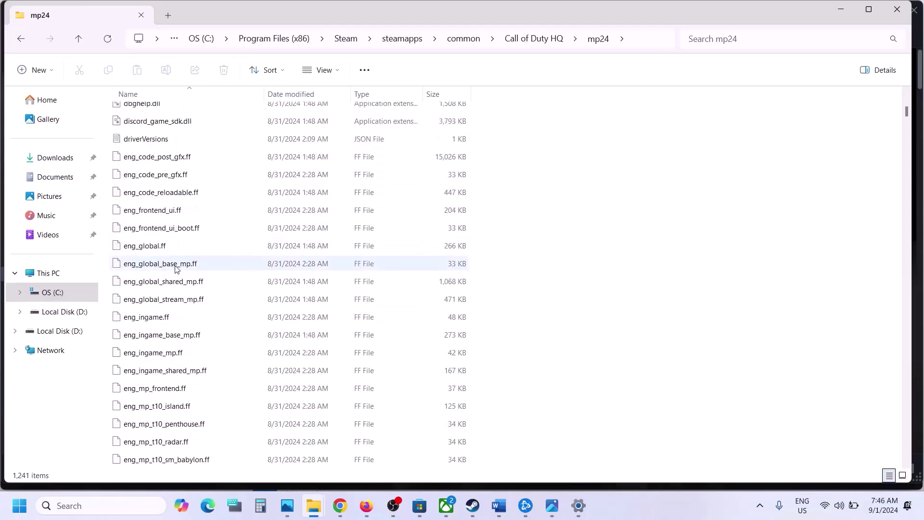
scroll(175, 268, down, 20)
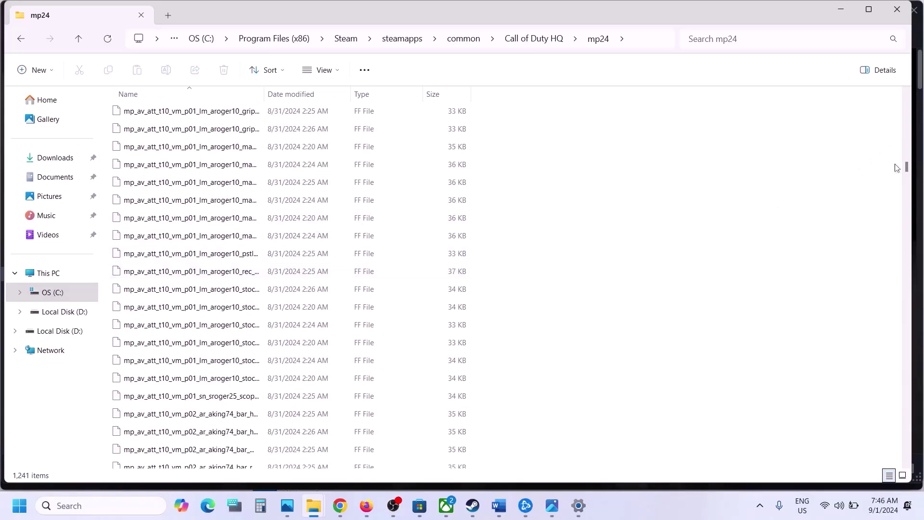
drag(907, 167, 906, 119)
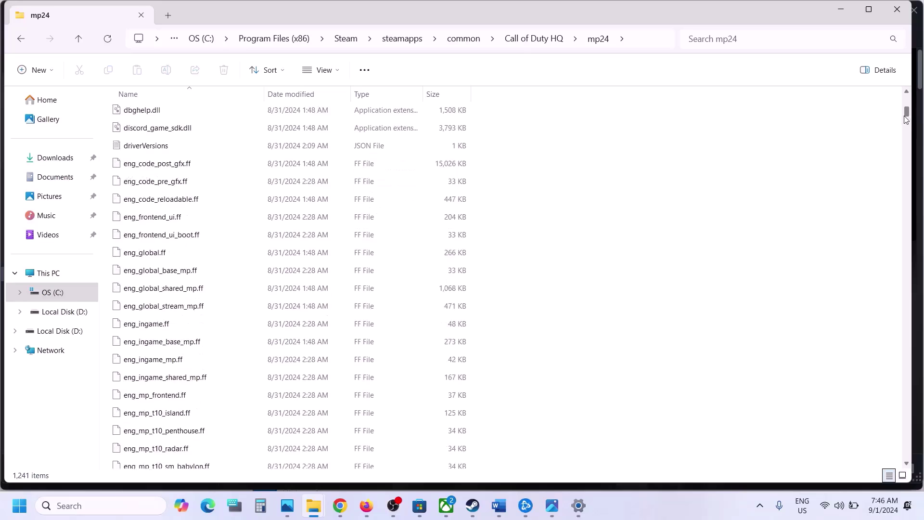
scroll(382, 239, up, 6)
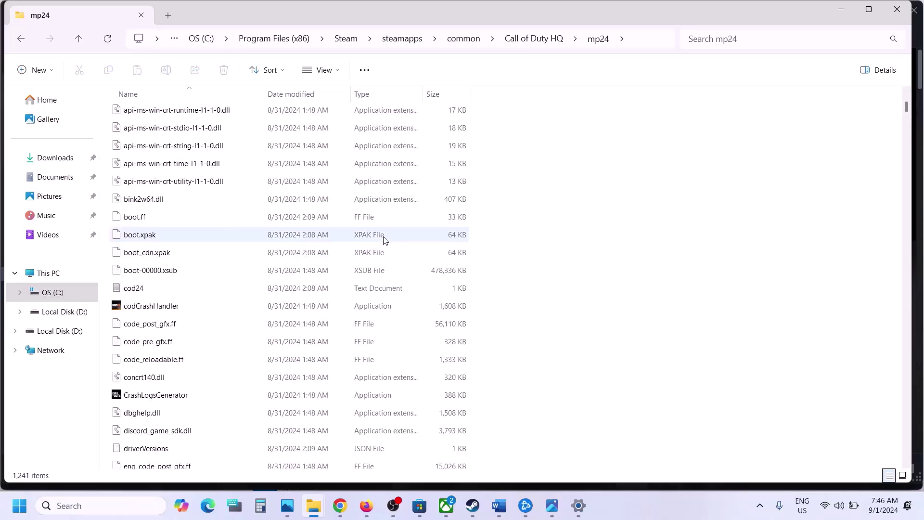
scroll(383, 238, up, 3)
scroll(382, 241, down, 15)
click(222, 325)
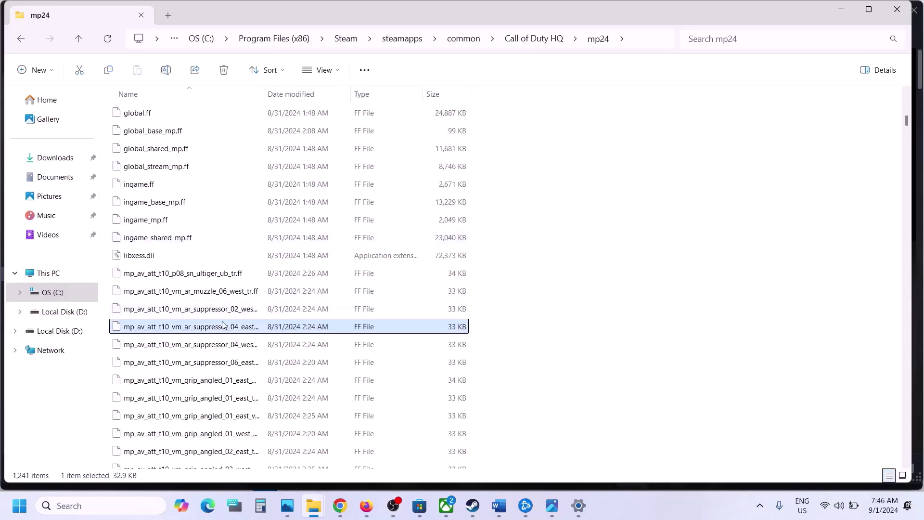
key(c)
key(c)
key(c)
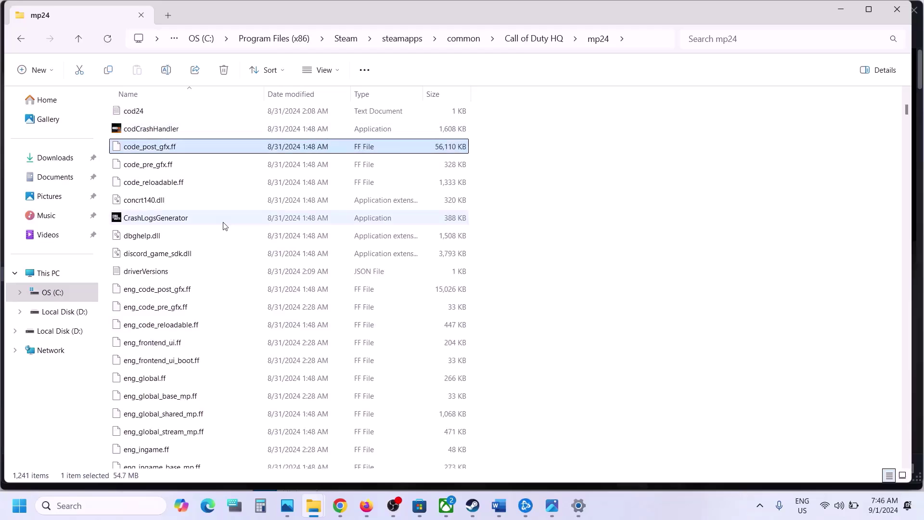
key(c)
key(c)
key(c)
key(c)
key(c)
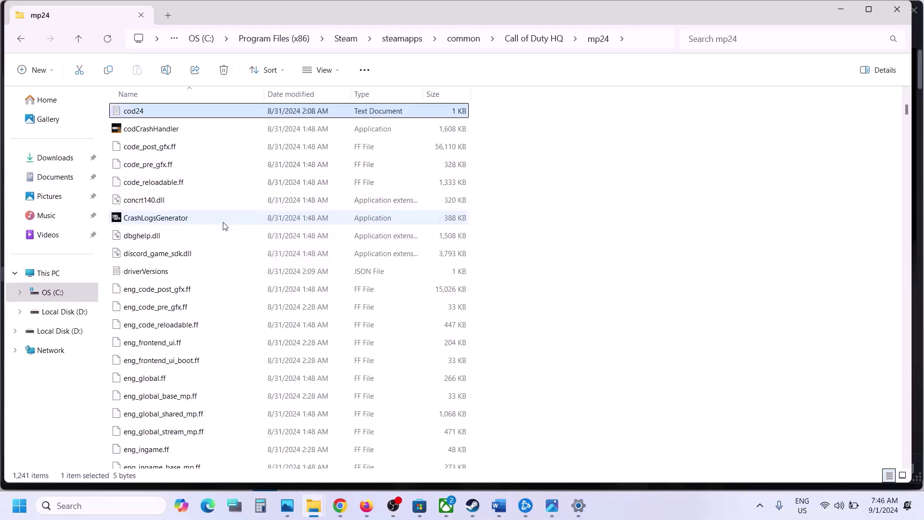
scroll(223, 225, down, 20)
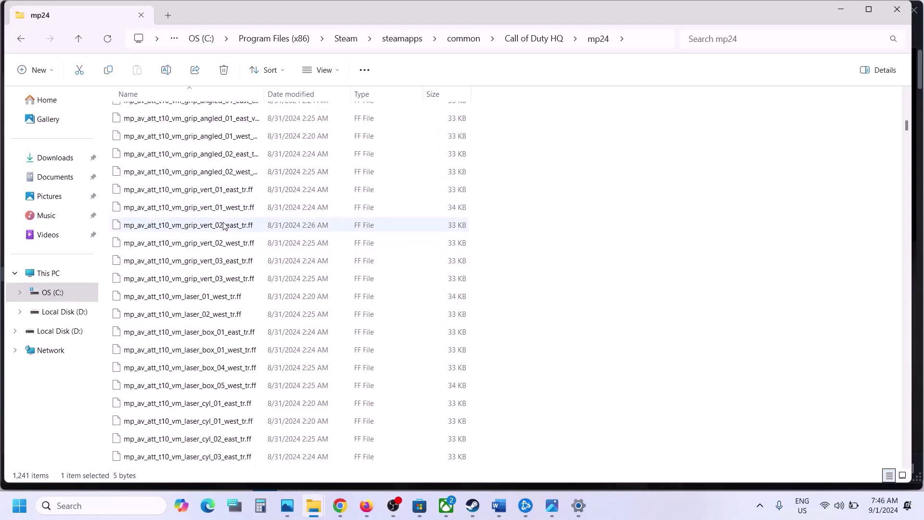
click(658, 515)
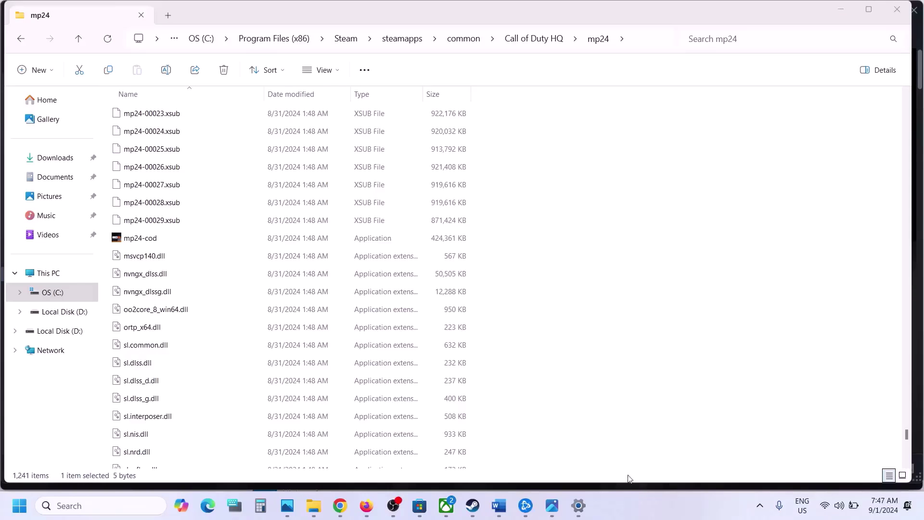
Step: Make sure compatibility mode and all other compatibility options are unchecked for the mp24-cod application, and accept its properties
click(140, 242)
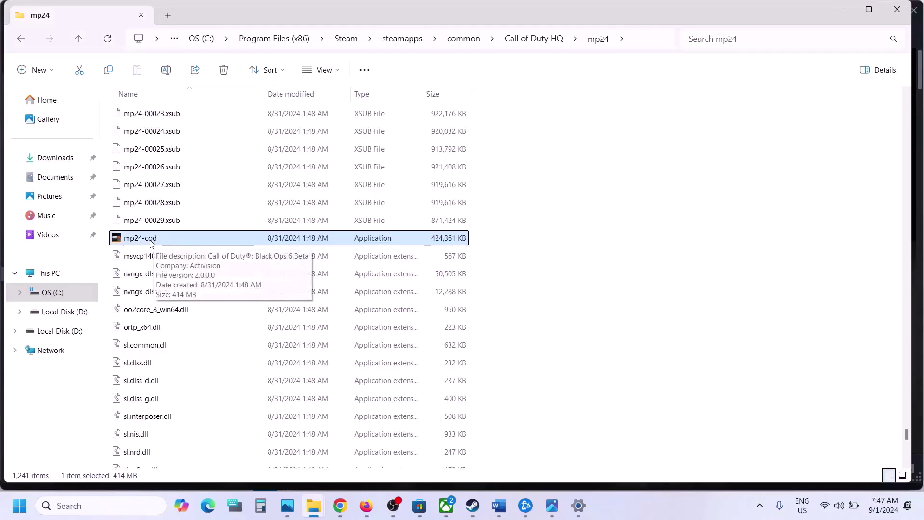
right_click(153, 243)
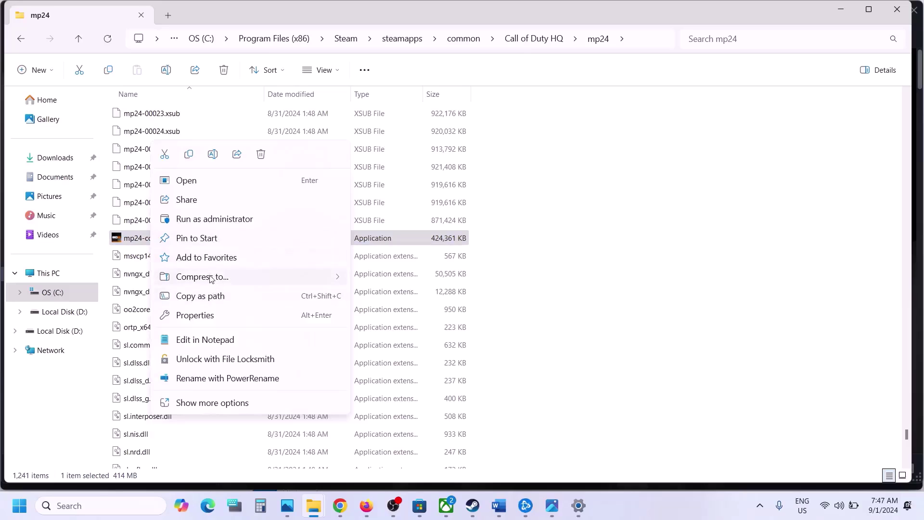
click(207, 317)
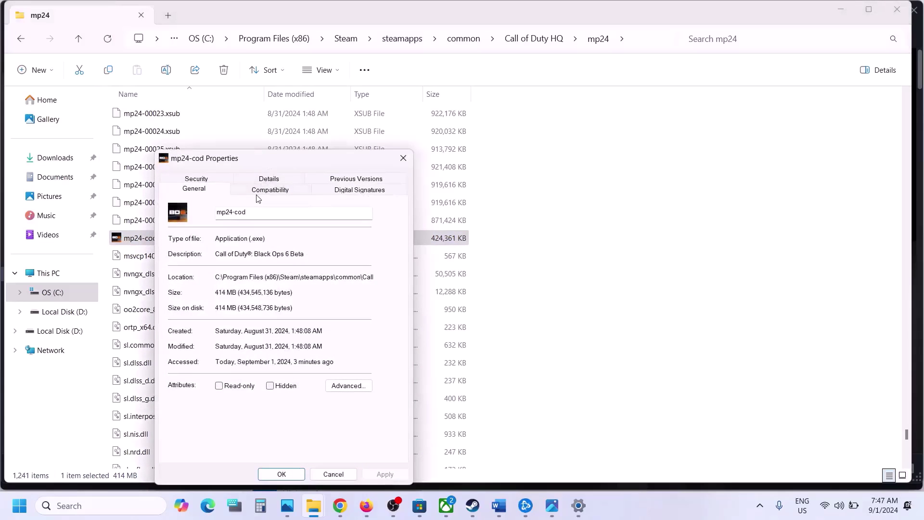
click(253, 190)
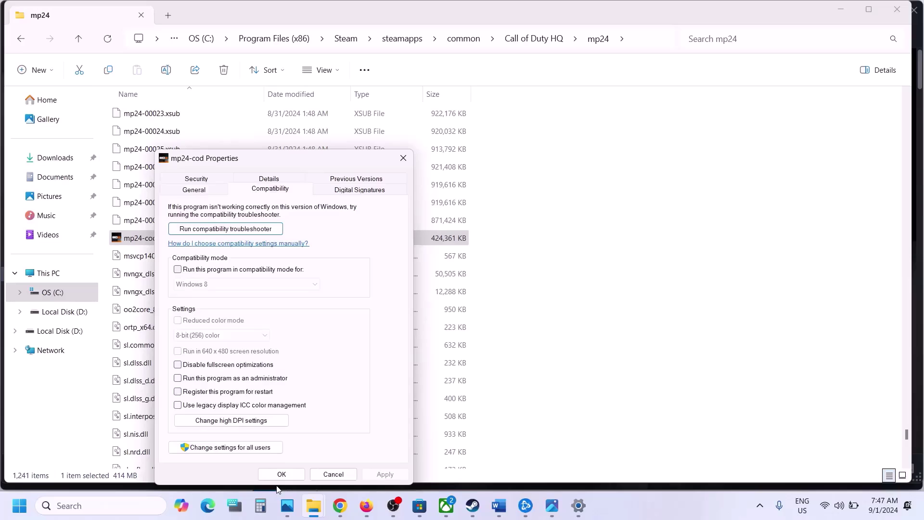
click(281, 474)
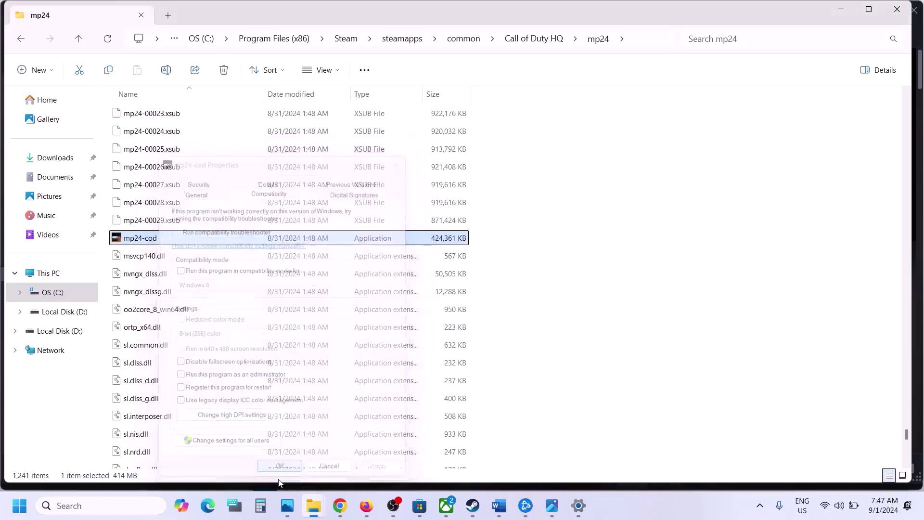
Step: Switch to the Word guide and read Step 11, highlighting the instruction to run the game from its installation folder
click(499, 515)
scroll(326, 325, down, 3)
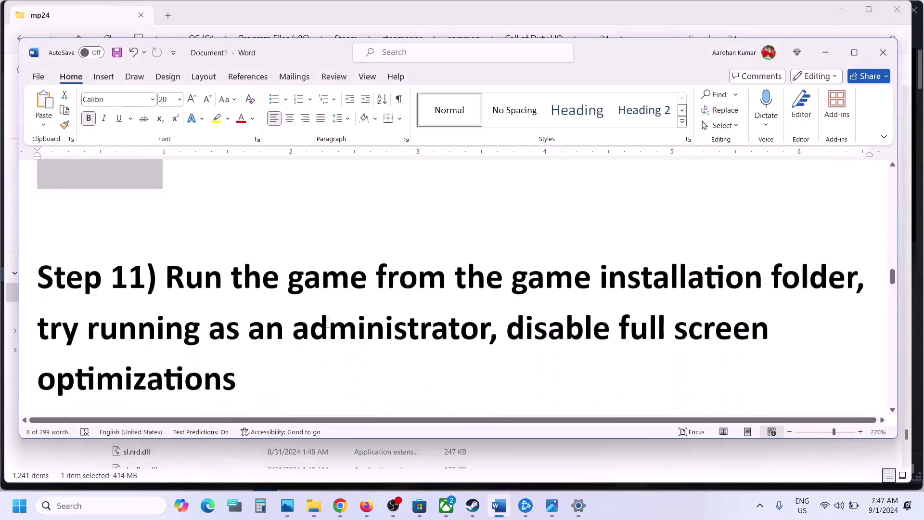
drag(176, 282, 856, 279)
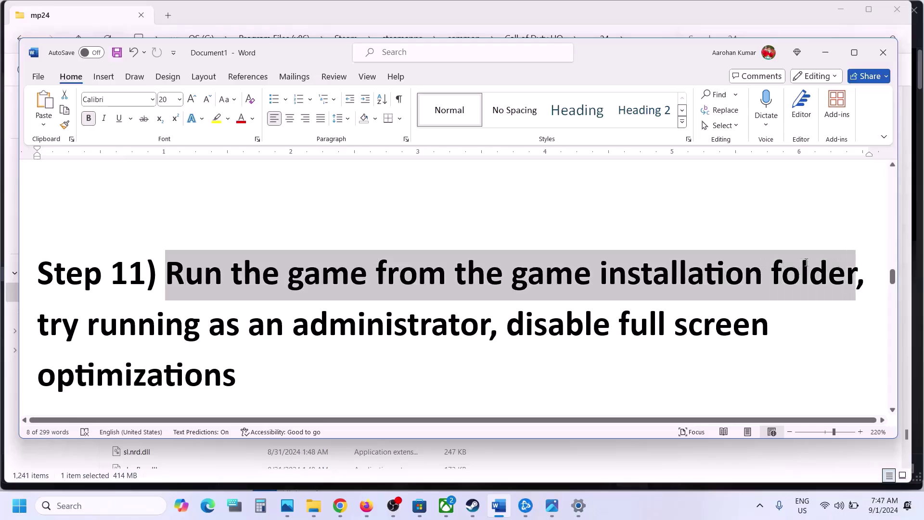
Step: Switch to Steam and browse the local files of Call of Duty to open its installation folder
click(475, 516)
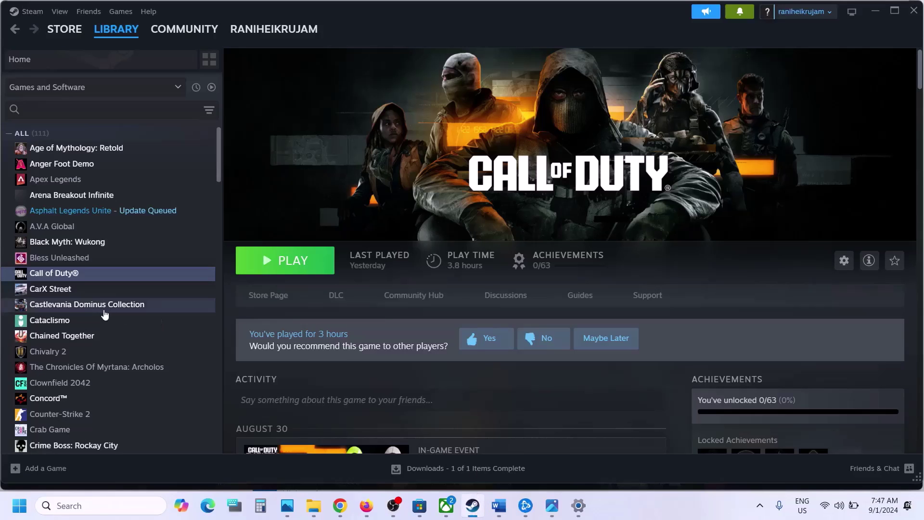
right_click(91, 280)
mouse_move(132, 349)
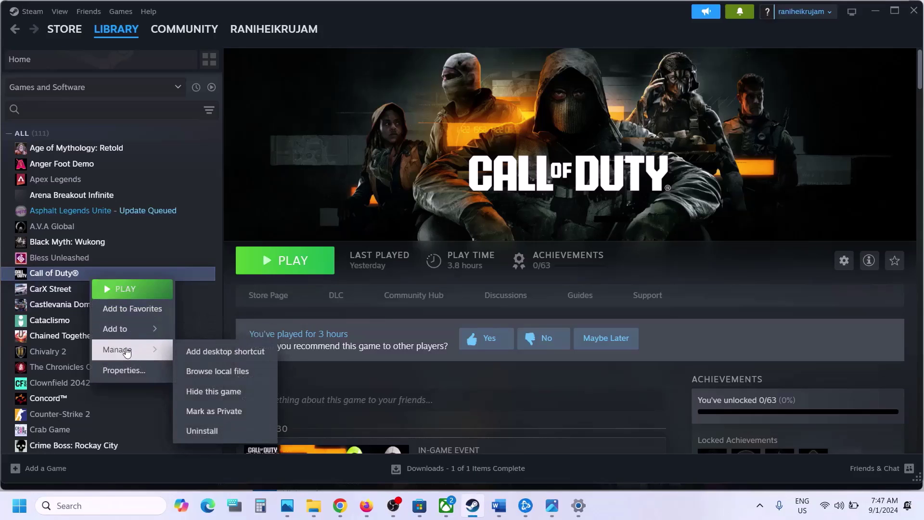
click(231, 378)
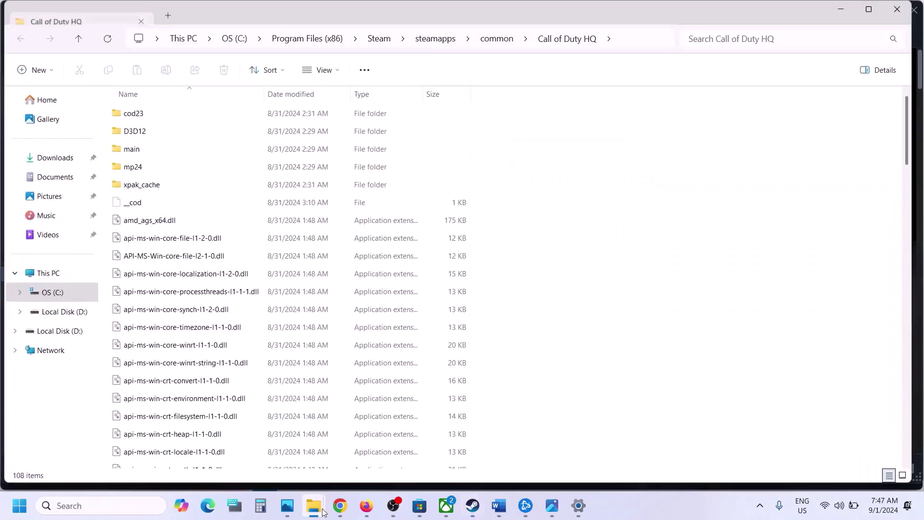
mouse_move(322, 511)
click(445, 449)
Step: Set the cod application in the Call of Duty HQ folder to run as an administrator, and apply the change
scroll(203, 310, down, 6)
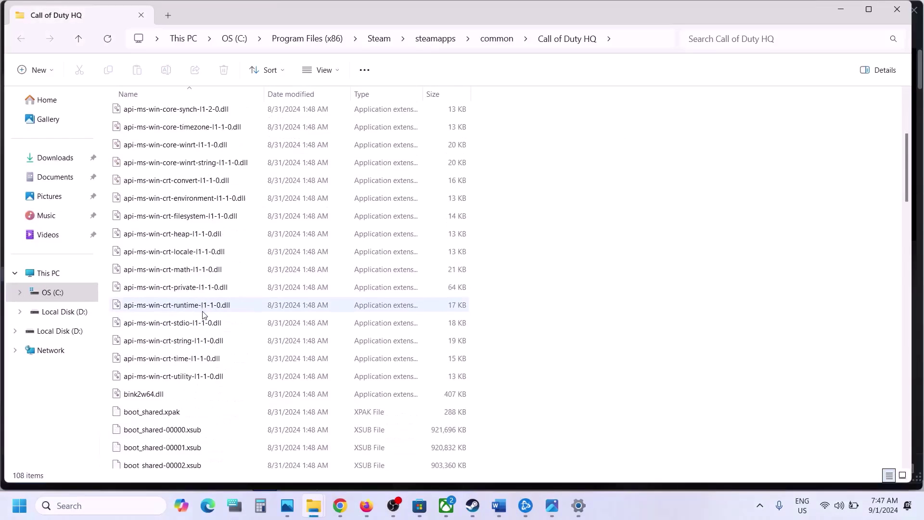
scroll(202, 313, down, 2)
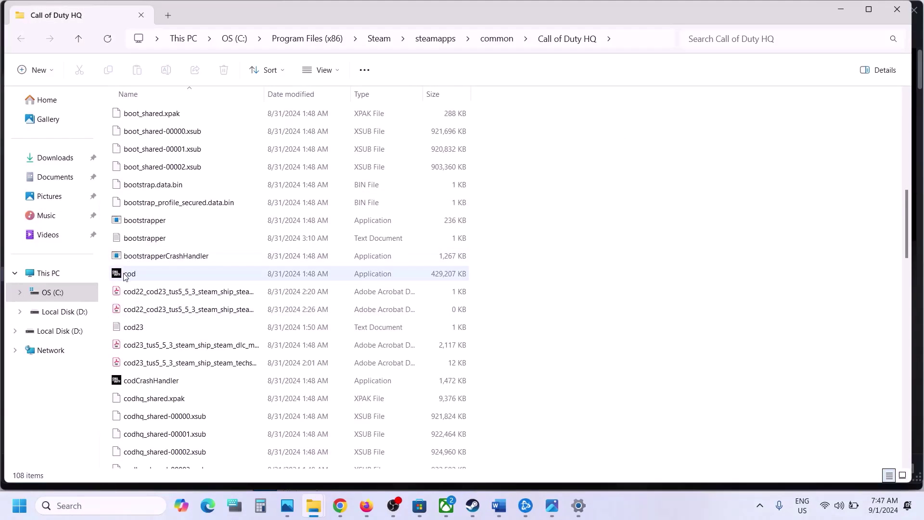
click(125, 274)
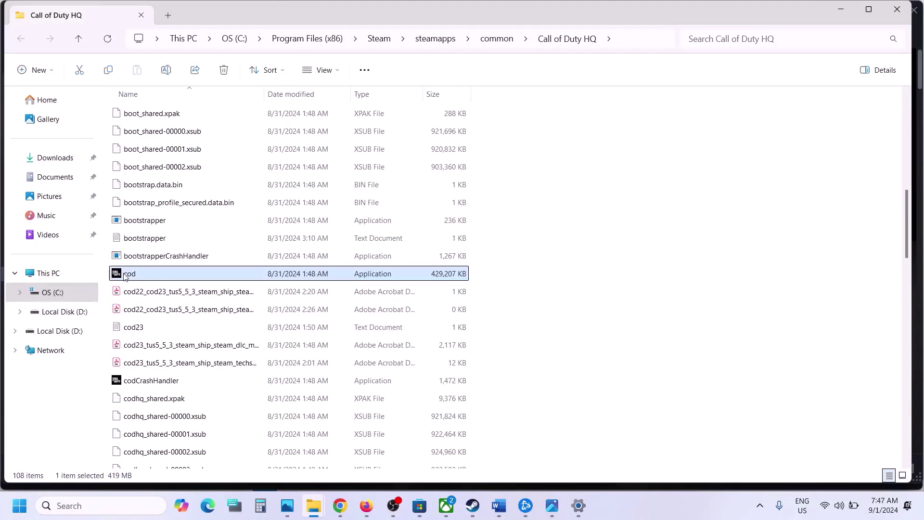
right_click(162, 275)
click(213, 315)
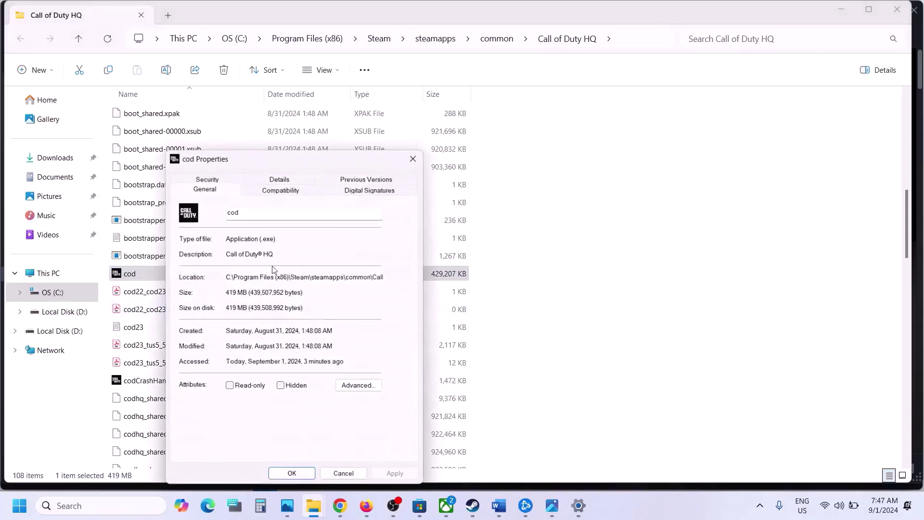
click(273, 189)
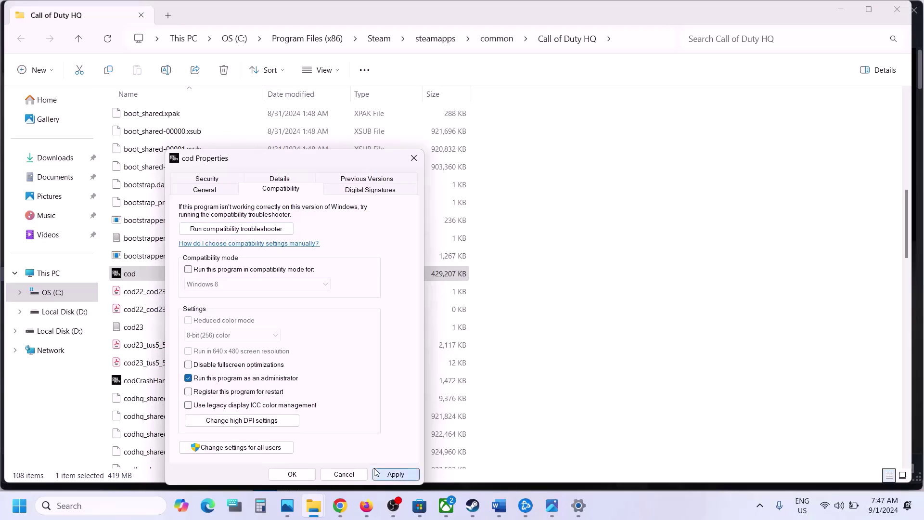
click(387, 474)
click(293, 474)
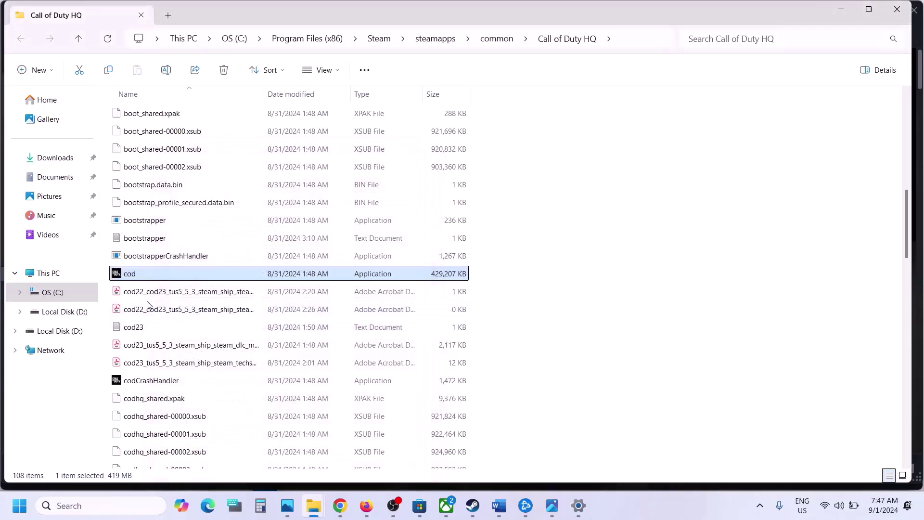
Step: Disable fullscreen optimizations for the cod application in its compatibility settings, and apply the change
right_click(135, 279)
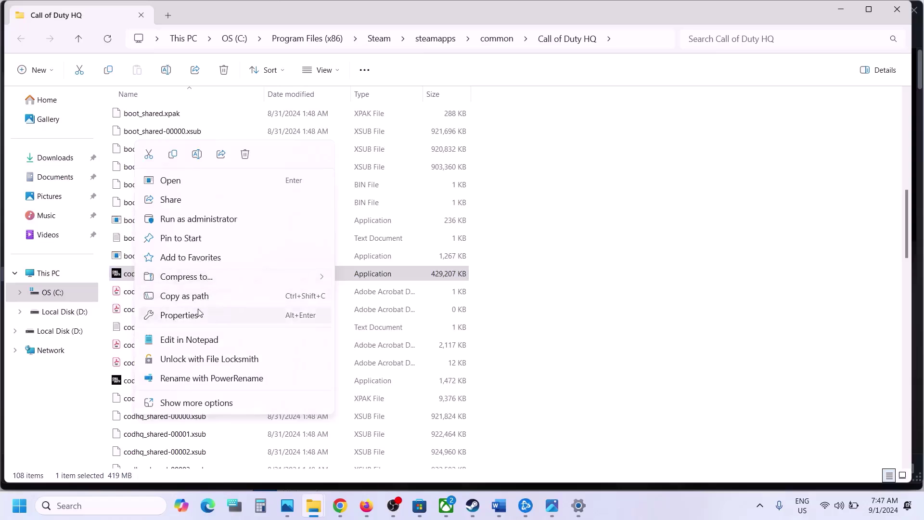
click(217, 315)
click(239, 192)
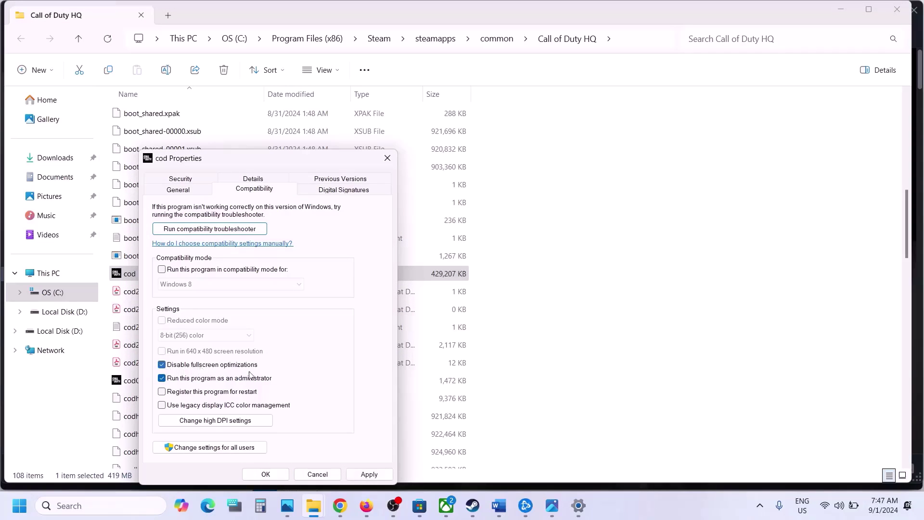
click(357, 475)
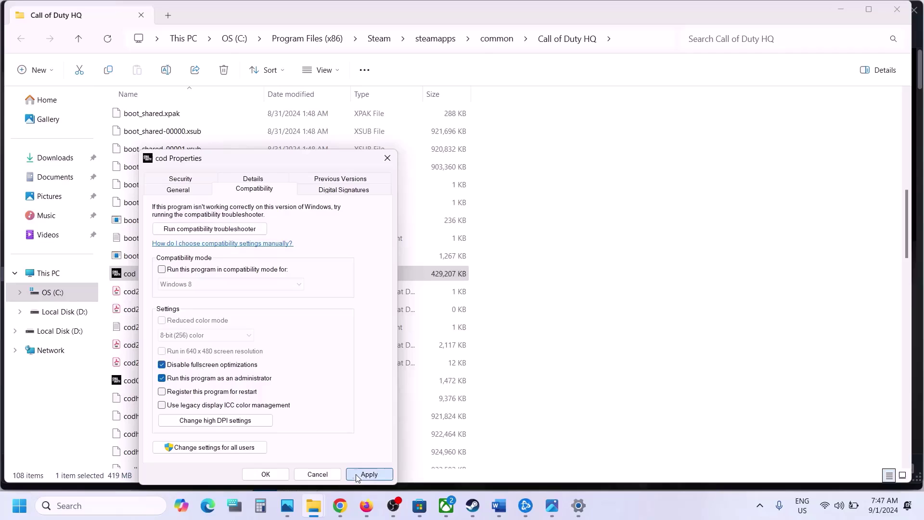
click(266, 474)
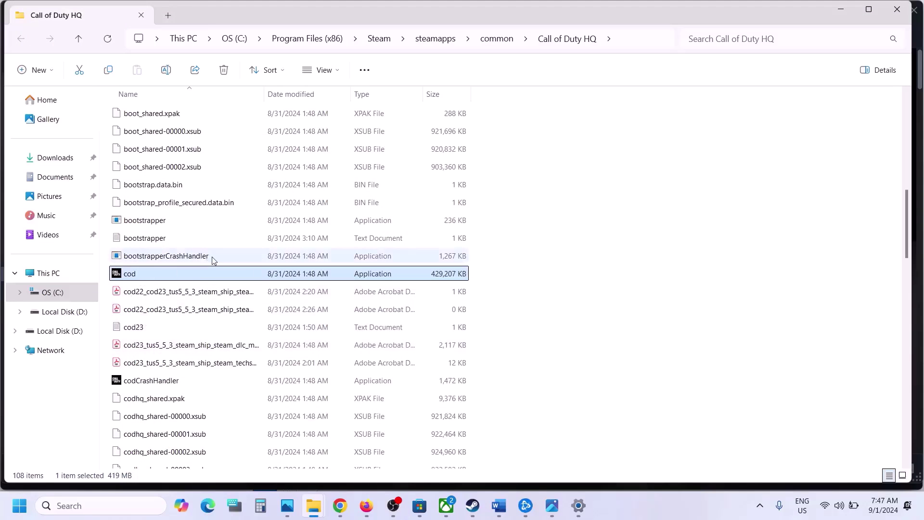
Step: Open the mp24 folder within the Call of Duty HQ folder
scroll(212, 260, up, 10)
click(156, 171)
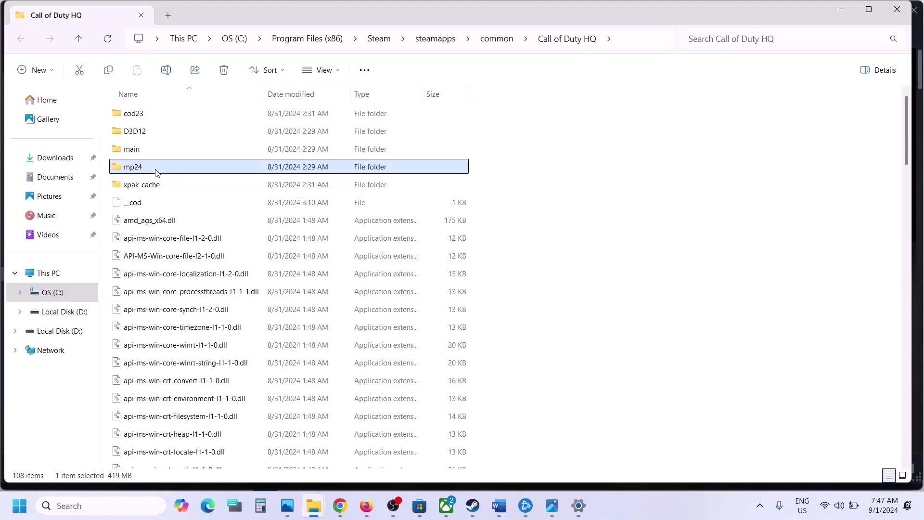
double_click(176, 172)
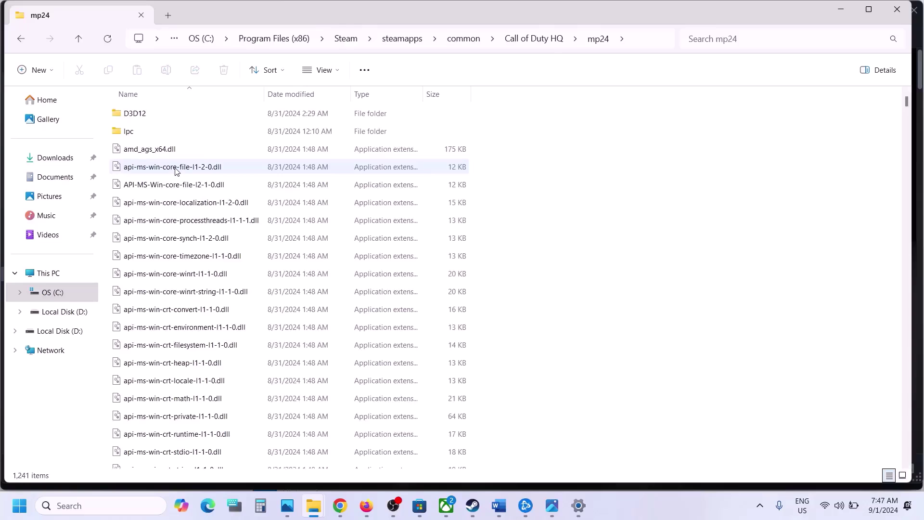
Step: Find the mp24-cod application in the mp24 folder, set it to run as an administrator, and apply the change
click(155, 241)
key(Down)
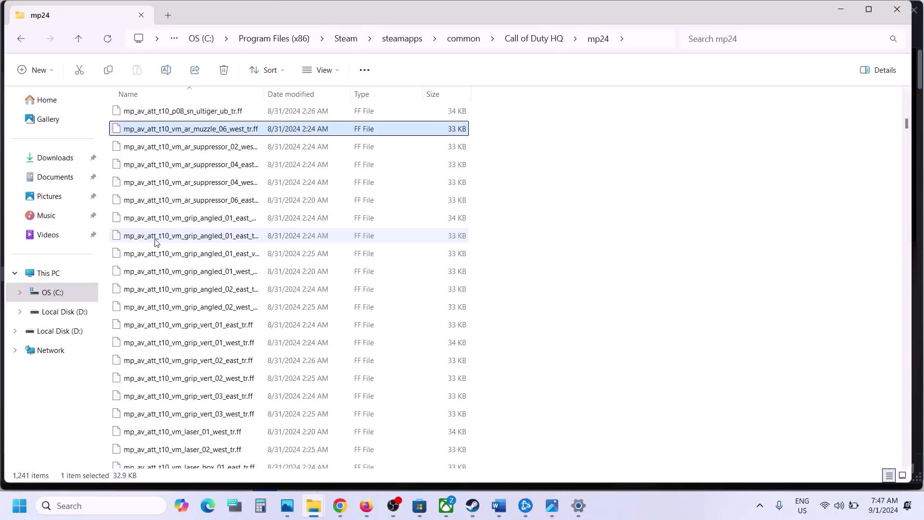
scroll(156, 240, down, 12)
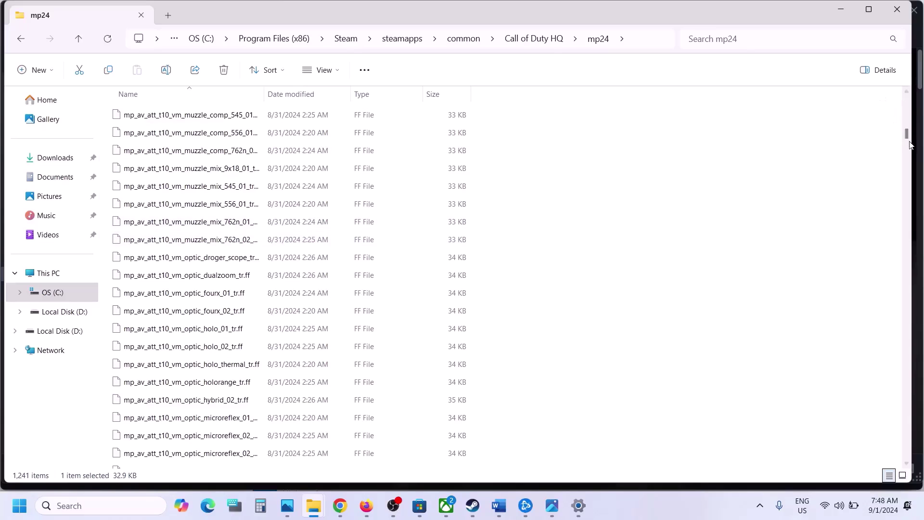
drag(907, 134, 920, 471)
scroll(384, 322, up, 15)
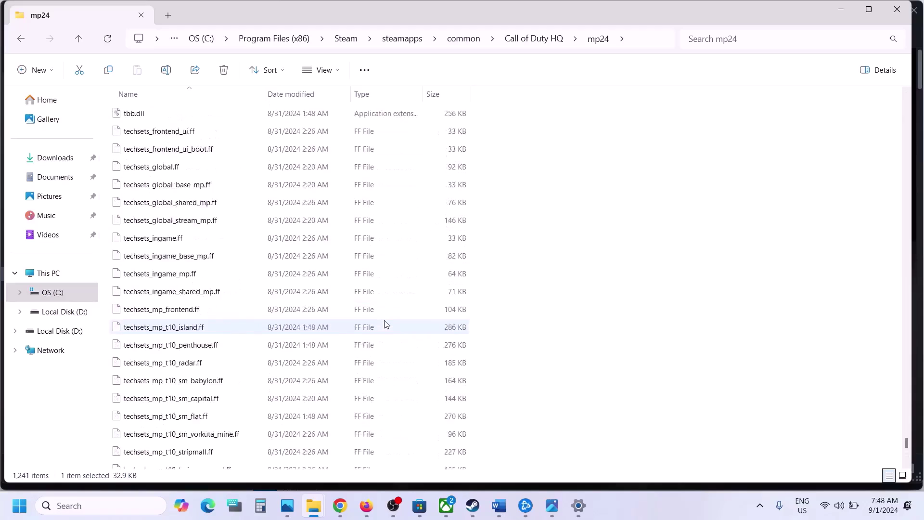
scroll(384, 322, up, 6)
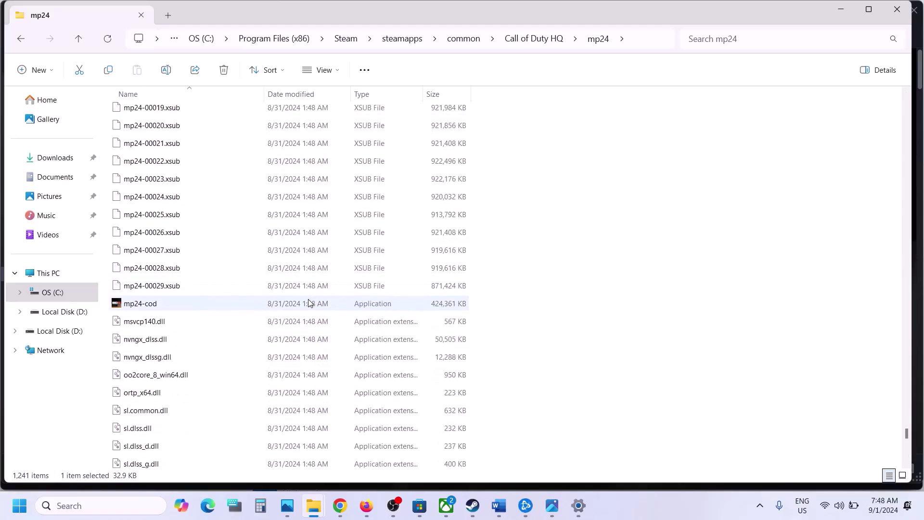
click(181, 308)
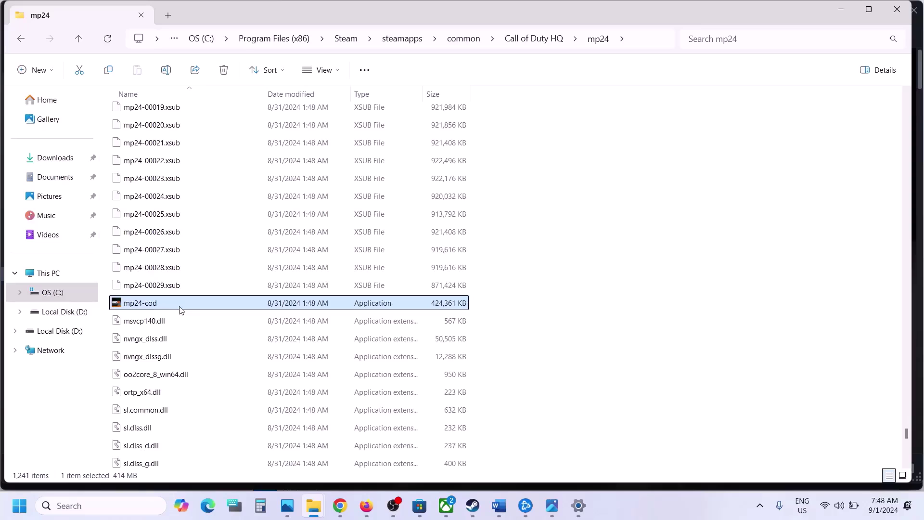
right_click(165, 307)
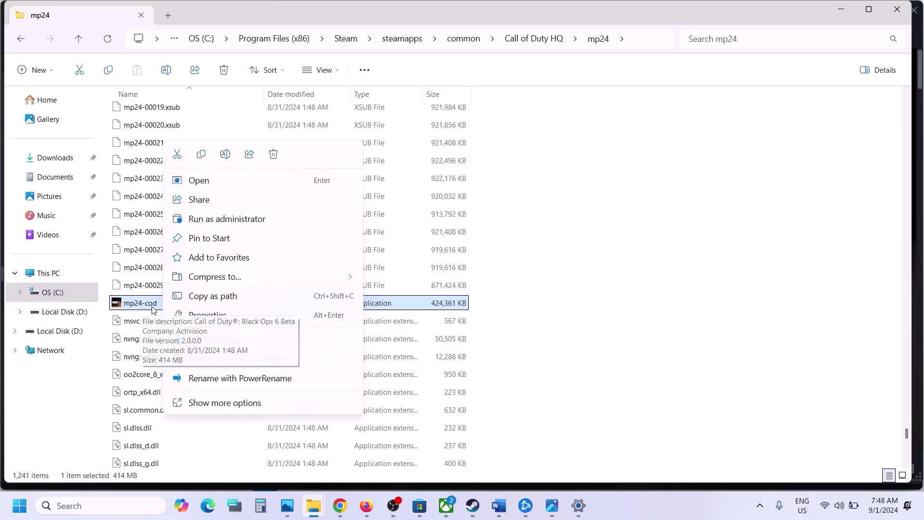
click(228, 314)
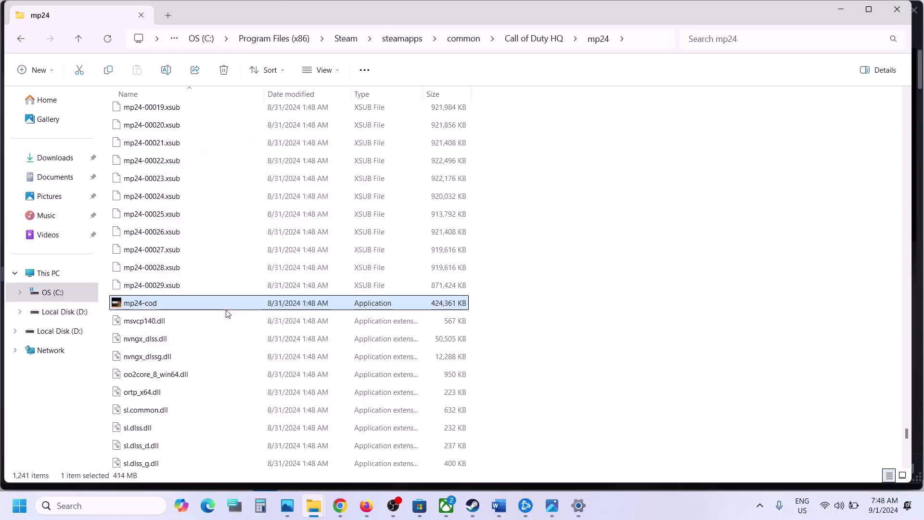
click(276, 191)
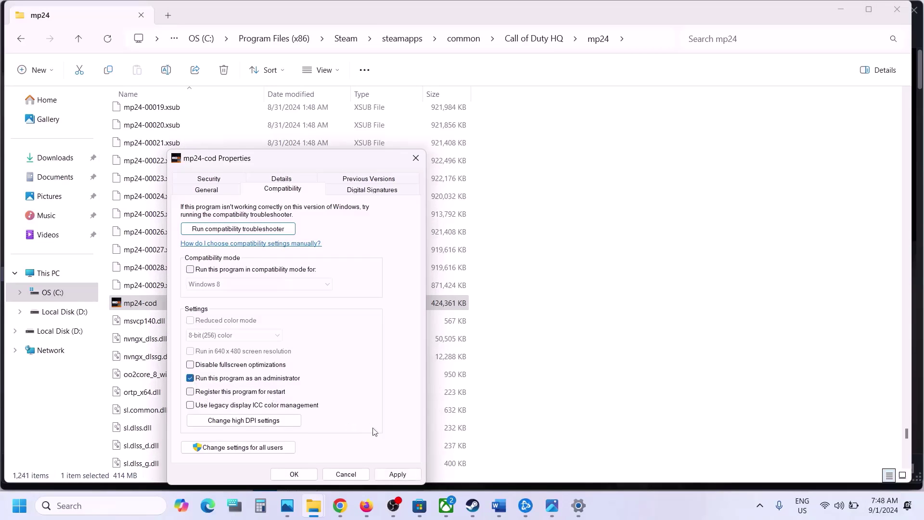
click(392, 475)
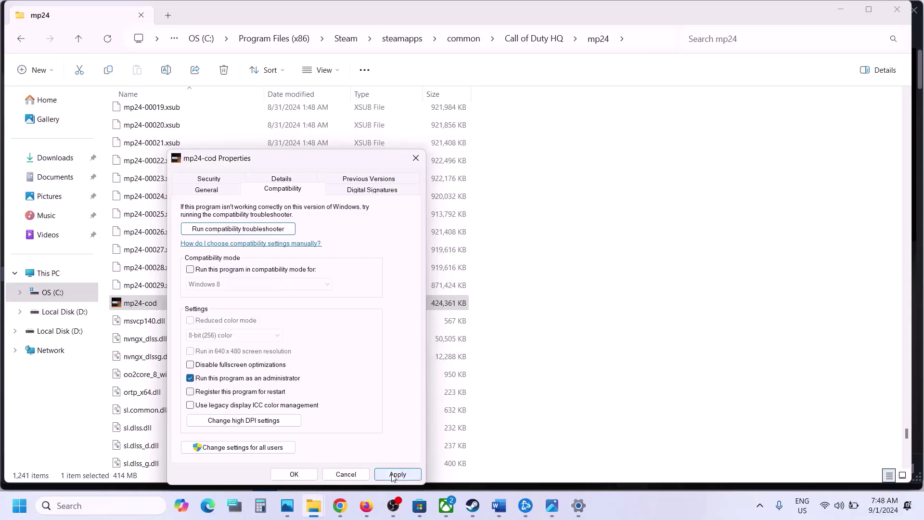
click(294, 474)
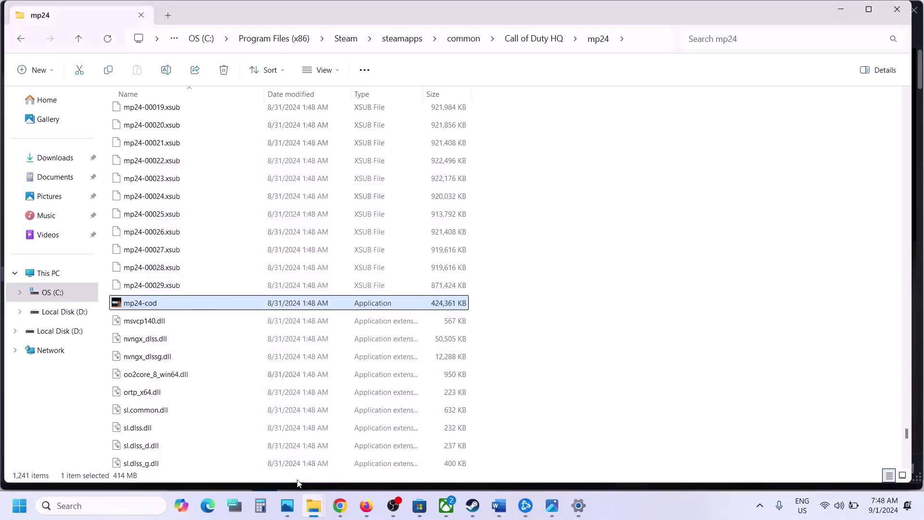
Step: Disable fullscreen optimizations for the mp24-cod application in its compatibility settings, and apply the change
right_click(153, 306)
click(219, 317)
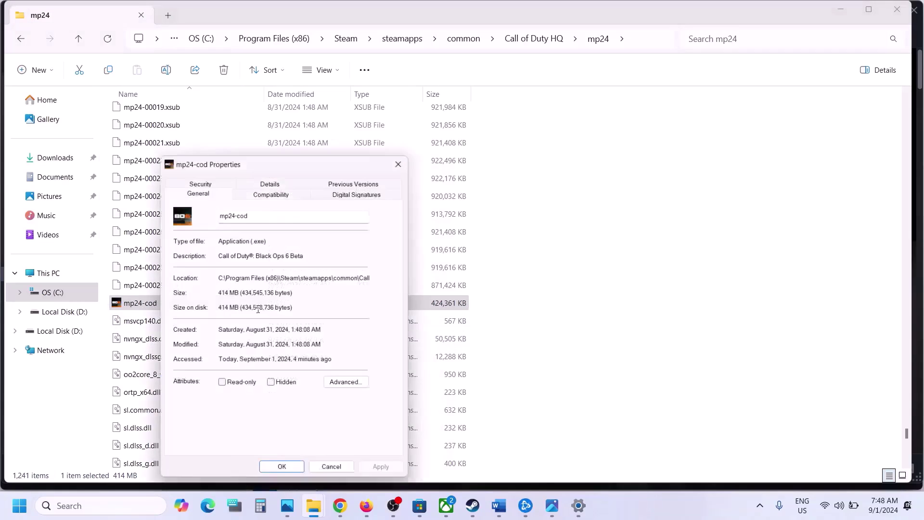
click(267, 192)
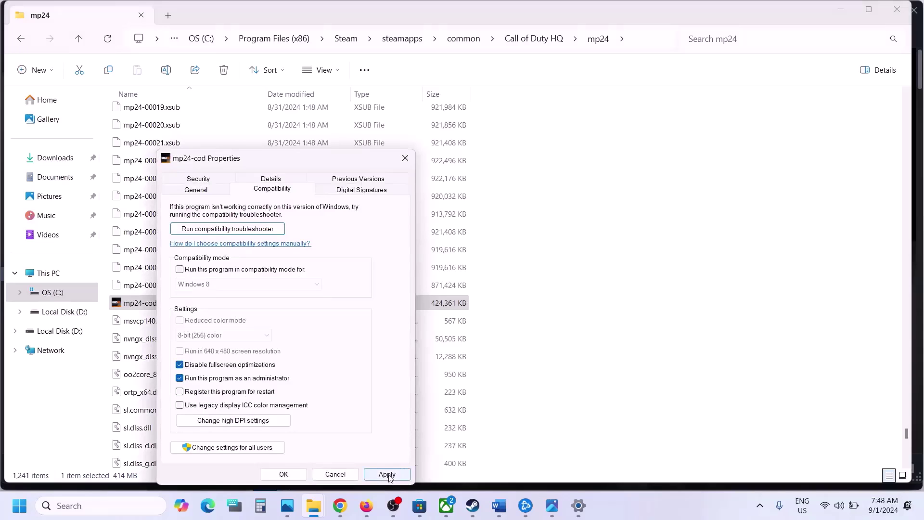
click(387, 475)
click(286, 474)
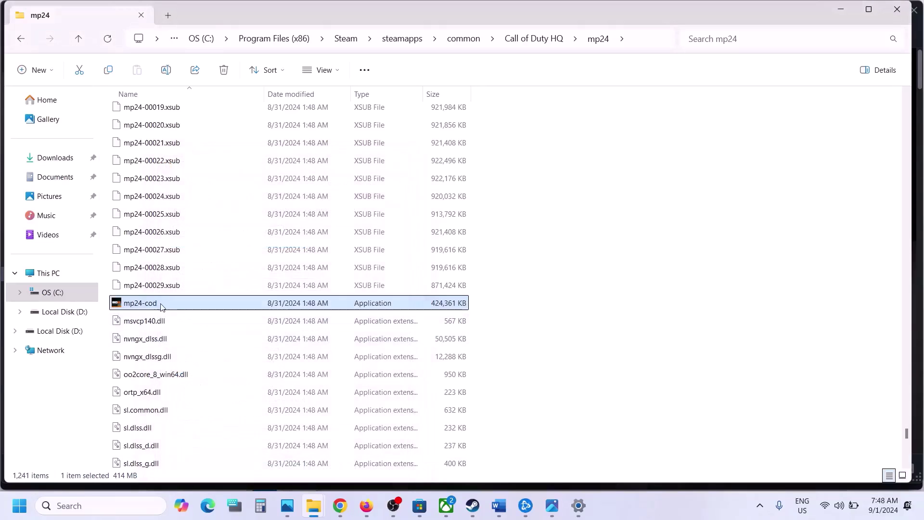
Step: Clear the fullscreen optimizations and run-as-administrator options in the mp24-cod application's compatibility settings, and confirm
right_click(161, 306)
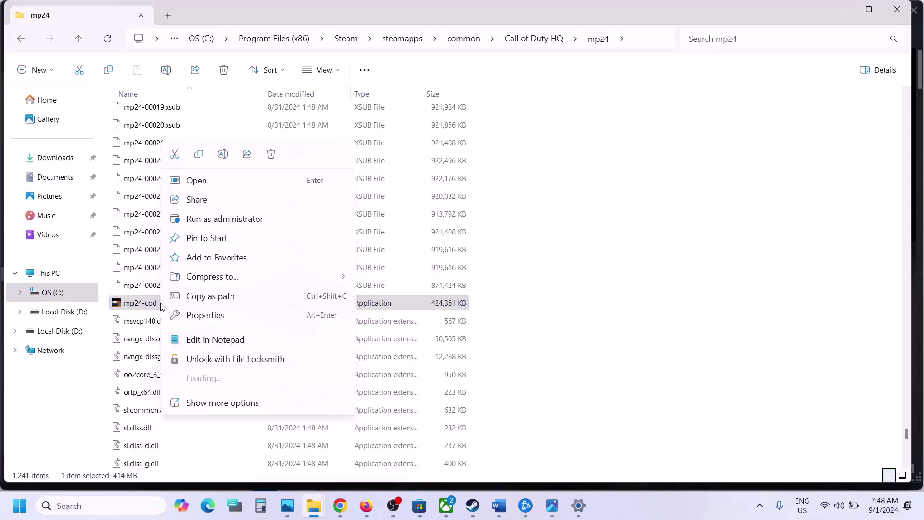
click(219, 315)
click(272, 197)
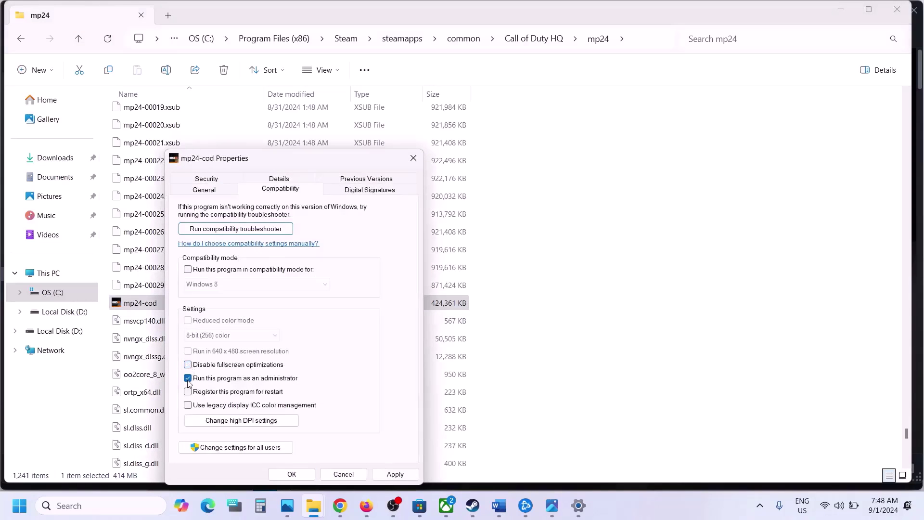
click(293, 474)
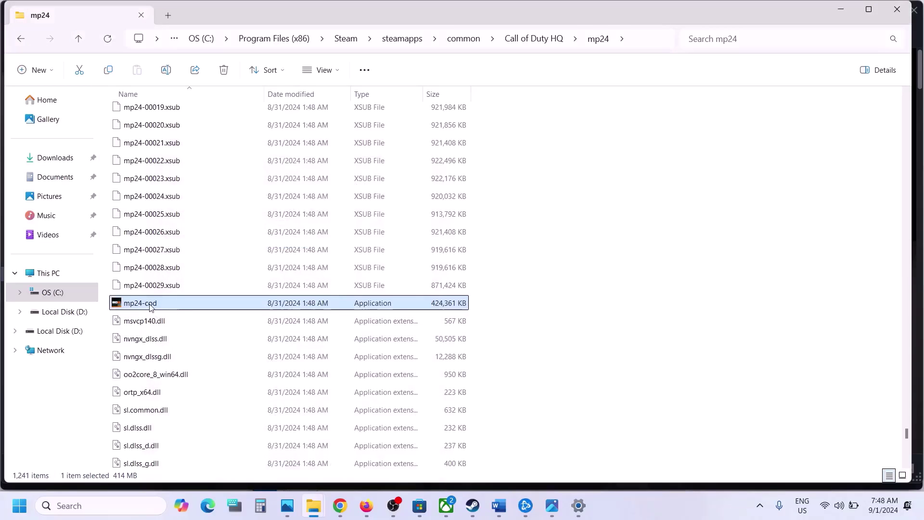
Step: Return from the mp24 folder to the Call of Duty HQ folder
click(78, 39)
click(78, 39)
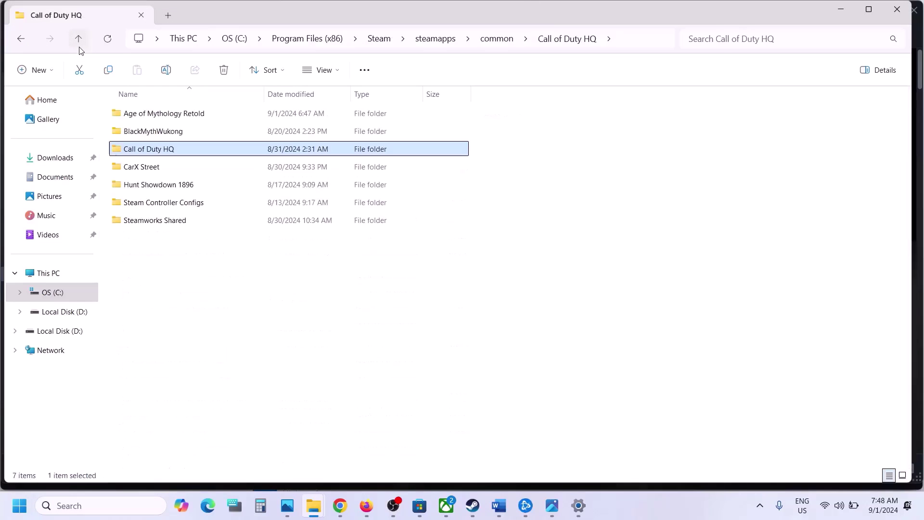
double_click(173, 153)
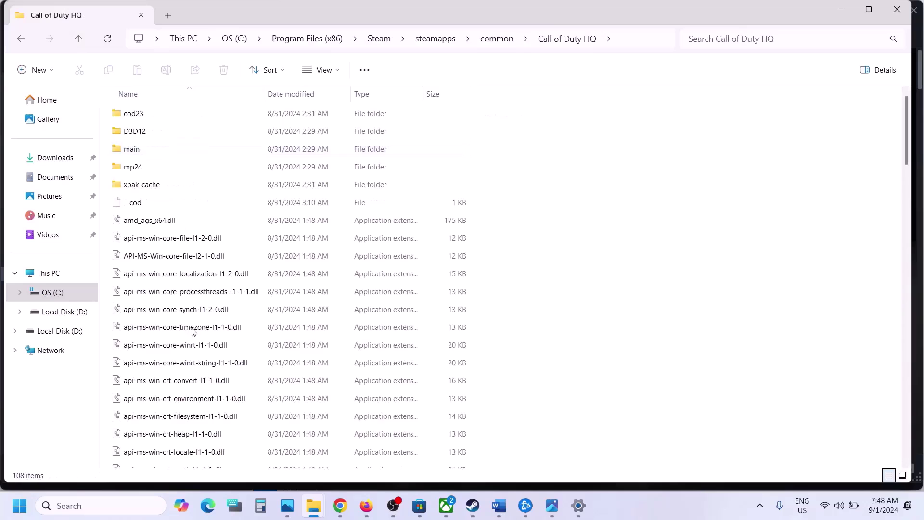
Step: Find the cod application and clear its fullscreen optimizations and run-as-administrator compatibility options, and confirm
scroll(192, 337, down, 15)
scroll(193, 348, up, 5)
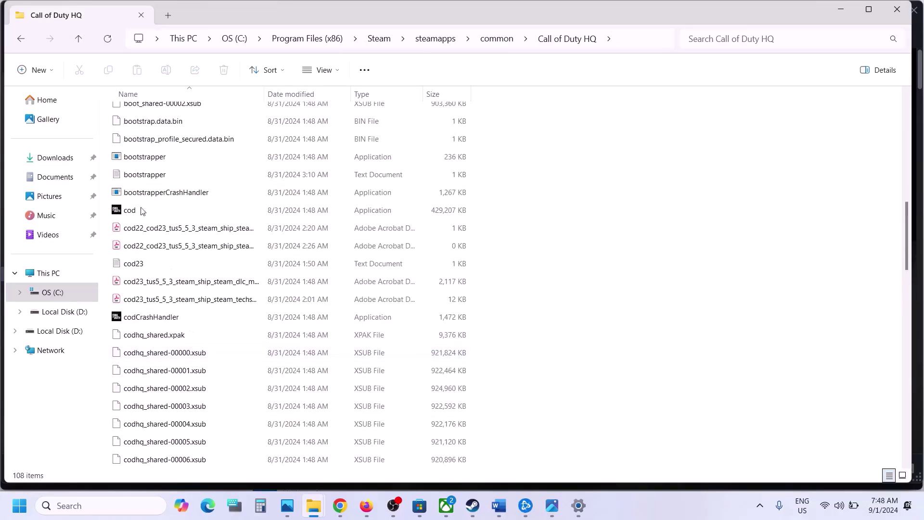
right_click(124, 210)
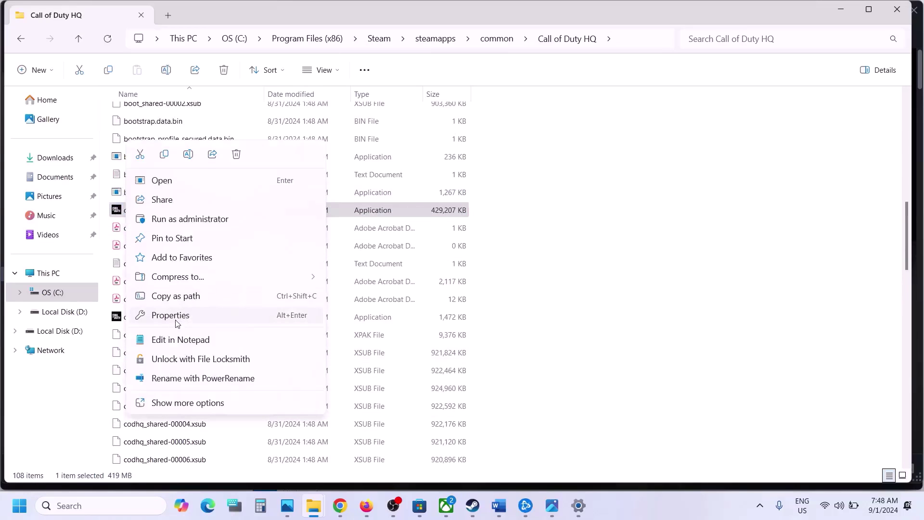
click(177, 320)
click(220, 190)
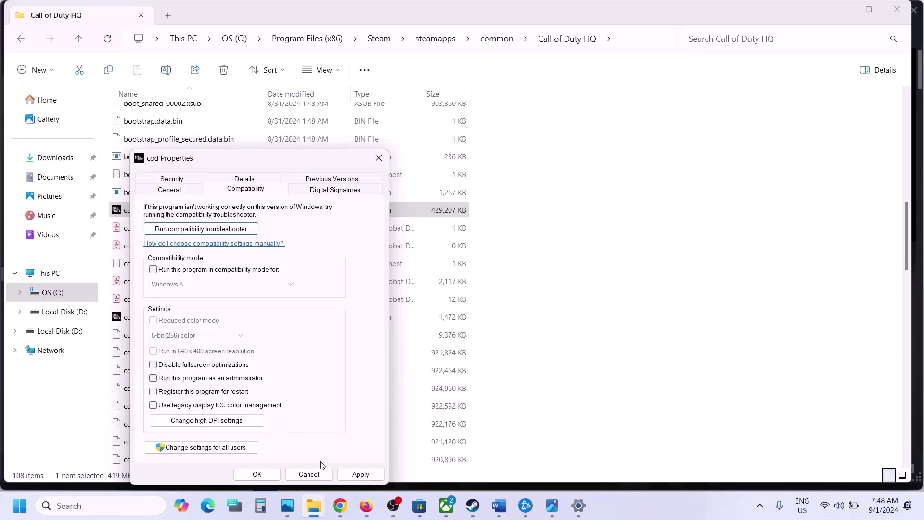
click(256, 475)
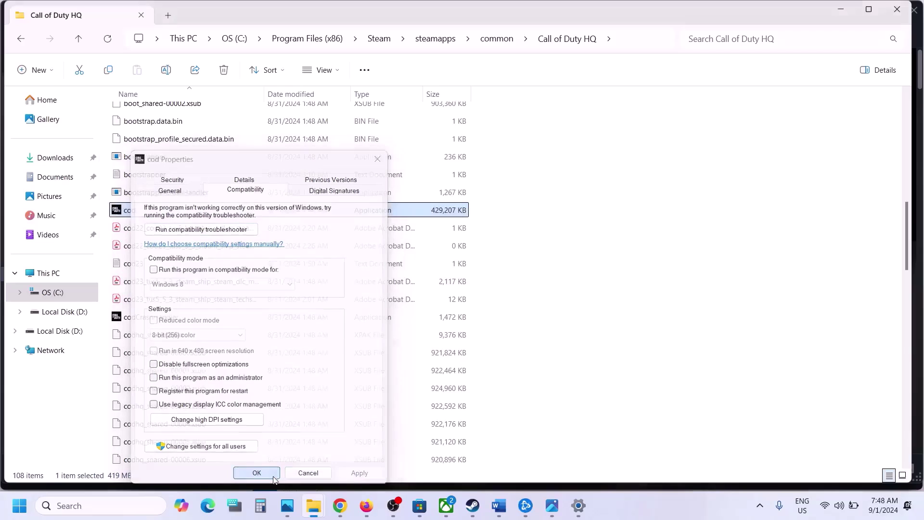
Step: Switch to the Word guide and highlight the Step 12 instruction about launching the game in safe mode
click(510, 510)
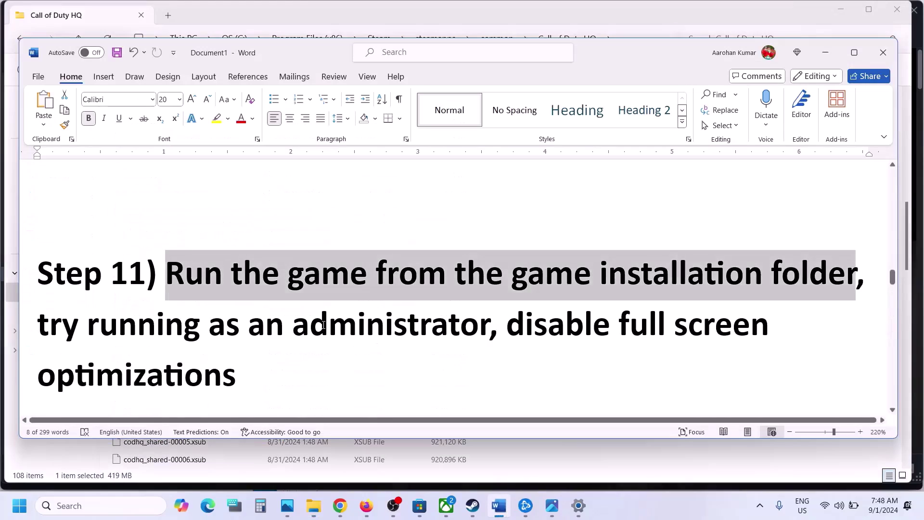
scroll(323, 326, down, 4)
scroll(323, 325, down, 1)
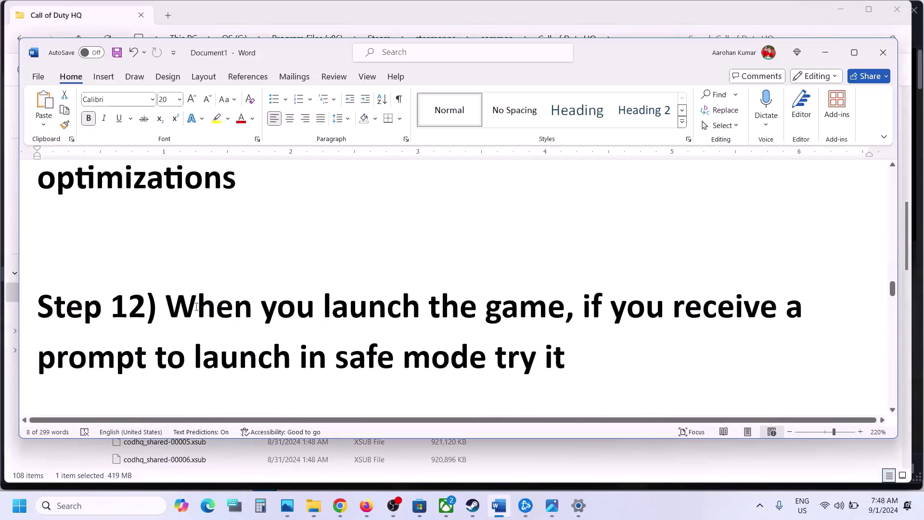
drag(188, 307, 553, 365)
Step: View the Run In Safe Mode prompt up close in Screenshot (337).png, and close the image
click(552, 505)
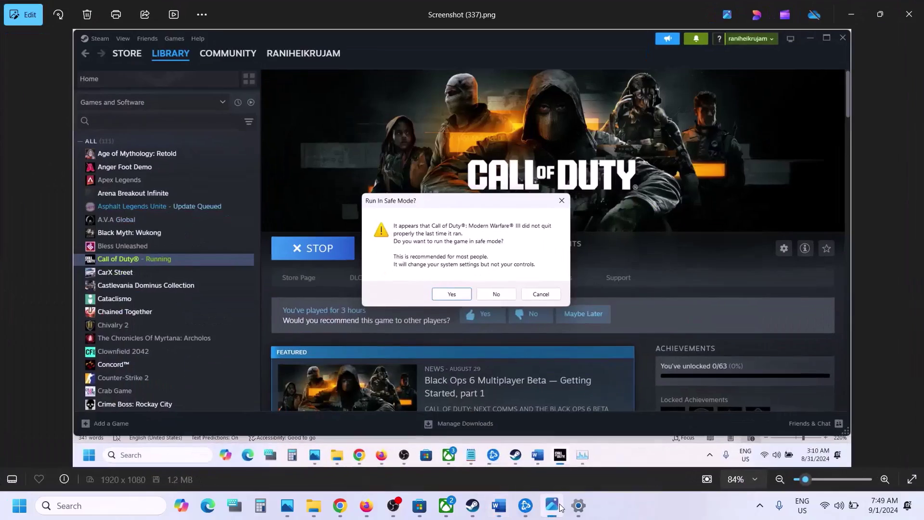
scroll(516, 292, up, 5)
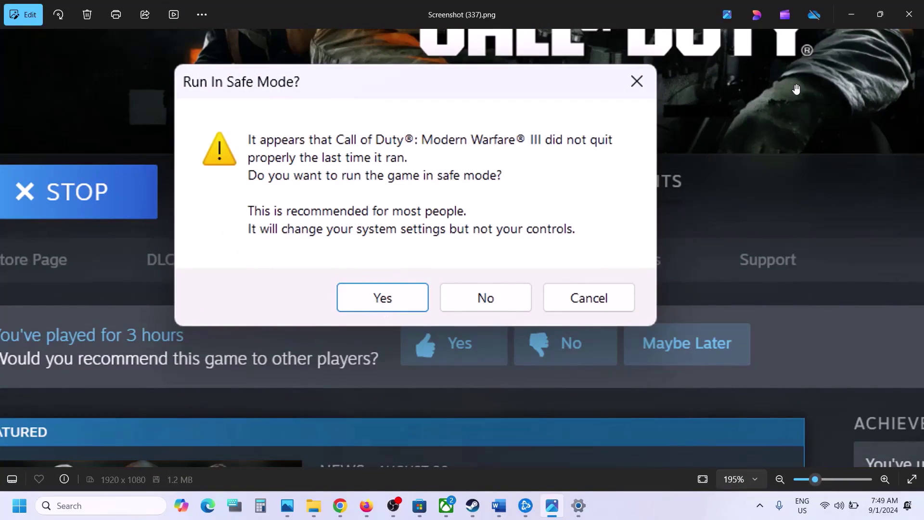
scroll(665, 175, down, 5)
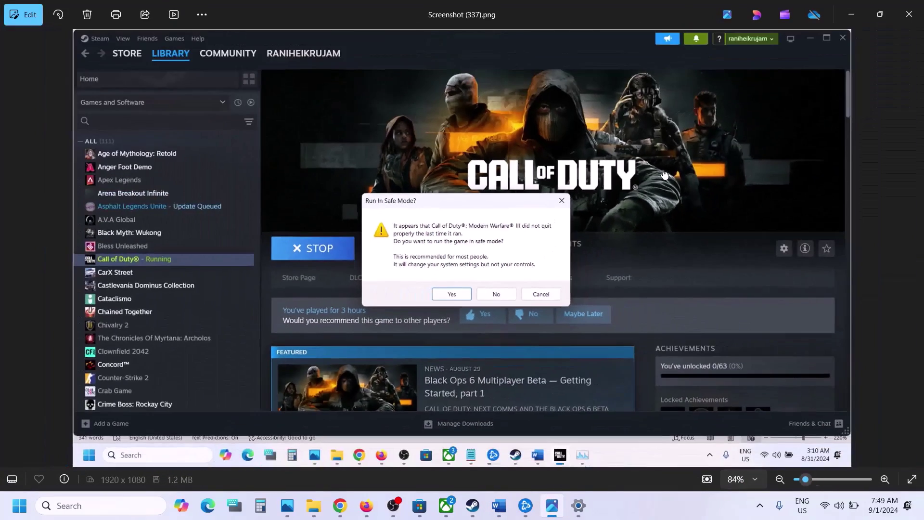
click(910, 12)
Step: Highlight the Step 13 instruction in the guide about allowing the game exe through the antivirus and Windows Security
scroll(482, 260, down, 5)
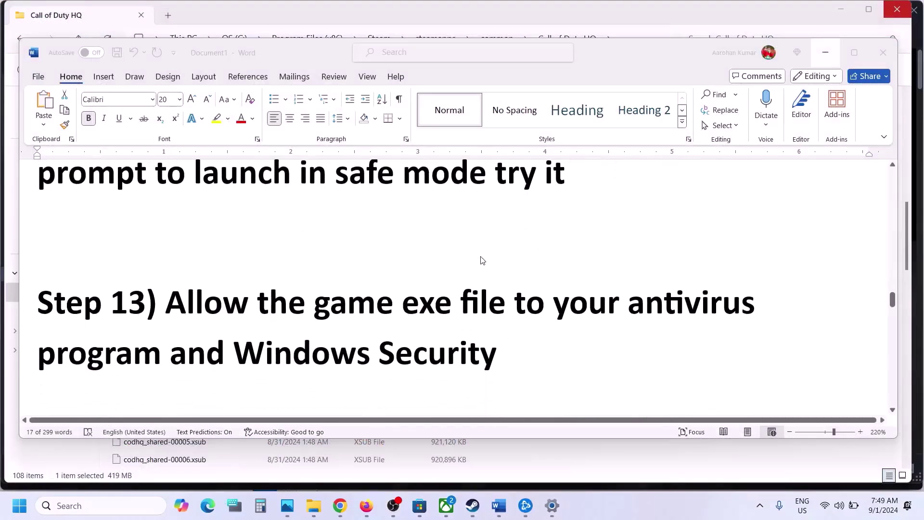
click(192, 301)
double_click(193, 301)
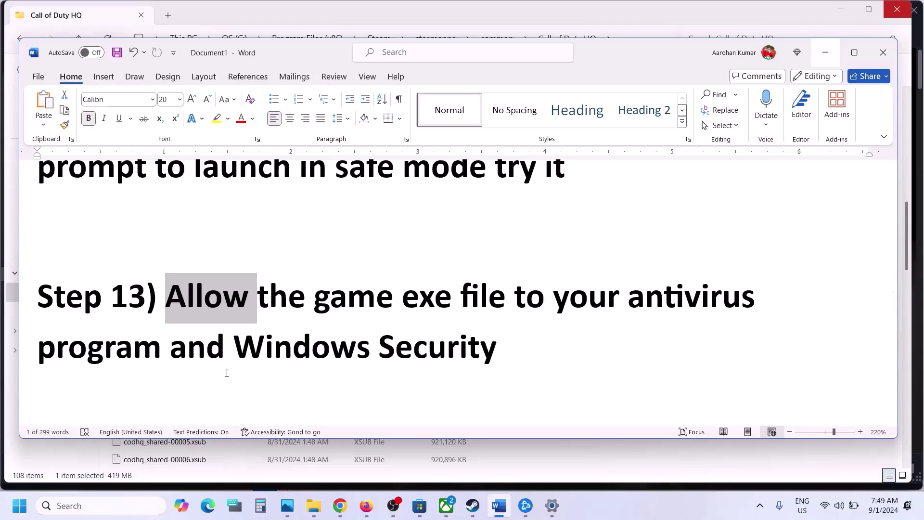
drag(376, 298, 165, 330)
drag(234, 346, 497, 346)
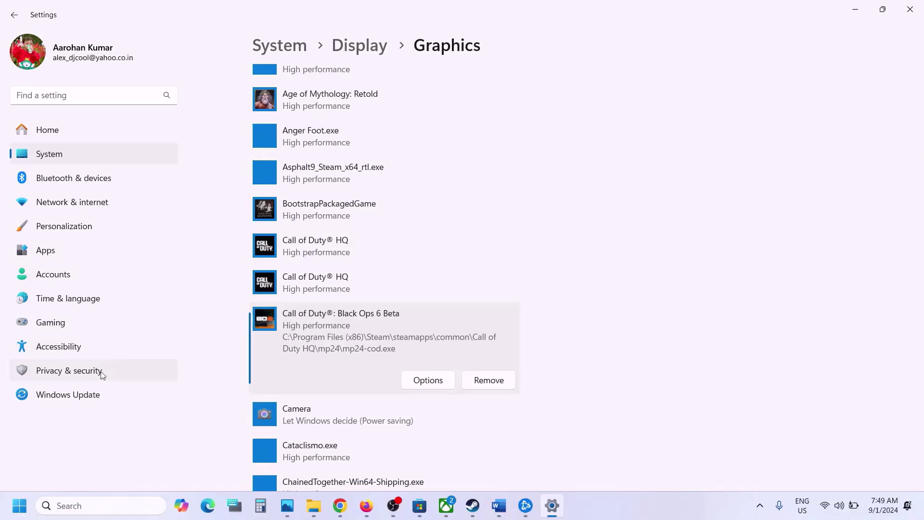
Step: In Windows Security's ransomware protection, open the list of apps allowed through Controlled folder access
click(114, 369)
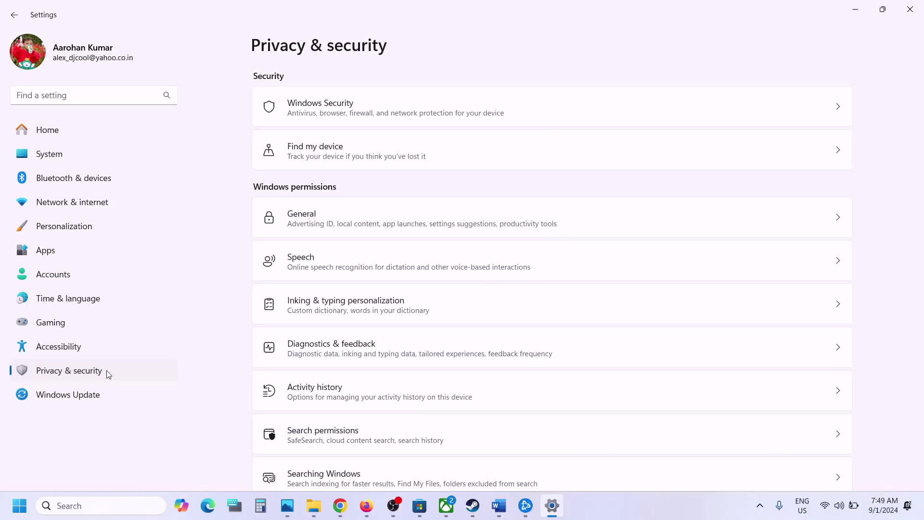
click(320, 110)
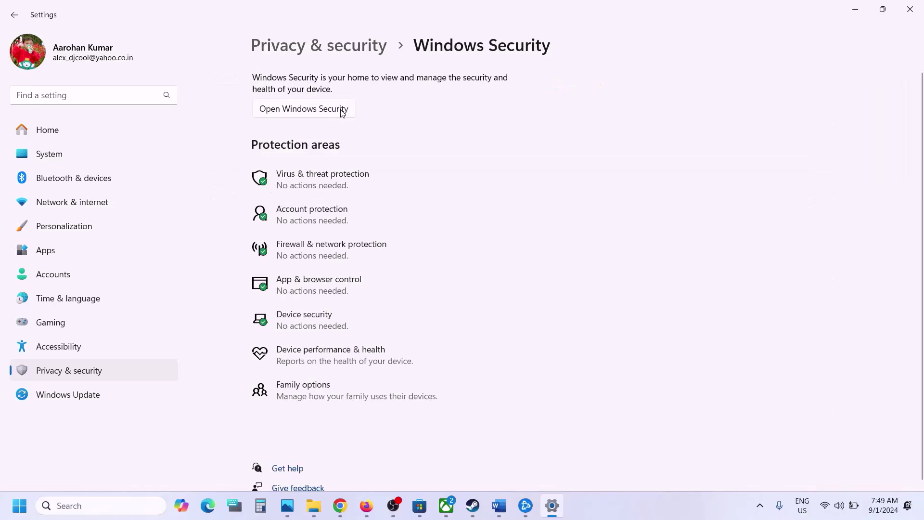
click(308, 180)
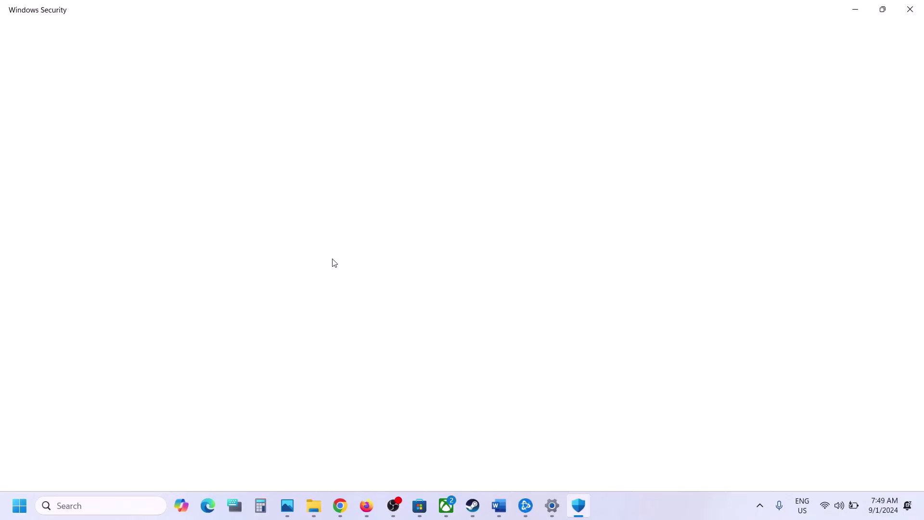
scroll(291, 447, down, 3)
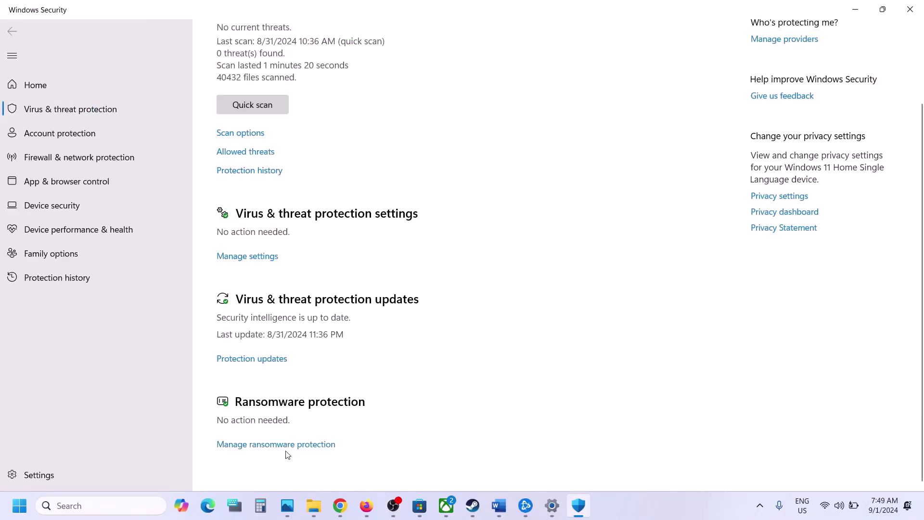
click(286, 444)
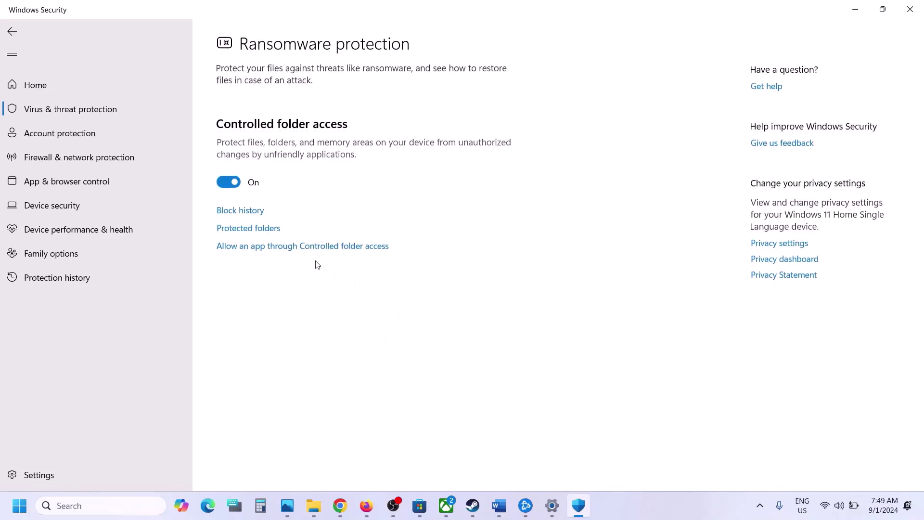
click(296, 251)
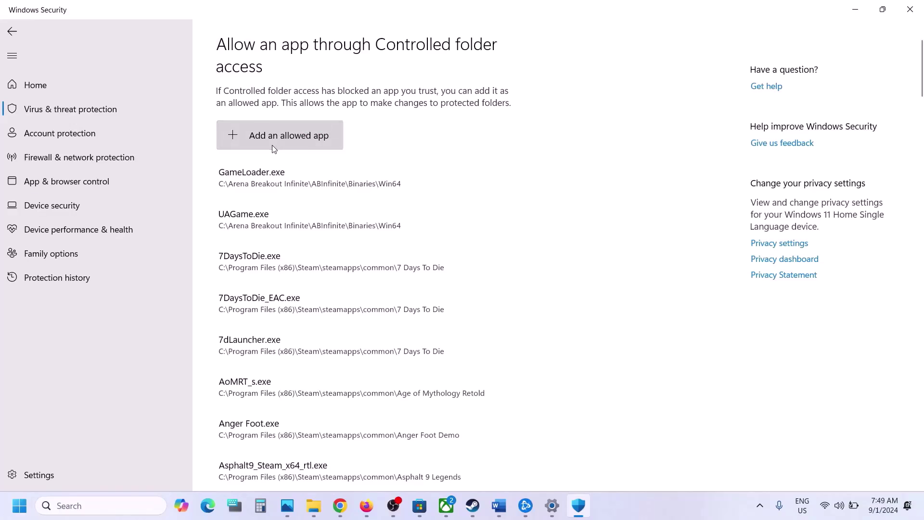
Step: Add the cod application from the Call of Duty HQ folder as an allowed app for Controlled folder access
click(273, 146)
click(267, 182)
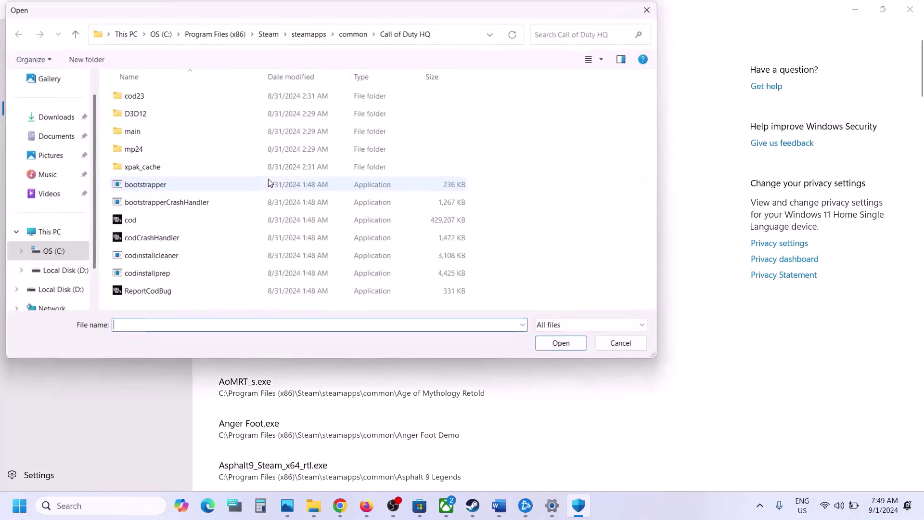
click(165, 220)
click(559, 344)
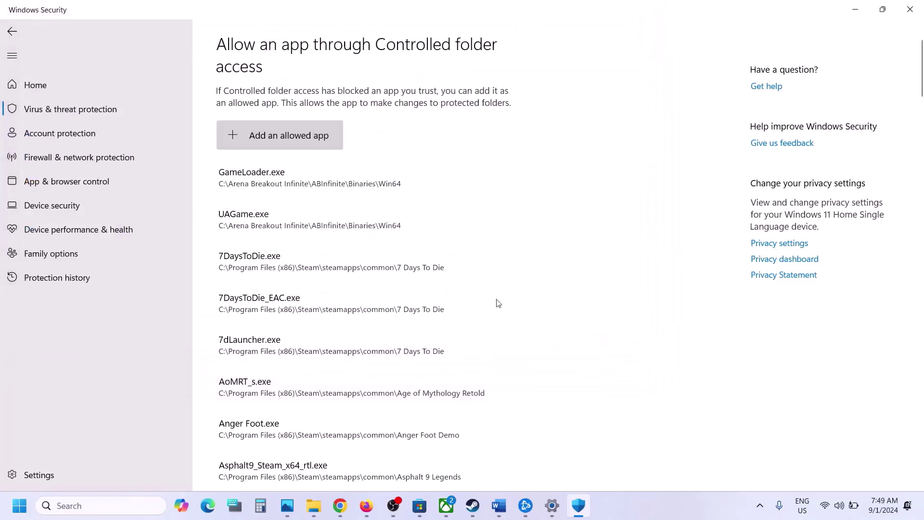
Step: Add the mp24-cod application from the mp24 folder as an allowed app for Controlled folder access
click(276, 133)
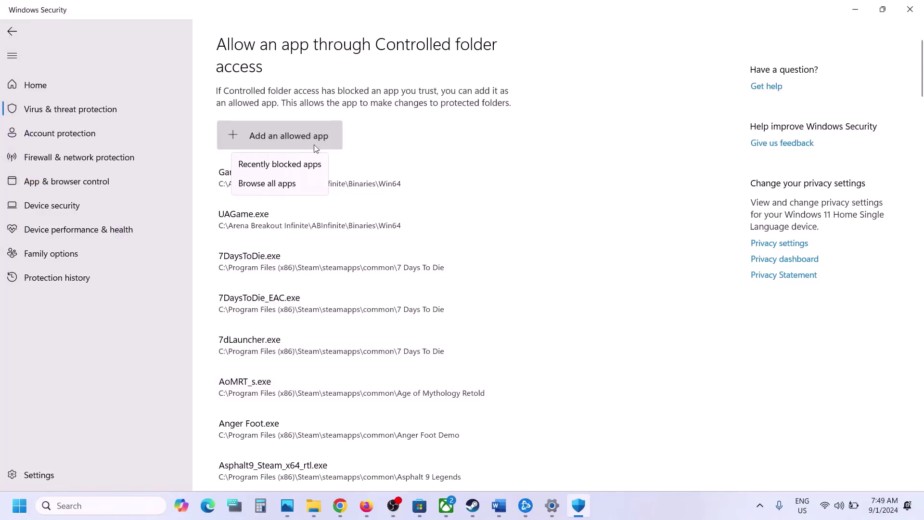
click(292, 179)
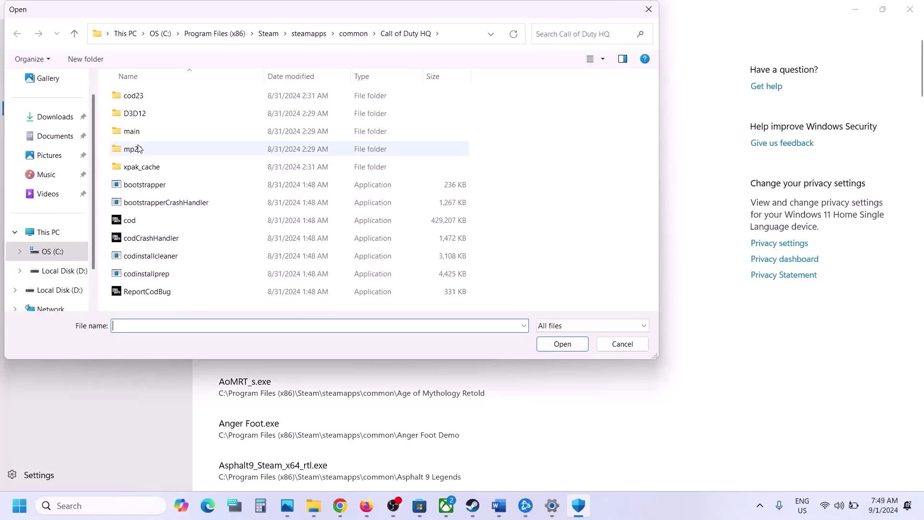
double_click(139, 148)
click(156, 169)
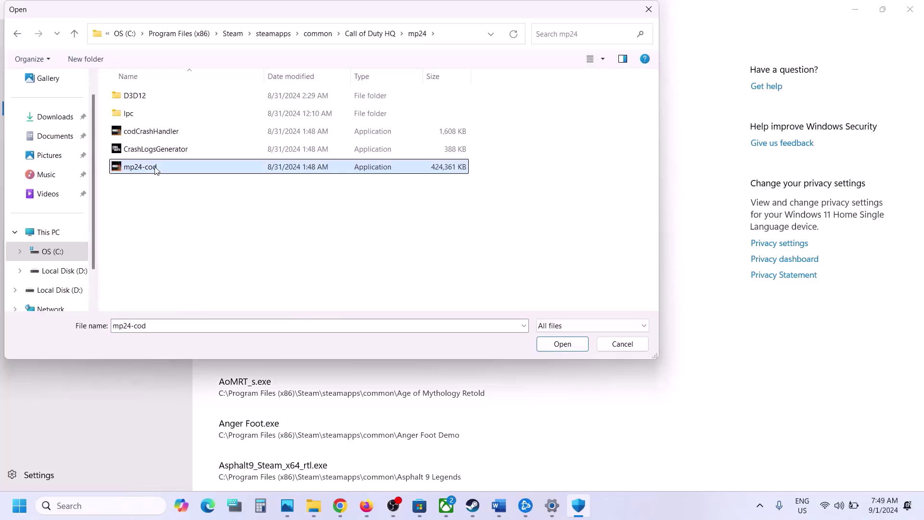
click(562, 343)
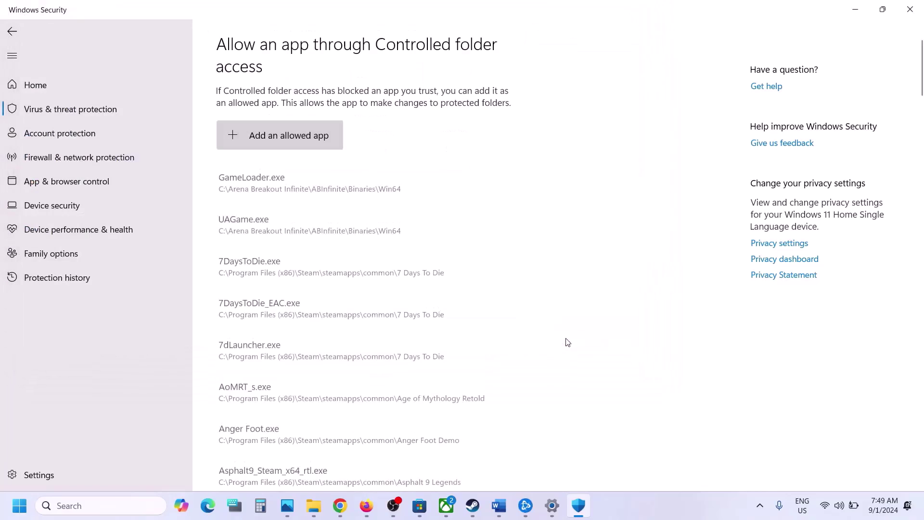
Step: Find Control Panel through Windows search and open the Windows Defender Firewall's allowed apps list
click(97, 508)
text(control)
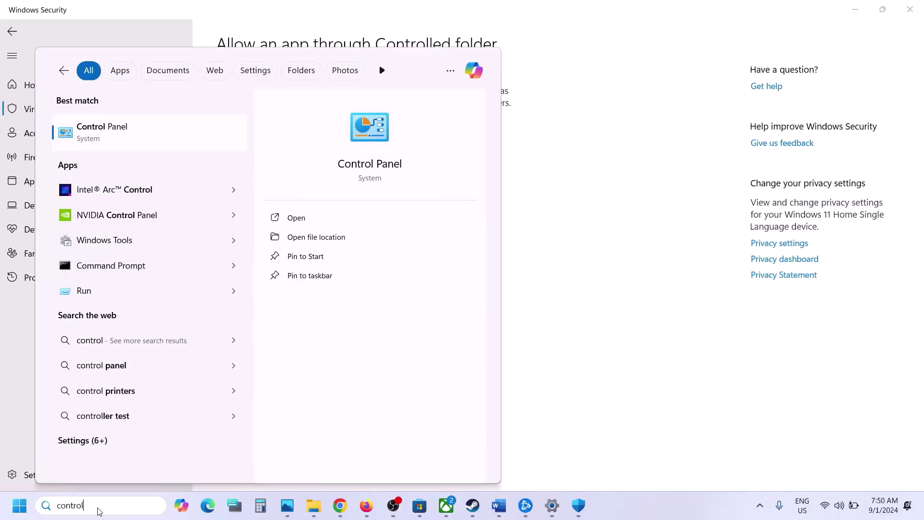
key(Return)
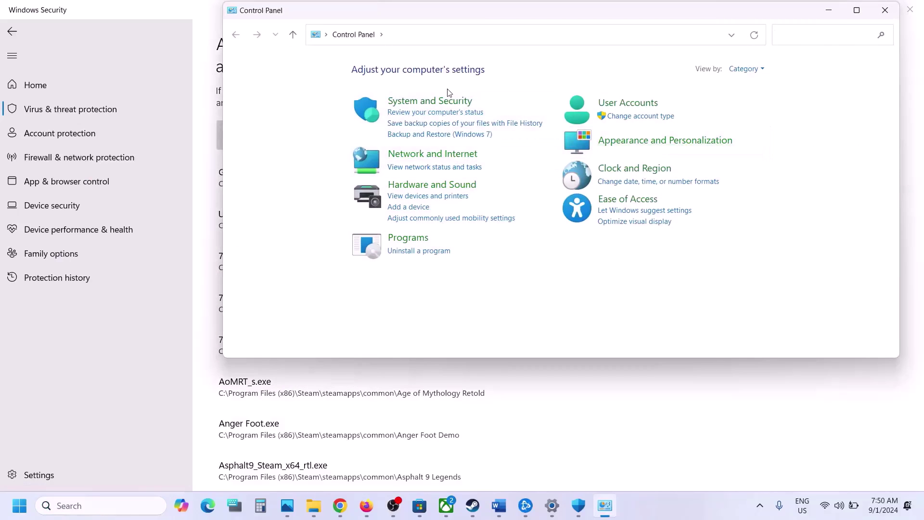
click(437, 103)
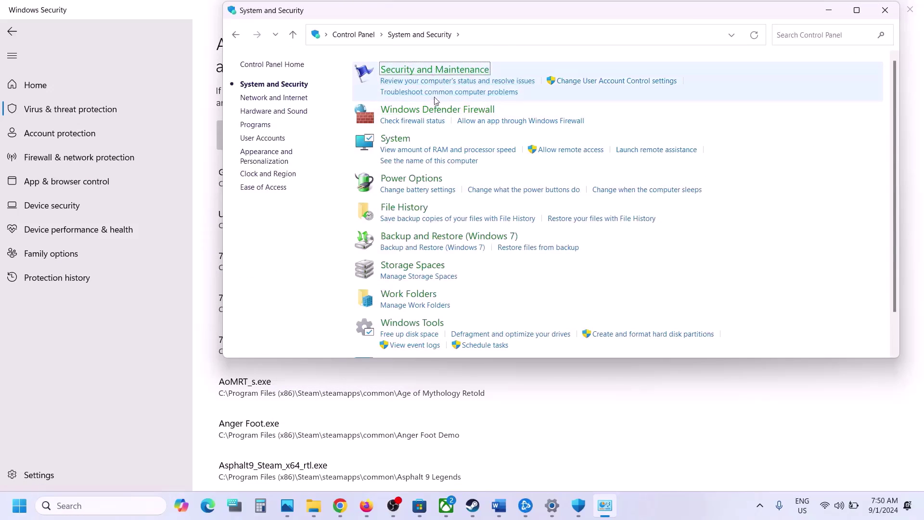
click(430, 109)
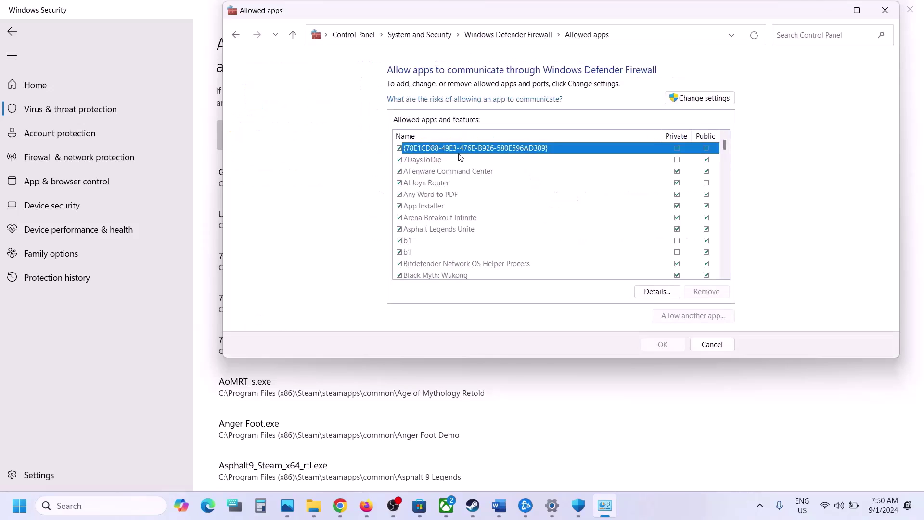
Step: Try to add the cod application from the Call of Duty HQ folder to the firewall's allowed apps
click(692, 98)
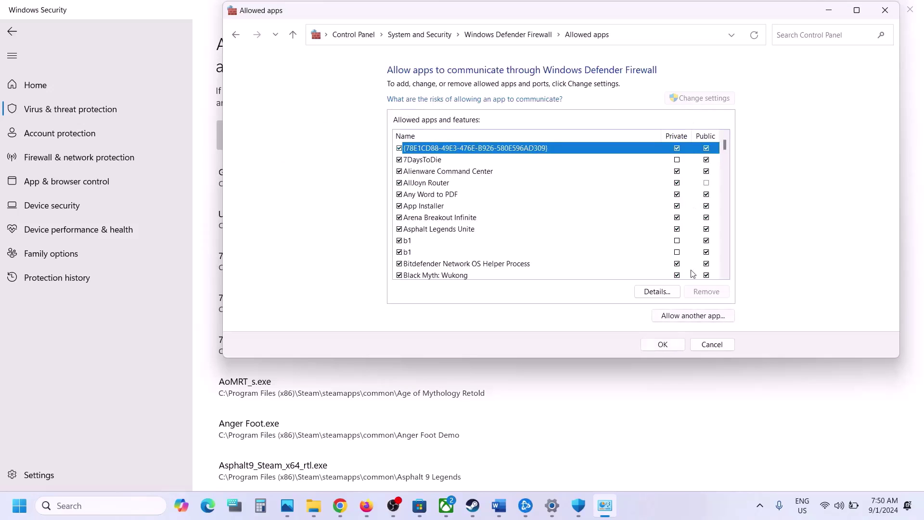
click(686, 315)
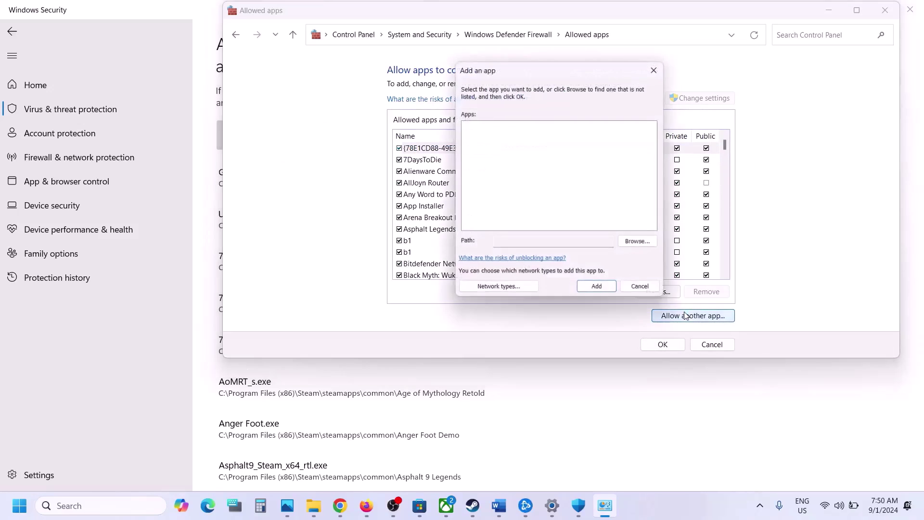
click(650, 245)
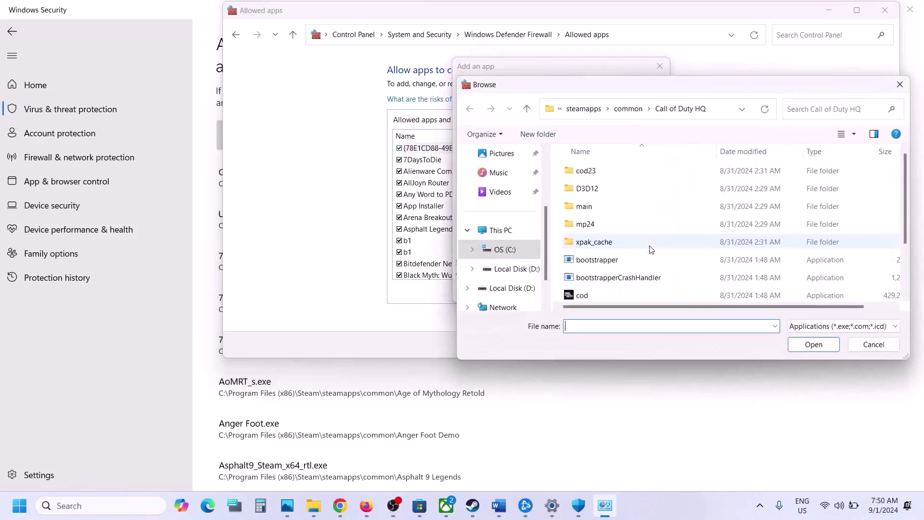
click(591, 296)
scroll(625, 279, down, 2)
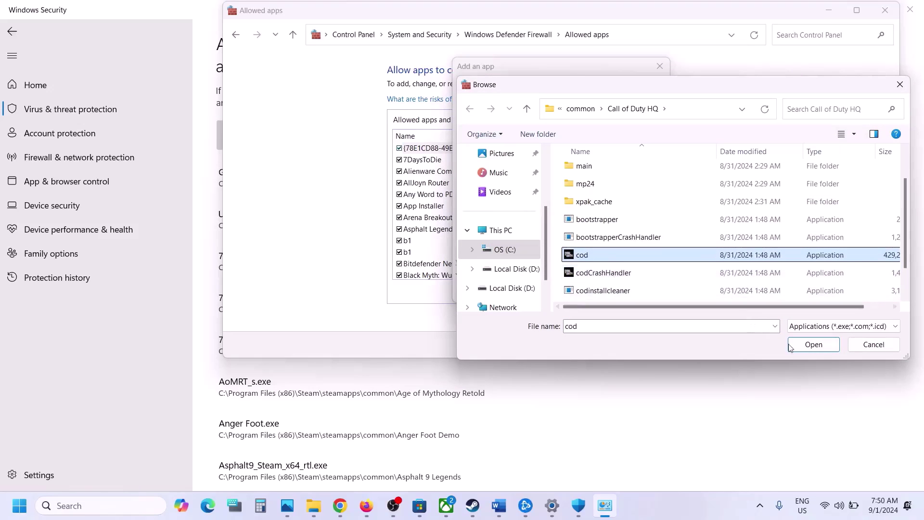
click(807, 348)
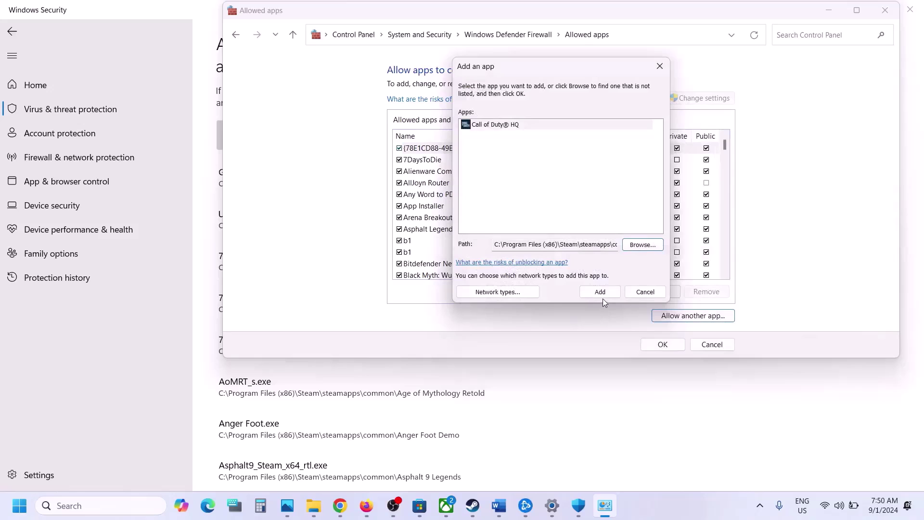
click(600, 293)
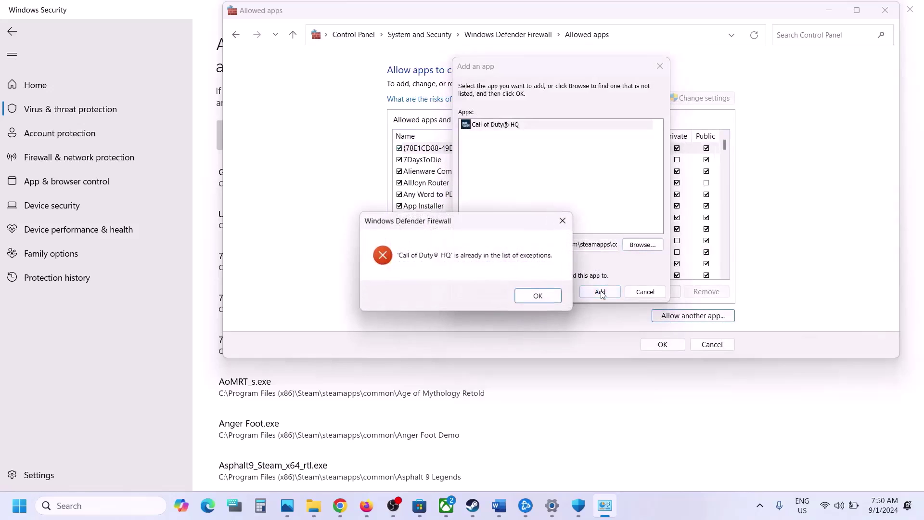
click(529, 299)
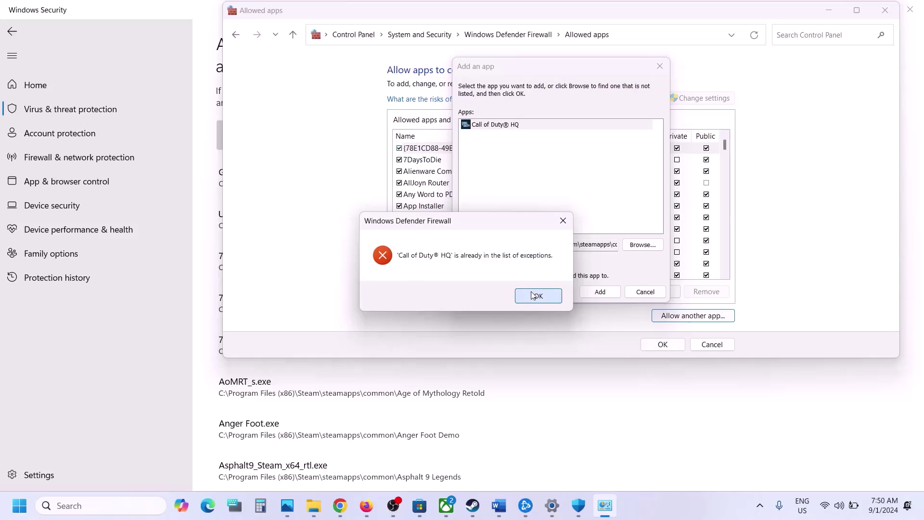
Step: Try to add the mp24-cod application from the mp24 folder to the firewall's allowed apps, leaving the add-app dialog at the end
click(643, 245)
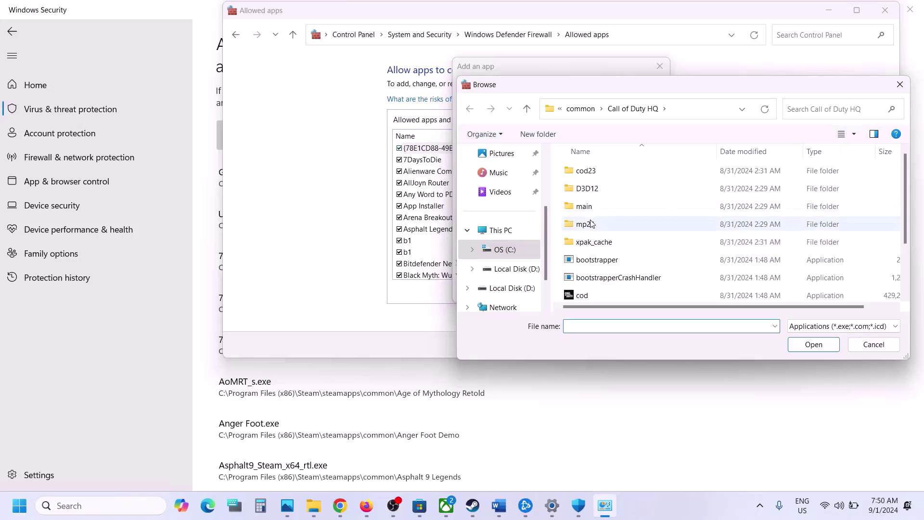
double_click(591, 223)
click(594, 241)
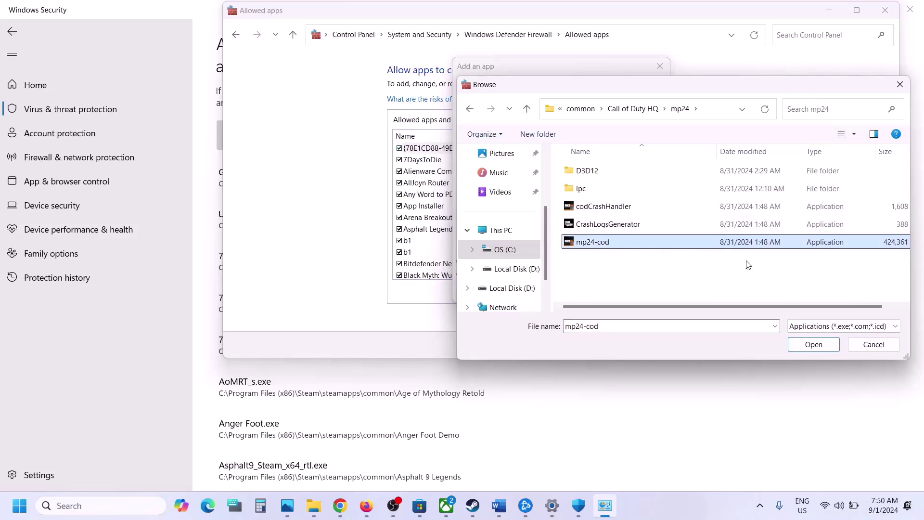
click(813, 344)
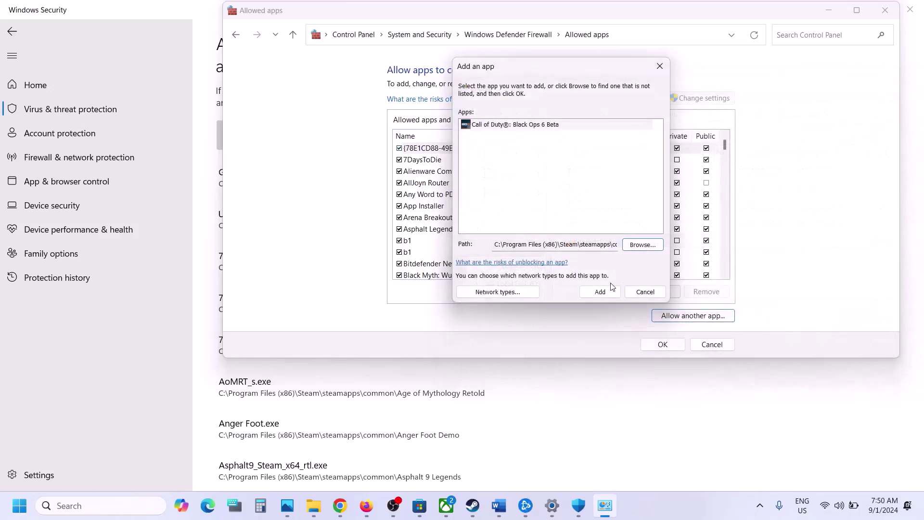
click(600, 291)
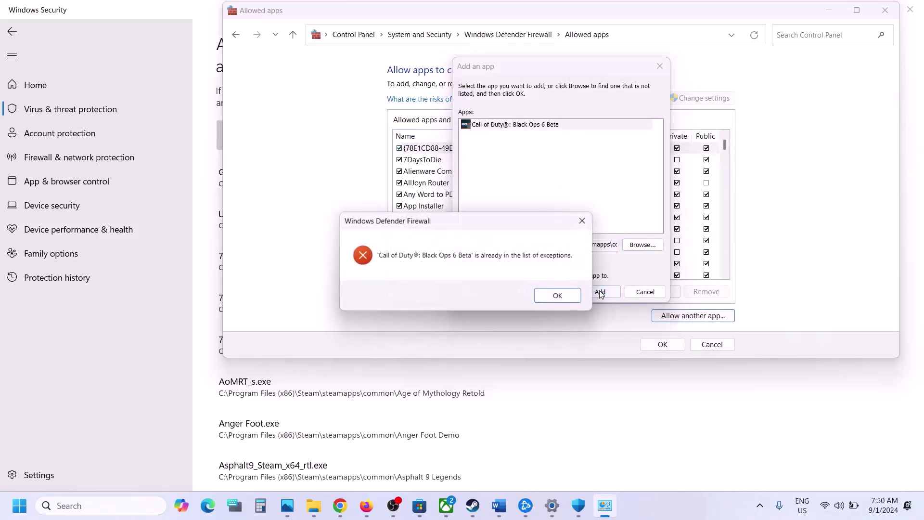
click(558, 295)
click(645, 291)
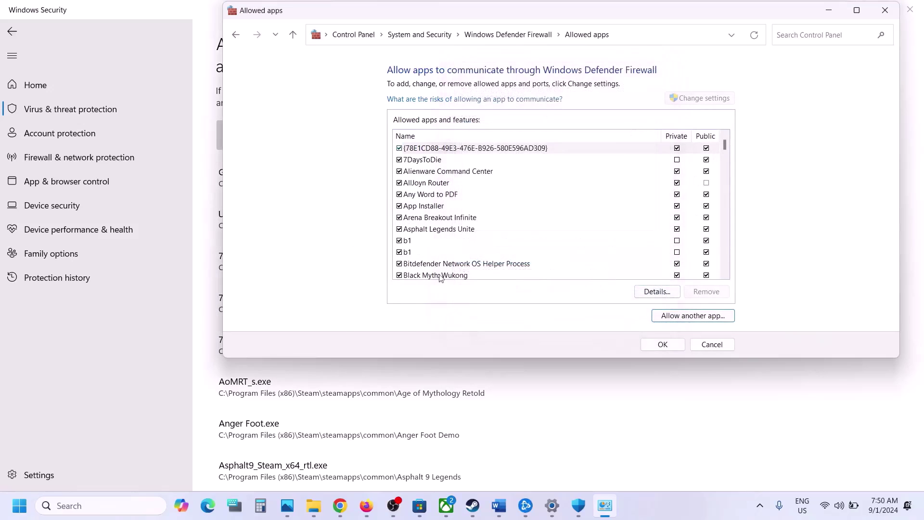
Step: Close the firewall and Windows Security windows and highlight the guide's Step 14 instruction on updating Windows
click(878, 11)
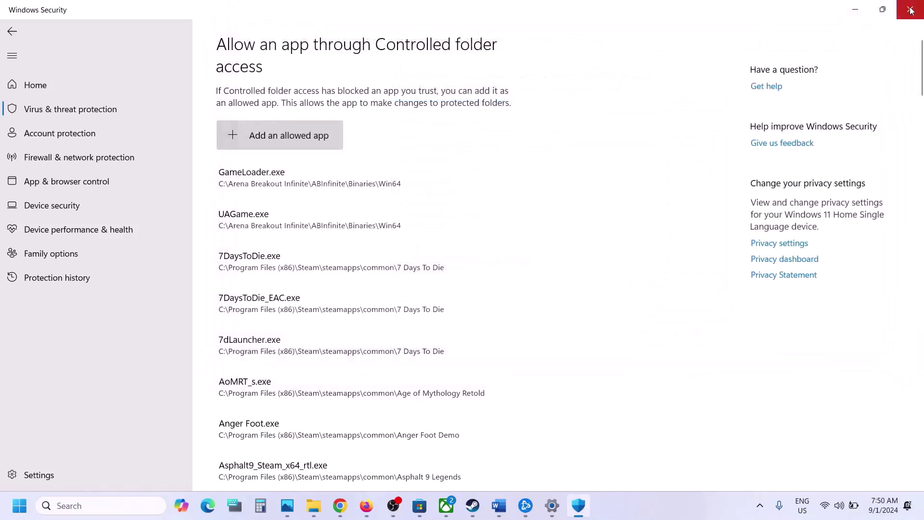
click(910, 10)
click(910, 10)
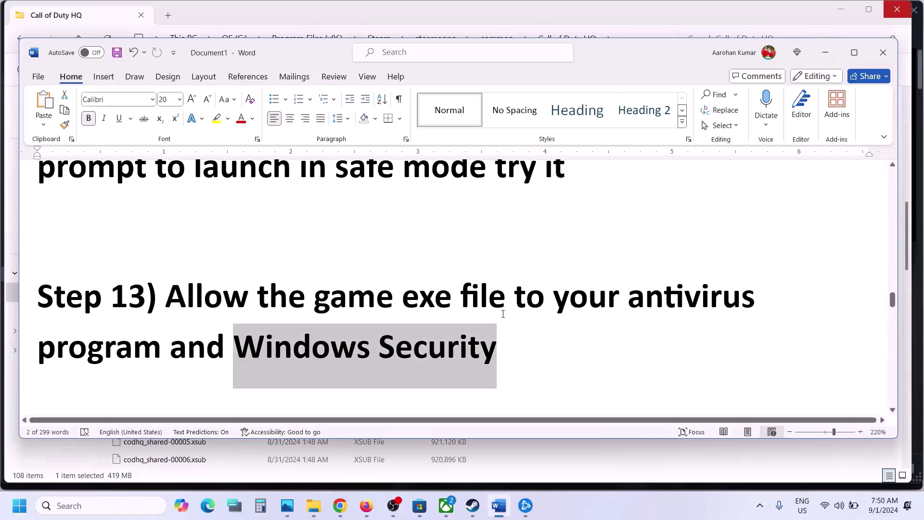
scroll(503, 313, down, 3)
scroll(502, 314, down, 1)
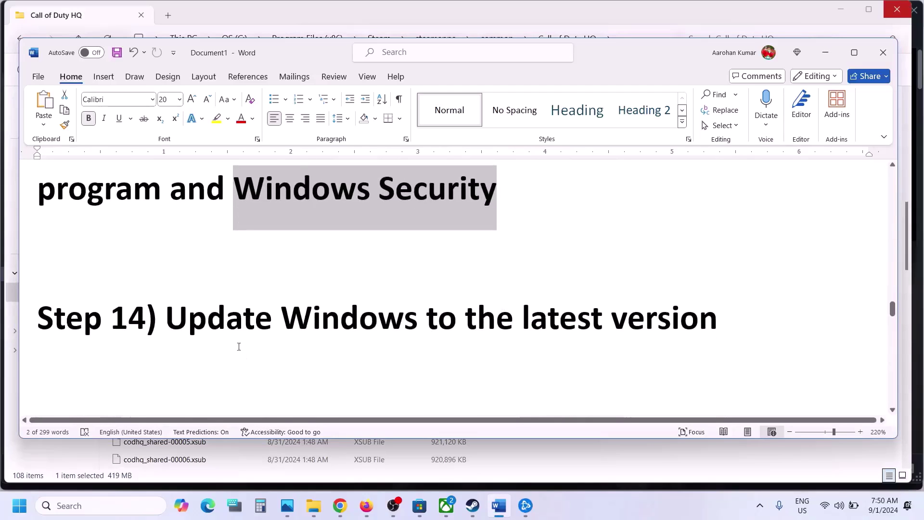
drag(228, 331, 643, 325)
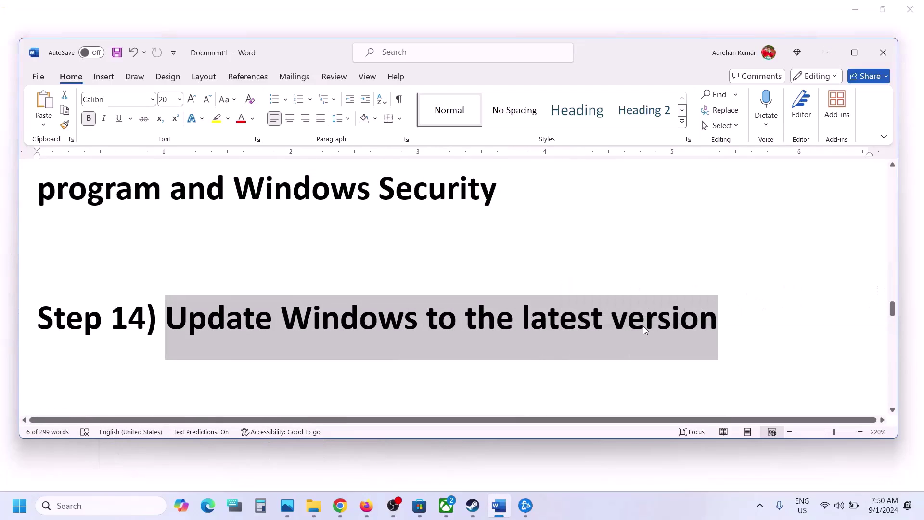
Step: Check for updates on the Windows Update page in Settings and bring up the power options containing Restart
click(643, 326)
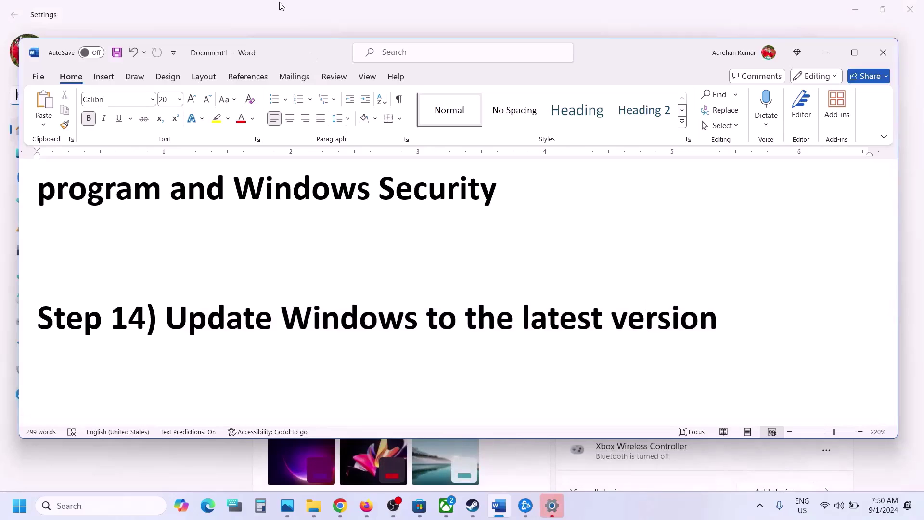
click(280, 12)
click(96, 394)
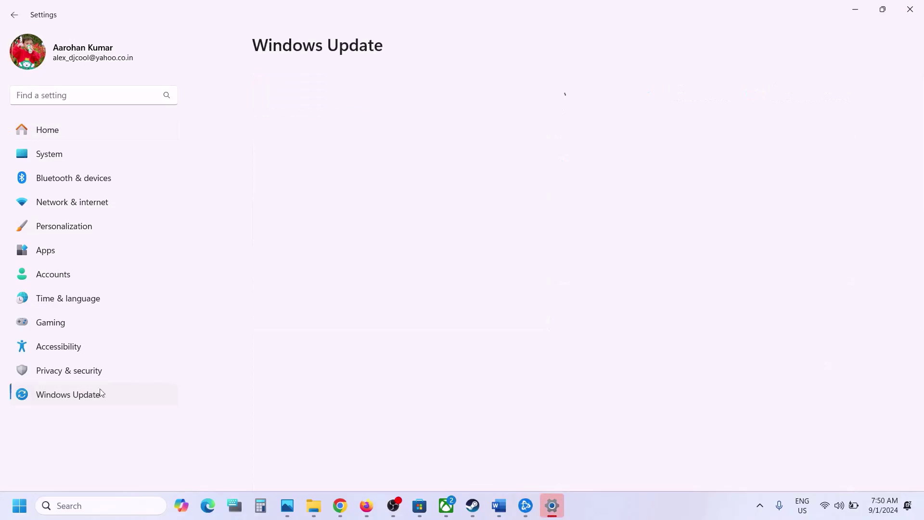
click(798, 103)
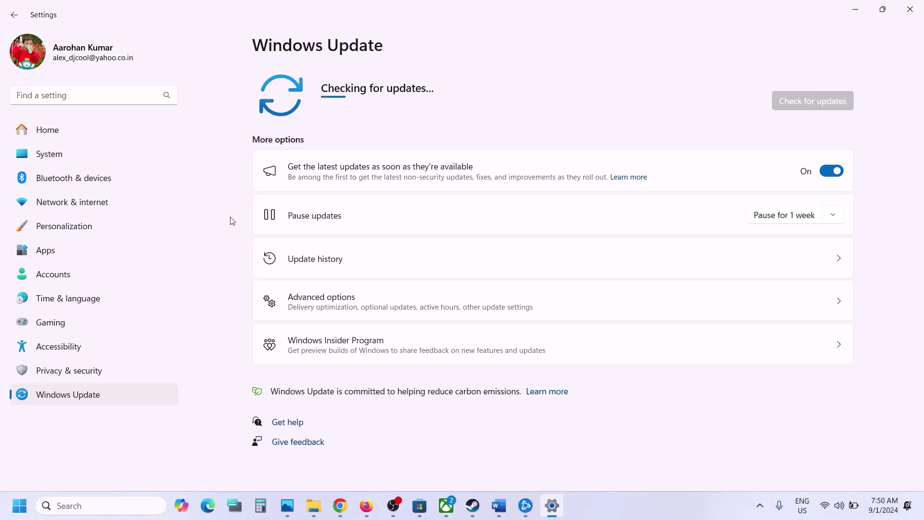
click(19, 506)
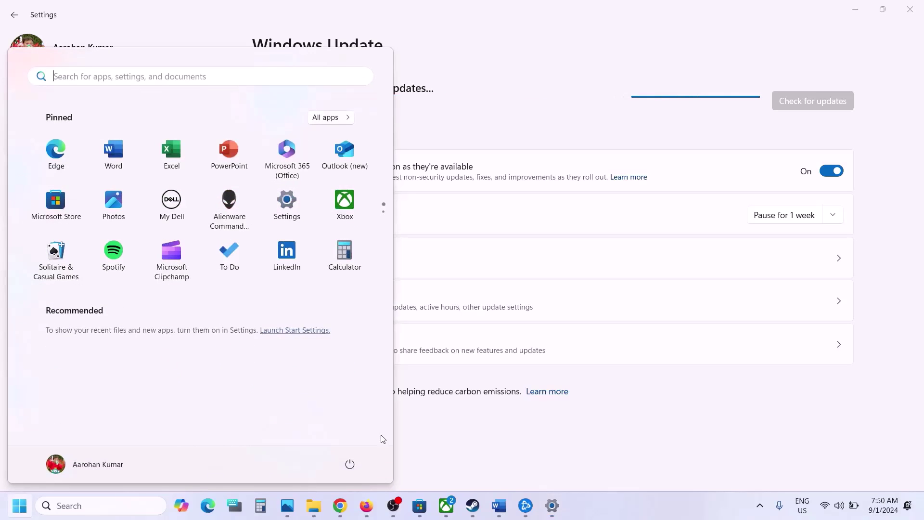
click(351, 465)
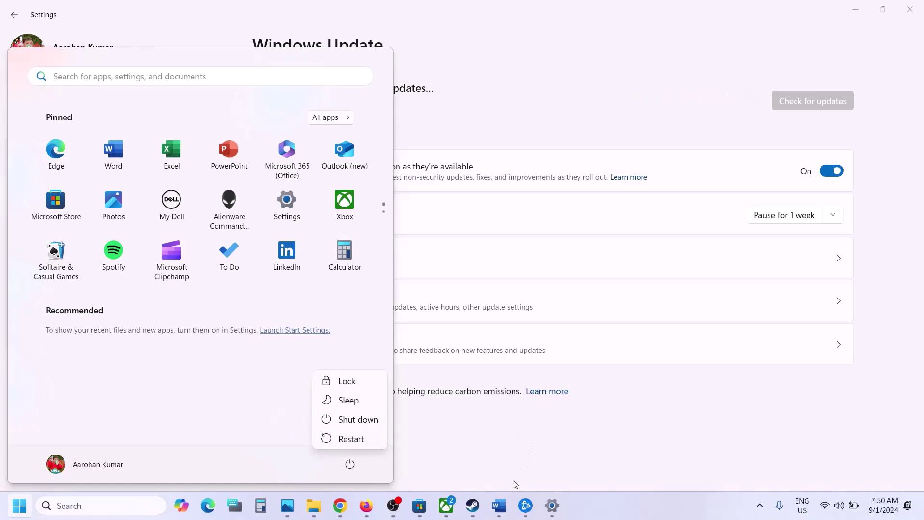
Step: Switch to the guide in Word and copy the Visual C++ download link under Step 15
click(501, 507)
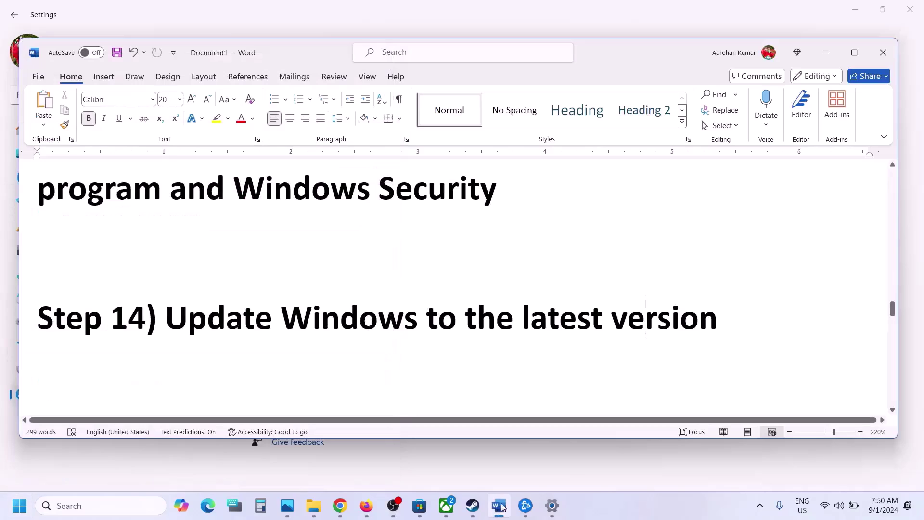
mouse_move(510, 507)
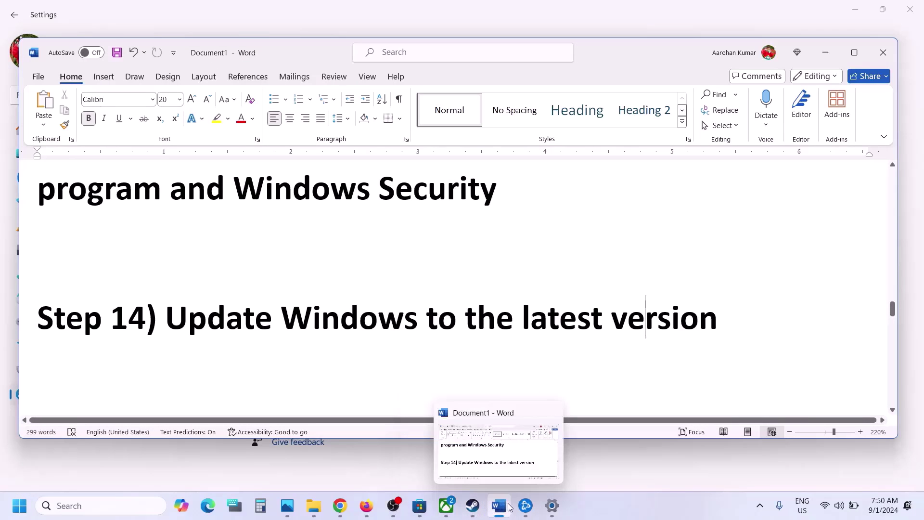
scroll(311, 300, down, 4)
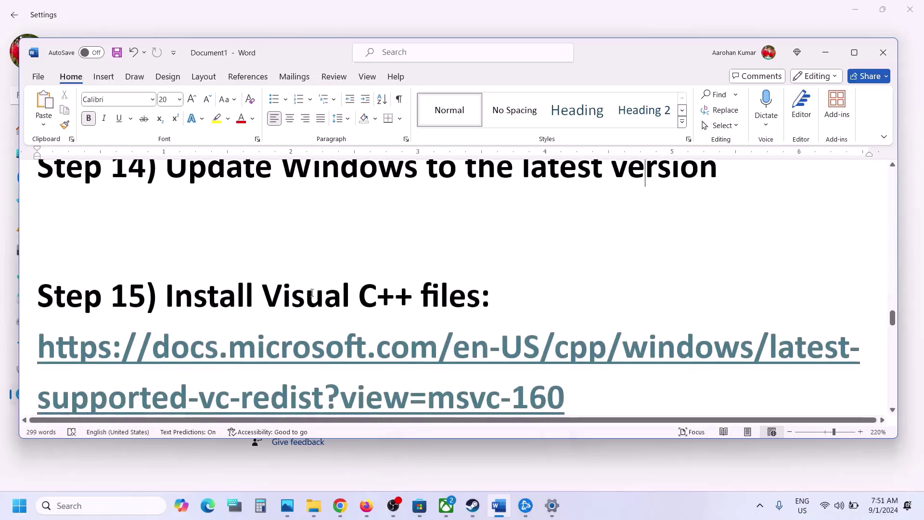
triple_click(575, 322)
key(ctrl+c)
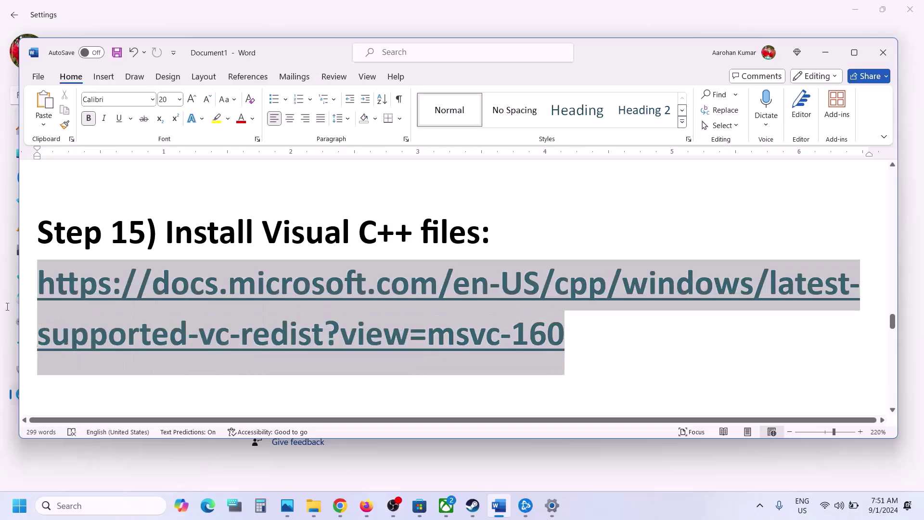
Step: Switch to Chrome and load the copied Visual C++ Redistributable link in a new tab
click(339, 505)
click(319, 12)
key(ctrl+v)
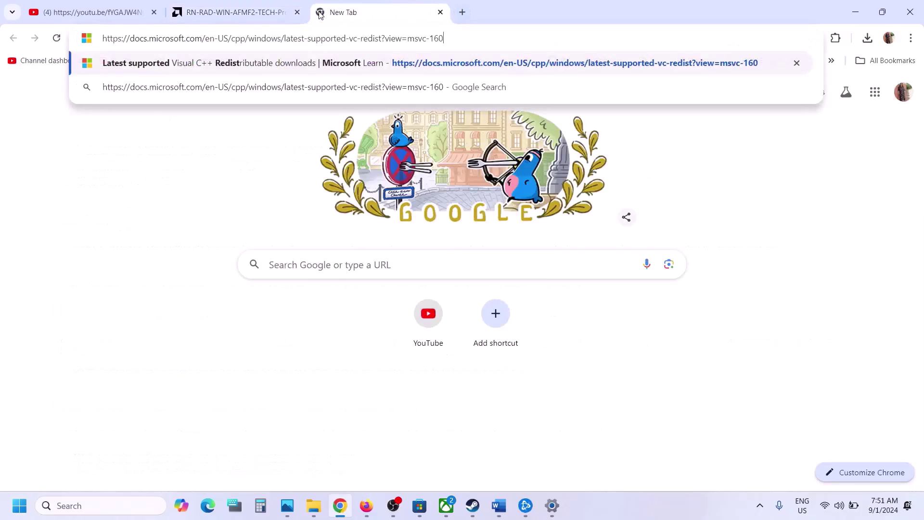
key(Return)
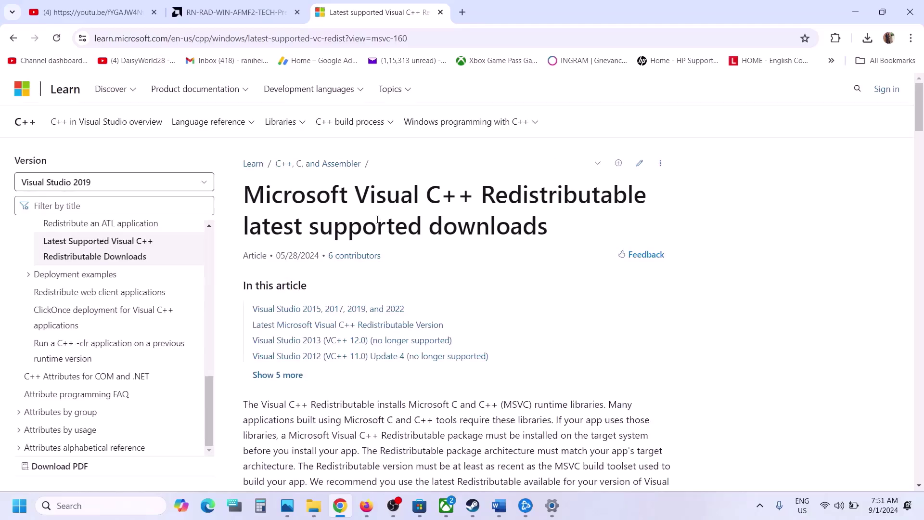
Step: Download the X86 Visual C++ Redistributable from the latest version table and run its setup
scroll(378, 222, down, 10)
scroll(335, 250, down, 3)
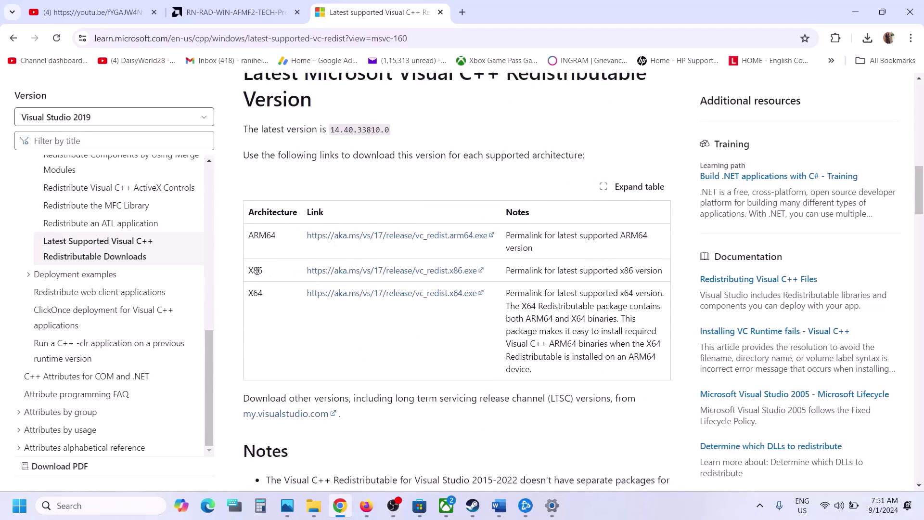
drag(254, 292, 254, 276)
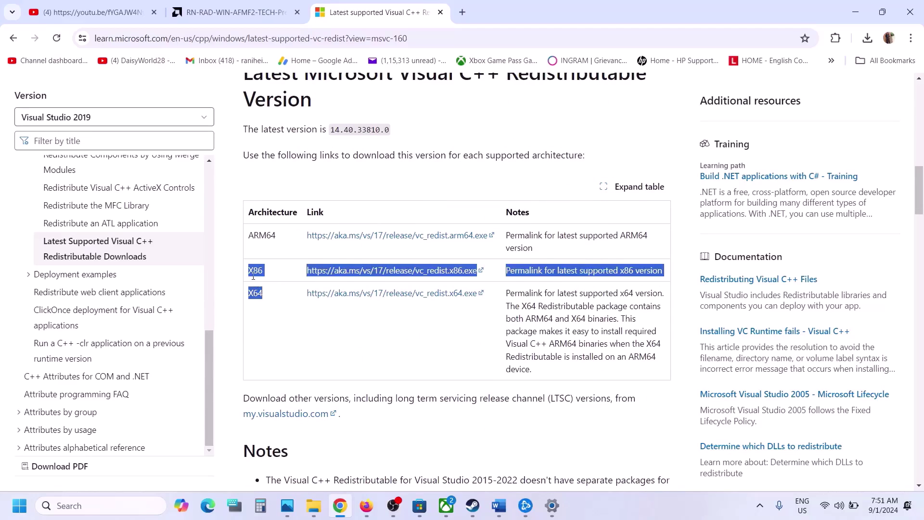
double_click(253, 272)
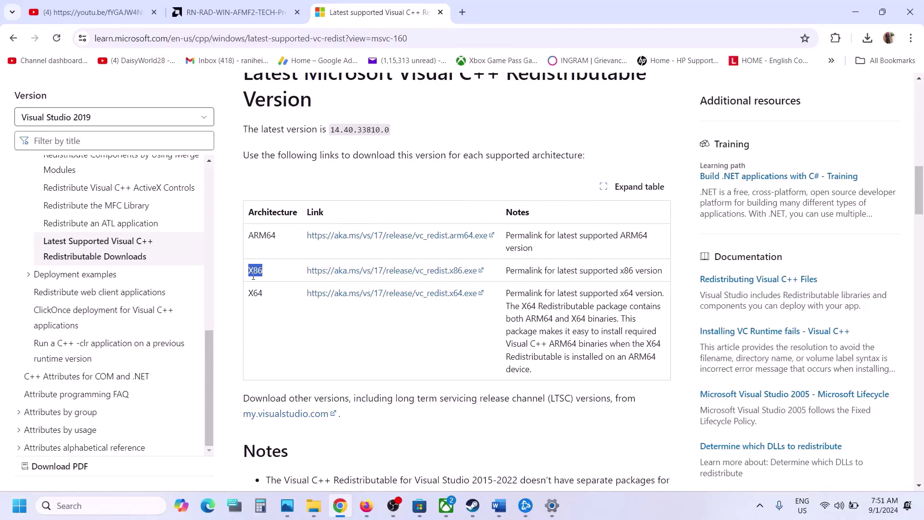
click(406, 272)
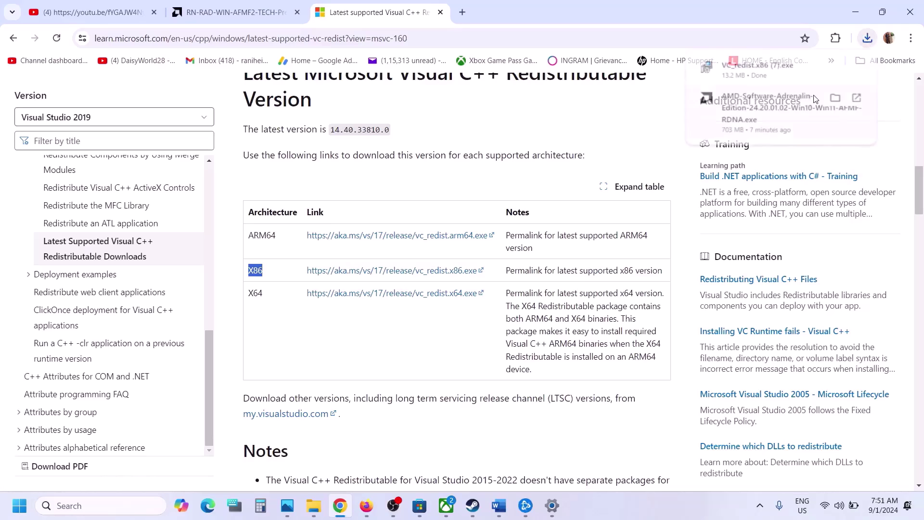
click(764, 74)
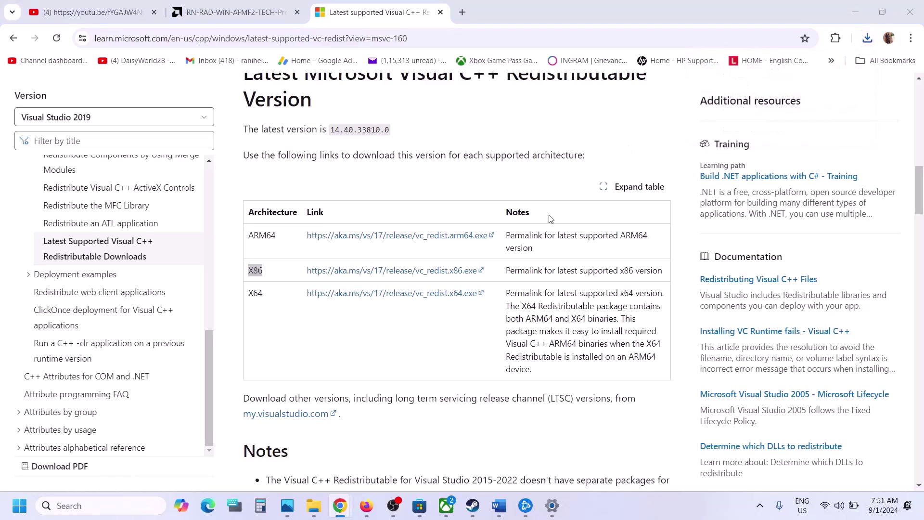
click(481, 321)
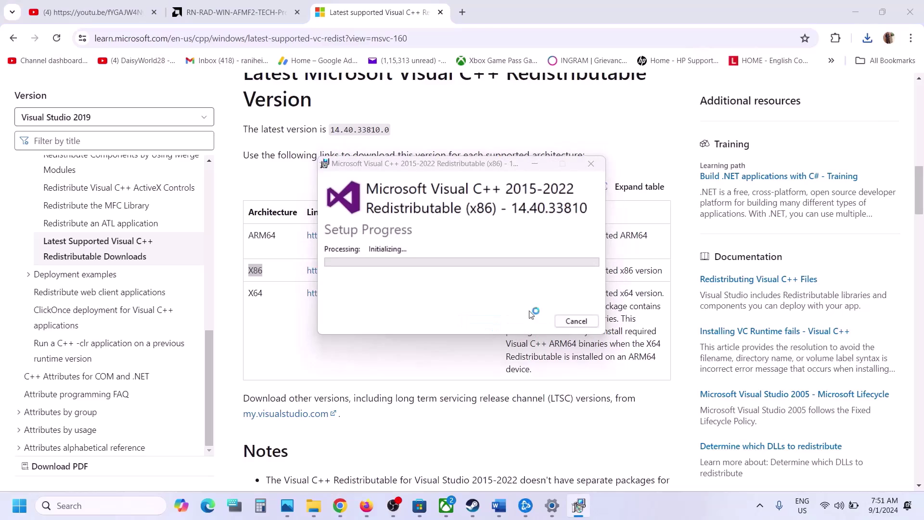
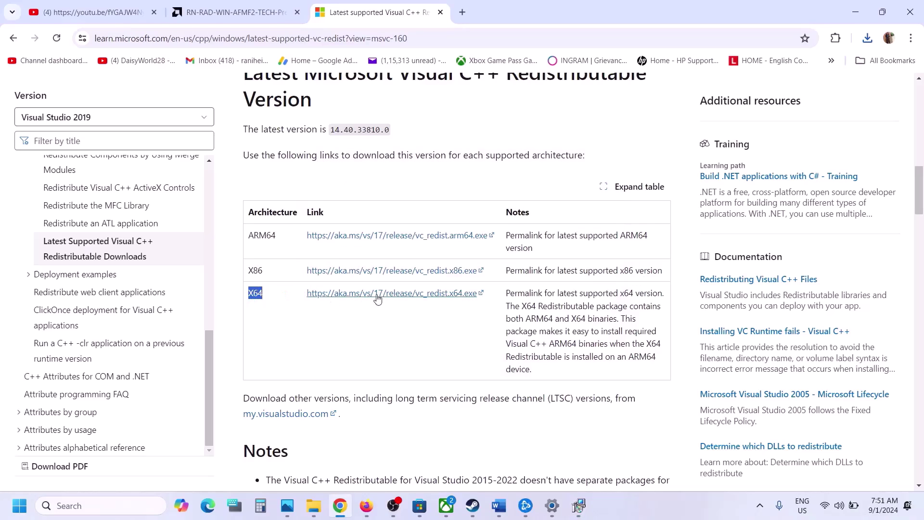
Step: Download the X64 Visual C++ Redistributable from the latest version table, run its setup and repair the installation
click(377, 296)
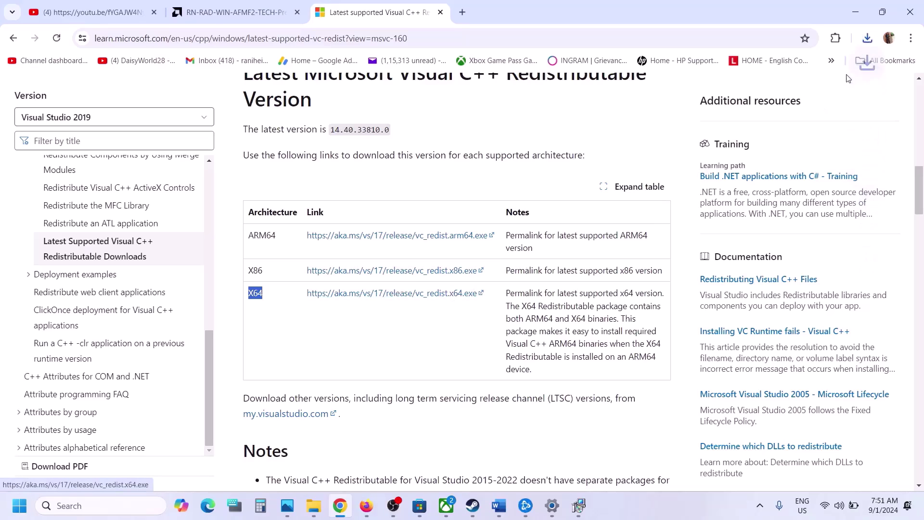
click(867, 37)
click(765, 96)
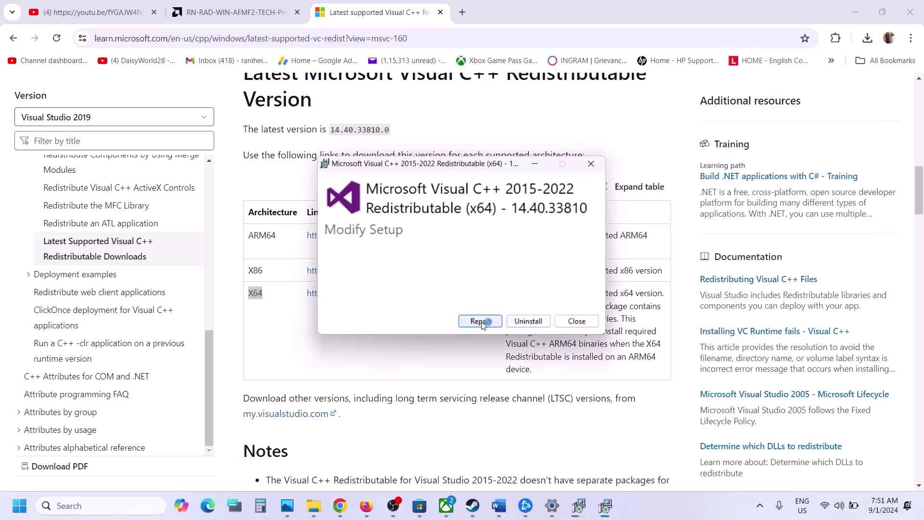
click(481, 321)
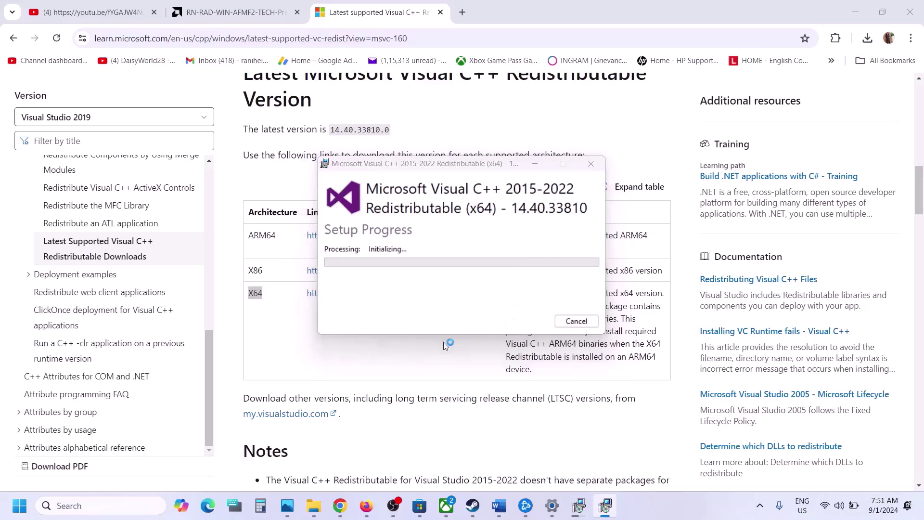
Step: Bring the x86 setup window forward, move it clear of the x64 one, and bring up the power options containing Restart
click(573, 506)
drag(496, 172, 247, 220)
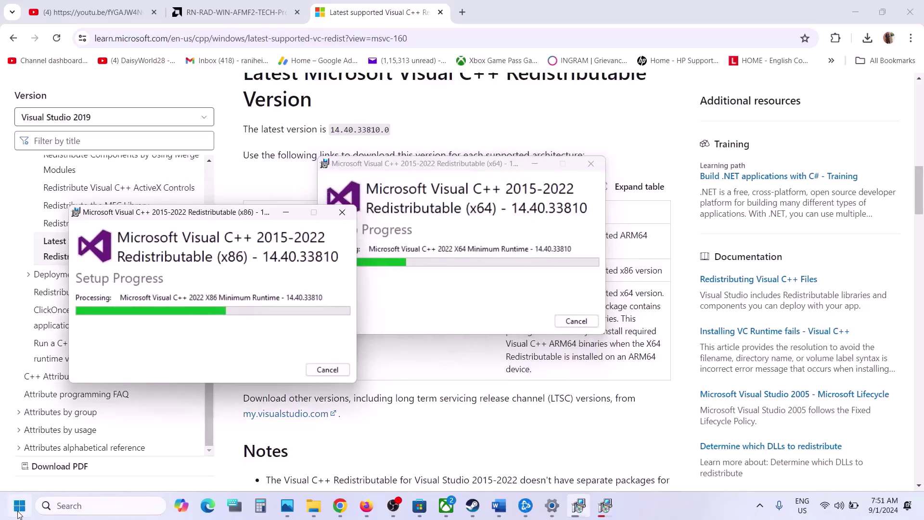
click(19, 506)
click(349, 463)
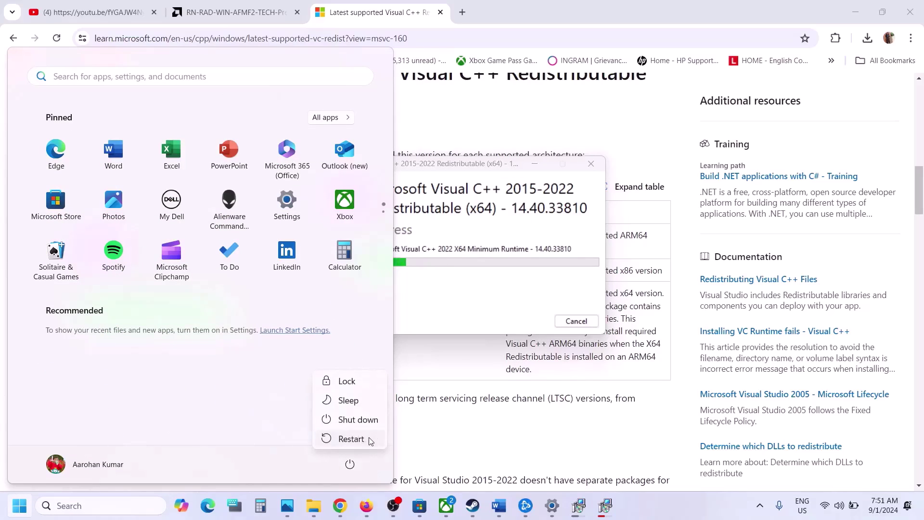
Step: Switch to the guide in Word, maximize it and review Step 16 from disconnecting monitors and peripherals through disabling Steam Overlay
click(473, 505)
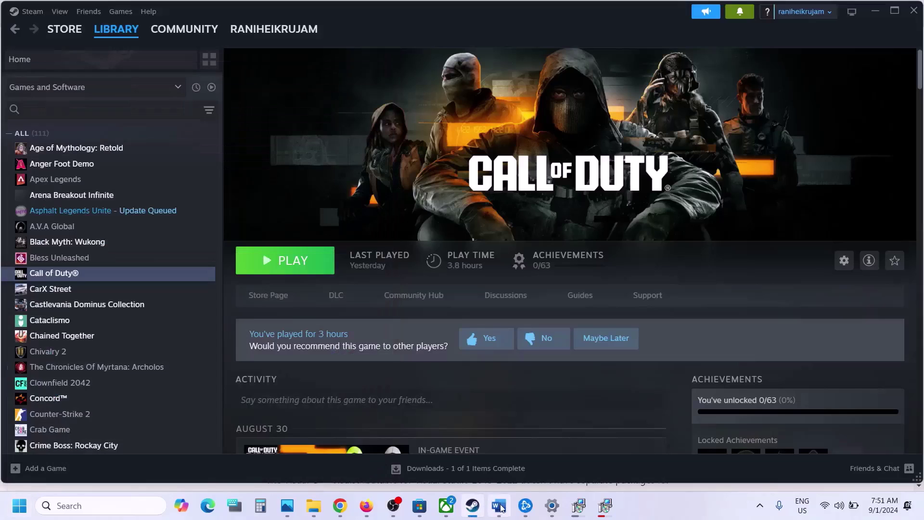
click(499, 505)
scroll(363, 327, down, 5)
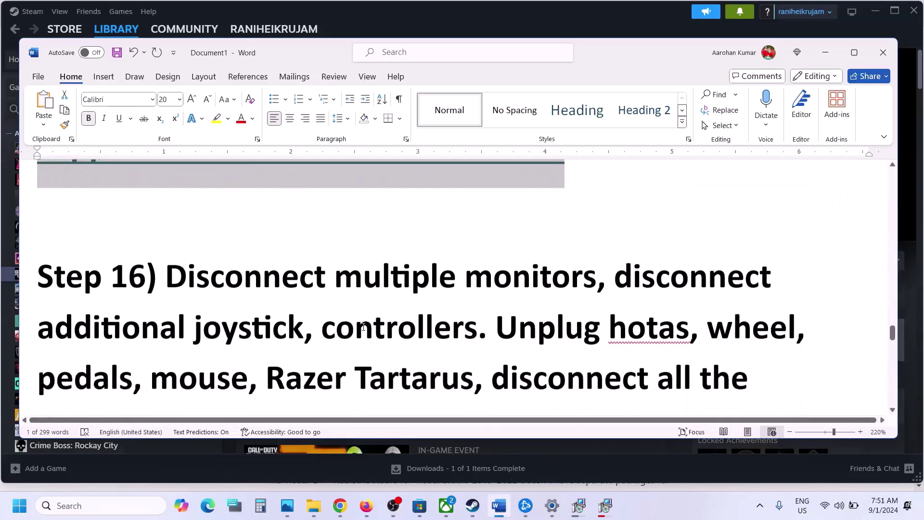
drag(179, 246, 529, 262)
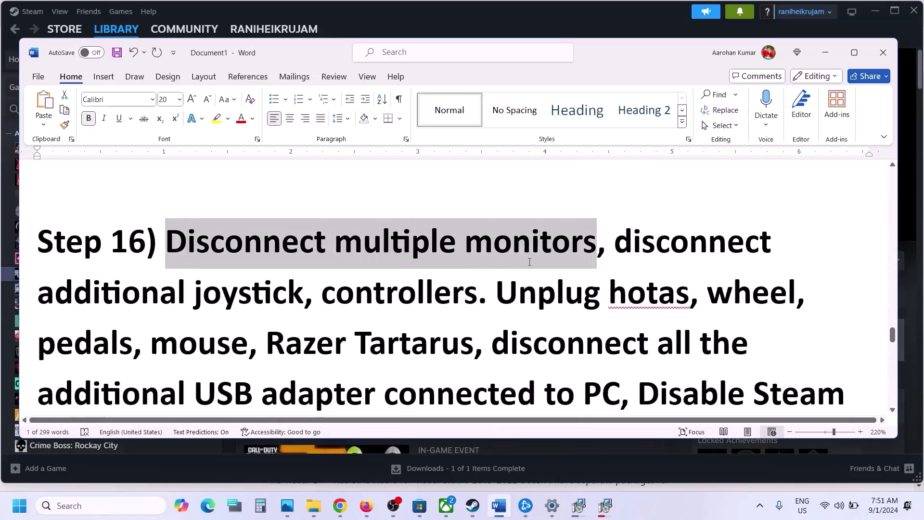
right_click(624, 286)
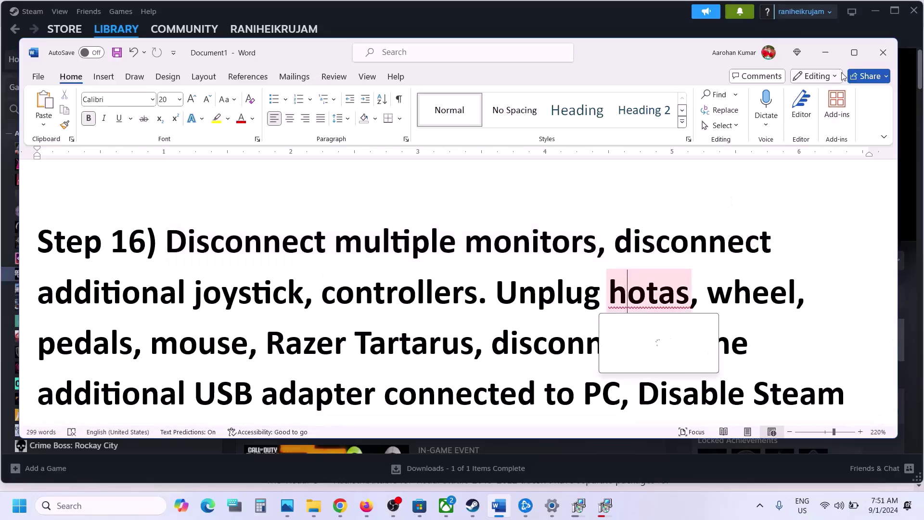
click(854, 52)
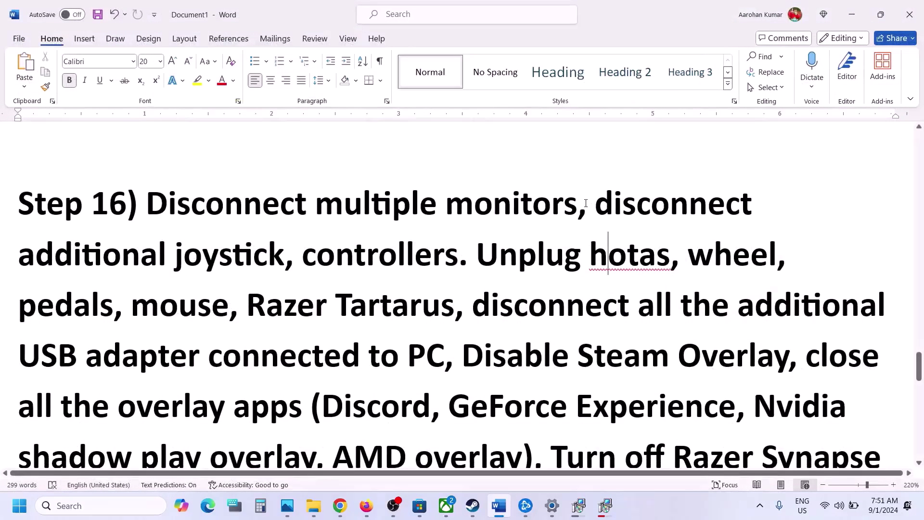
drag(586, 202, 553, 295)
drag(516, 305, 443, 369)
click(464, 370)
scroll(465, 369, down, 3)
drag(461, 290, 789, 290)
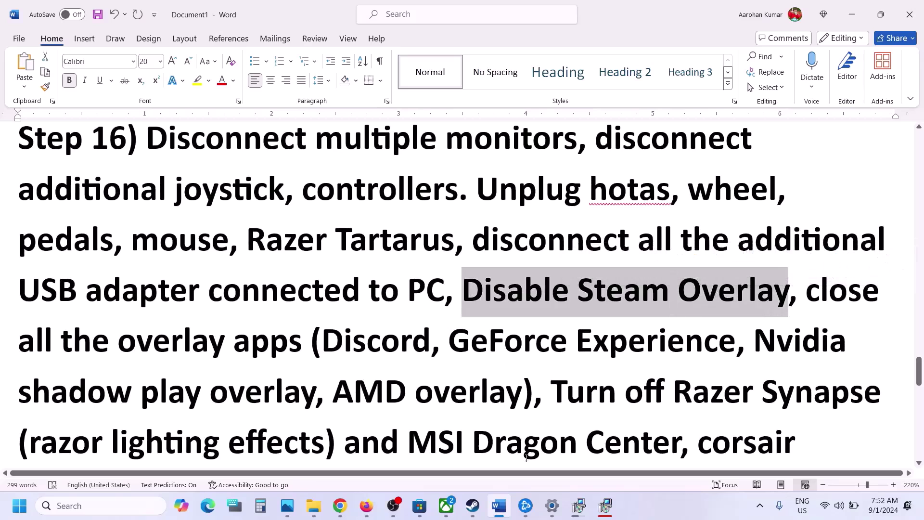
Step: Switch to Steam and check the Steam Overlay setting in the general properties of Call of Duty, closing them again
click(472, 505)
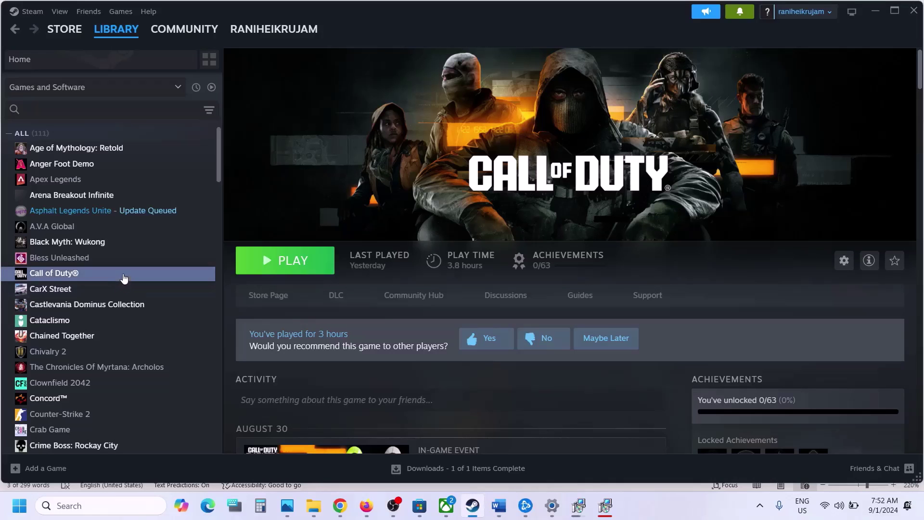
right_click(124, 275)
click(163, 366)
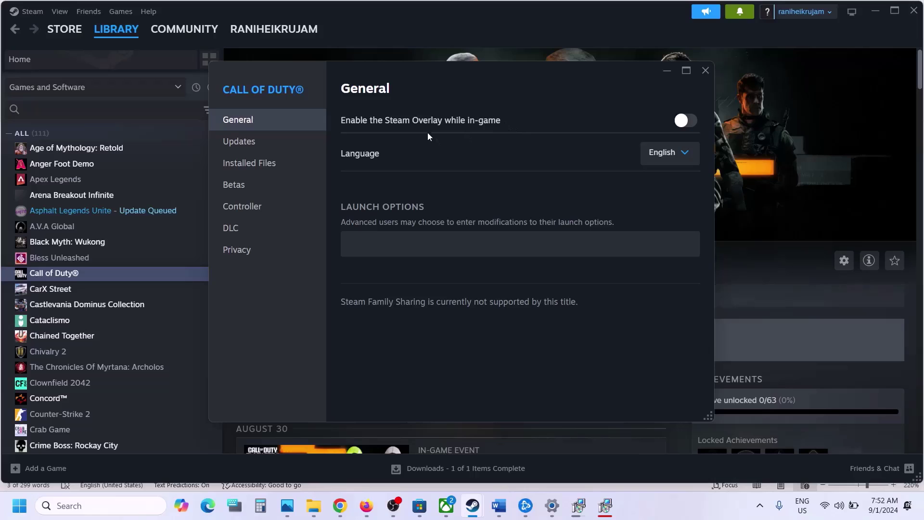
click(710, 69)
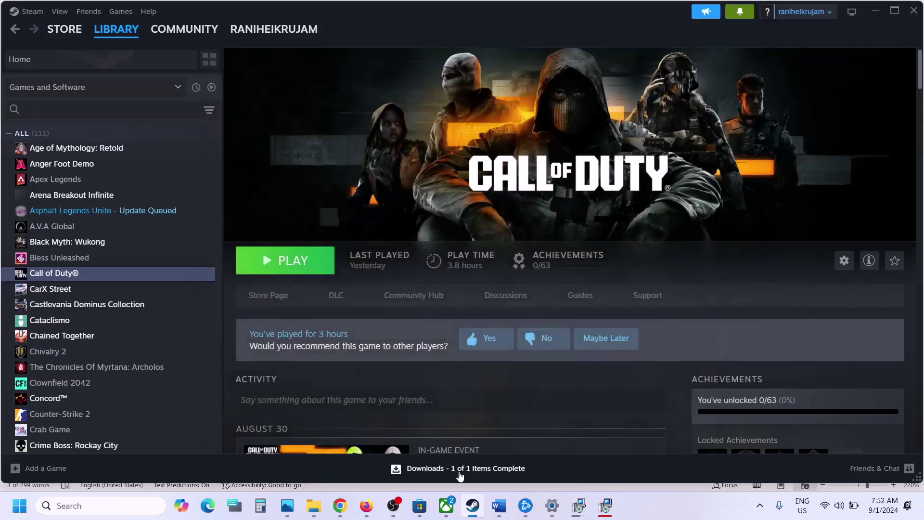
Step: Return to the guide in Word and review the rest of Step 16, from the overlay apps to the undervolt, and the Step 17 heading
click(495, 506)
scroll(278, 261, down, 2)
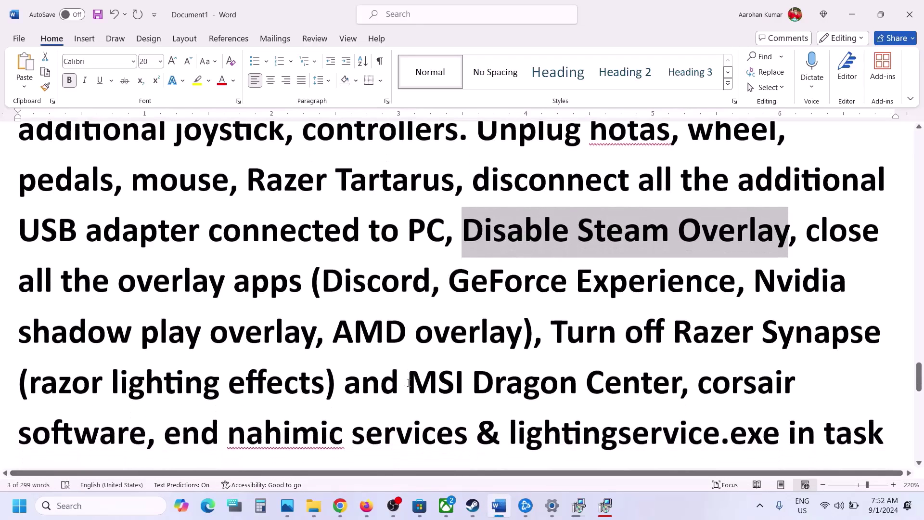
mouse_move(171, 273)
mouse_down()
mouse_move(670, 285)
mouse_move(172, 290)
mouse_up()
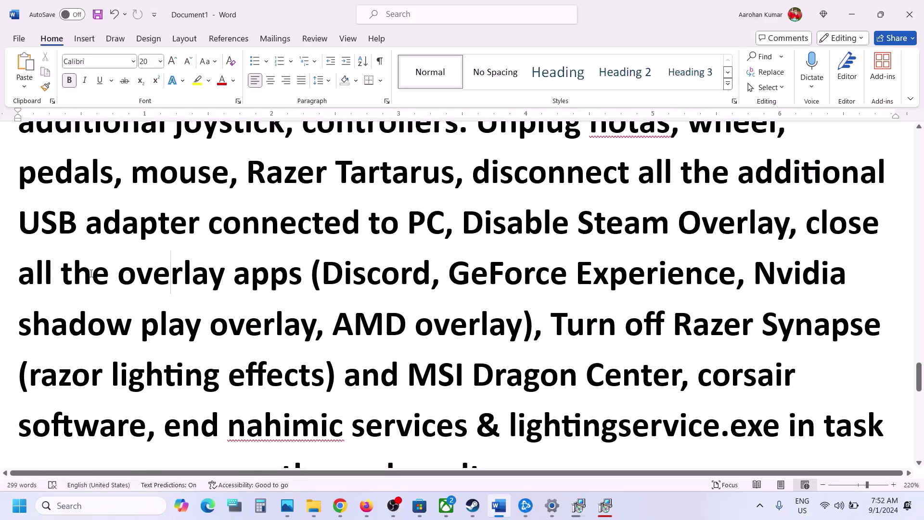
drag(91, 273, 285, 271)
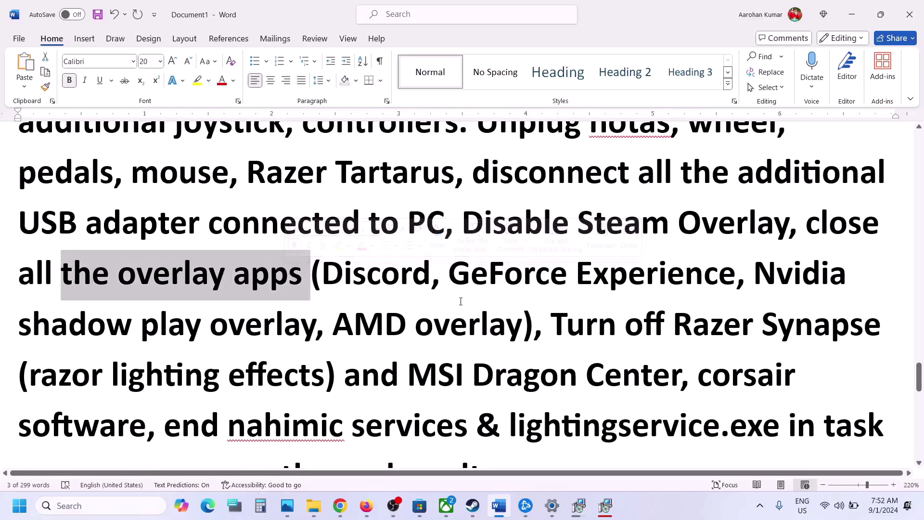
scroll(434, 221, down, 3)
scroll(584, 172, up, 1)
scroll(583, 173, up, 1)
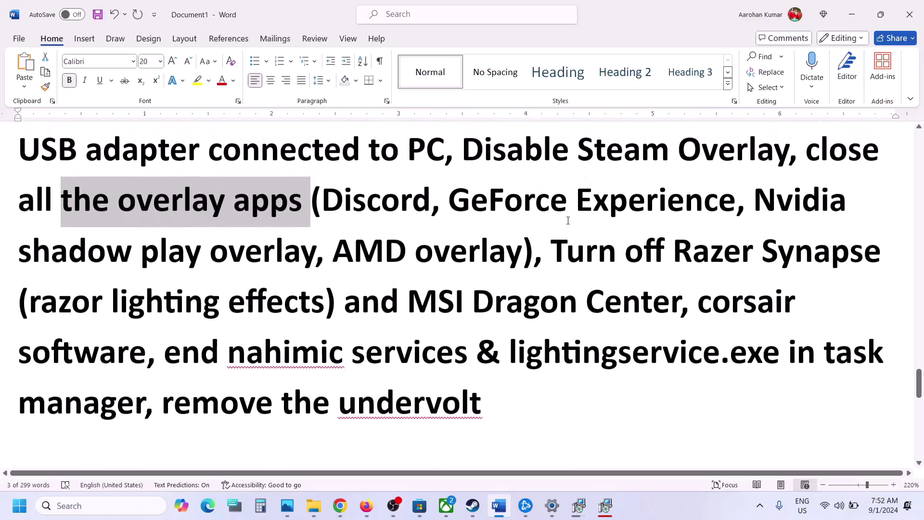
drag(552, 251, 481, 403)
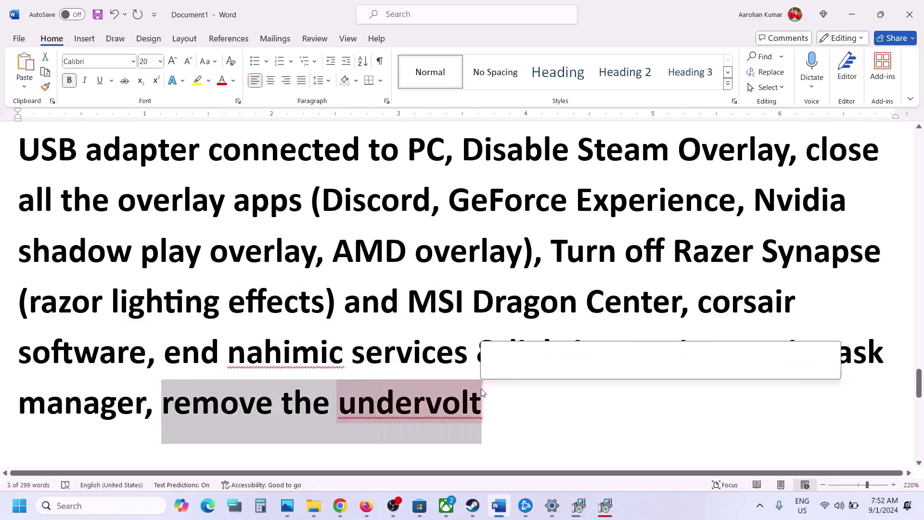
click(303, 311)
scroll(301, 308, down, 3)
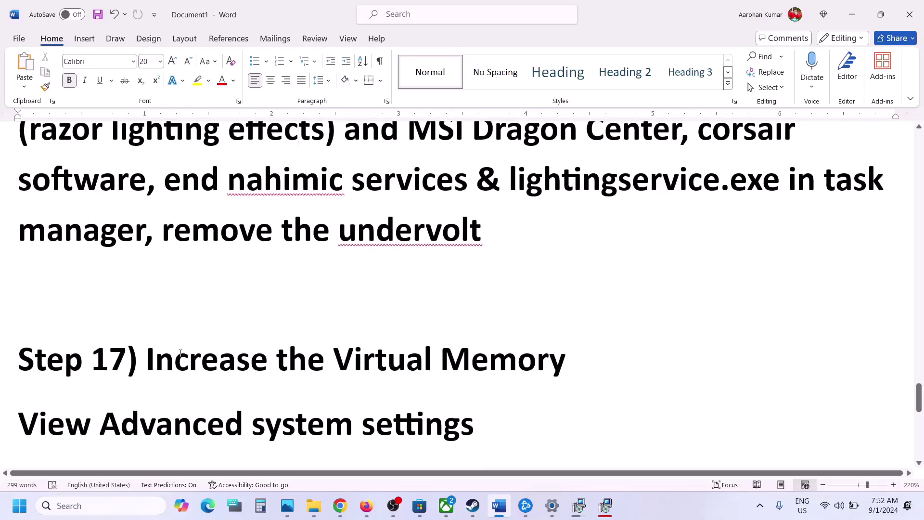
drag(175, 357, 568, 359)
click(632, 508)
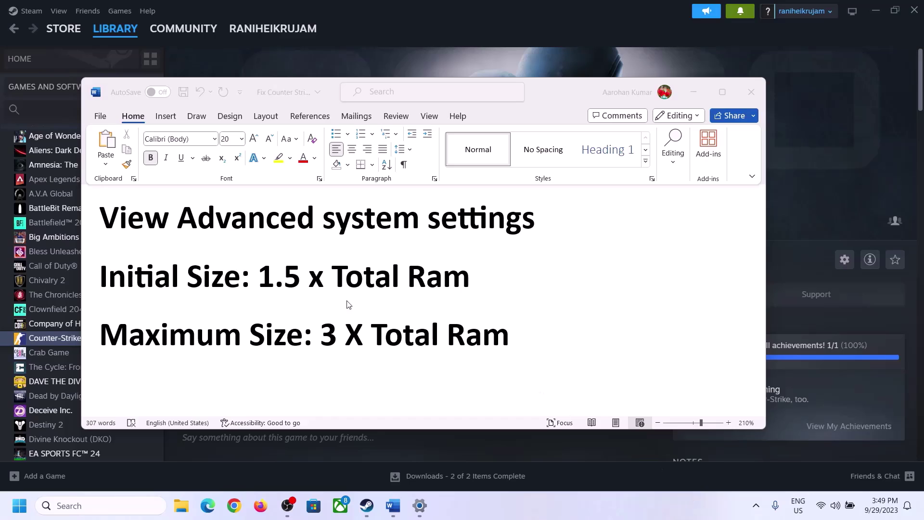
Step: Copy "View Advanced system settings" from the guide, search Windows for it and open the matching Control panel result
click(111, 223)
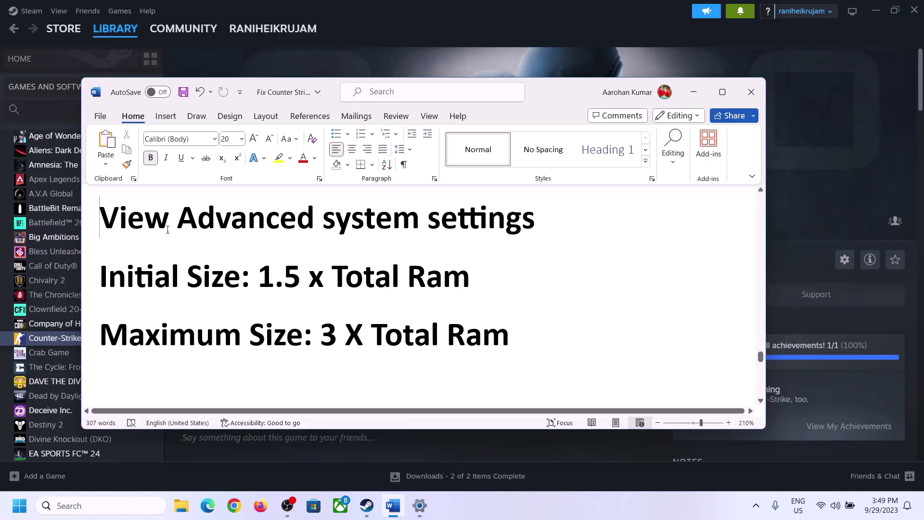
drag(167, 229, 516, 227)
key(ctrl+c)
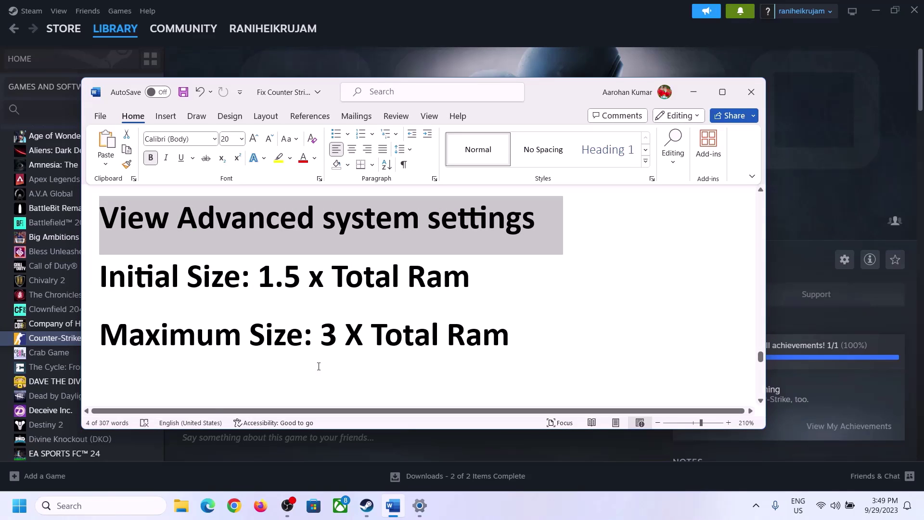
click(109, 504)
key(ctrl+v)
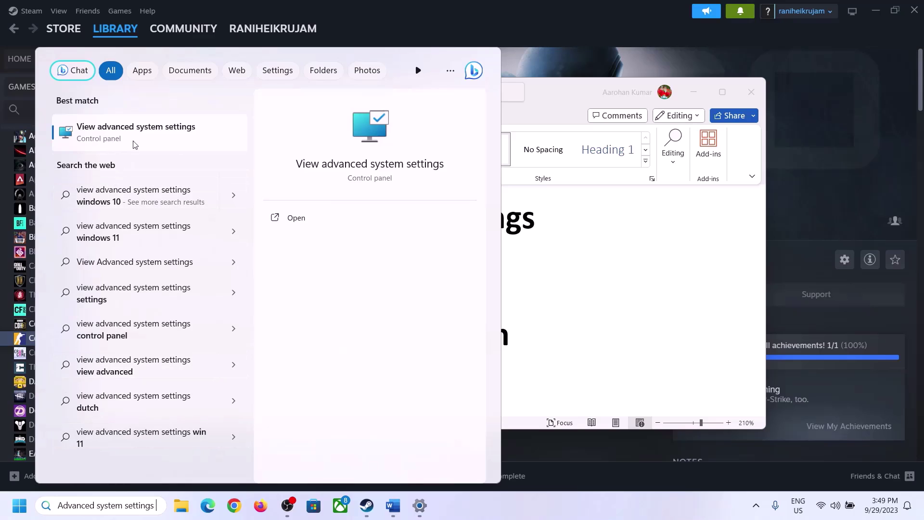
click(131, 140)
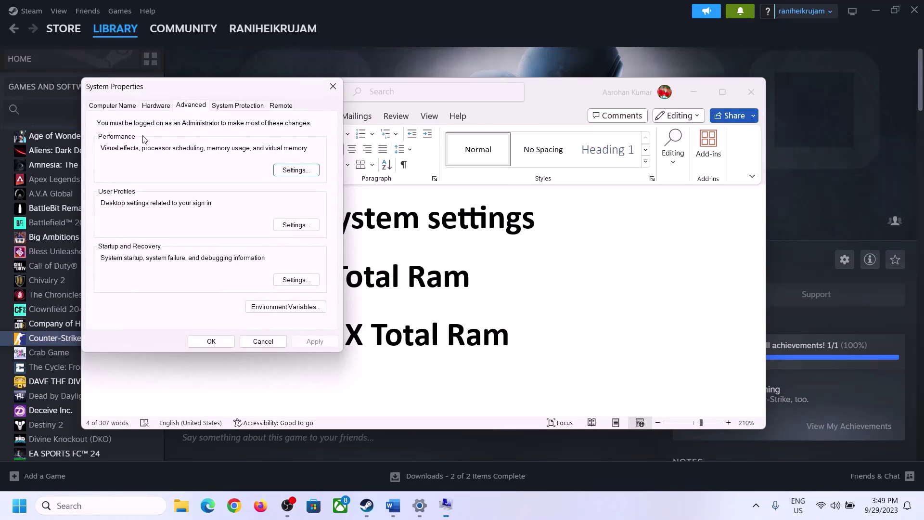
Step: Move the System Properties window aside and open the Virtual Memory settings from the advanced performance options
drag(189, 93, 409, 162)
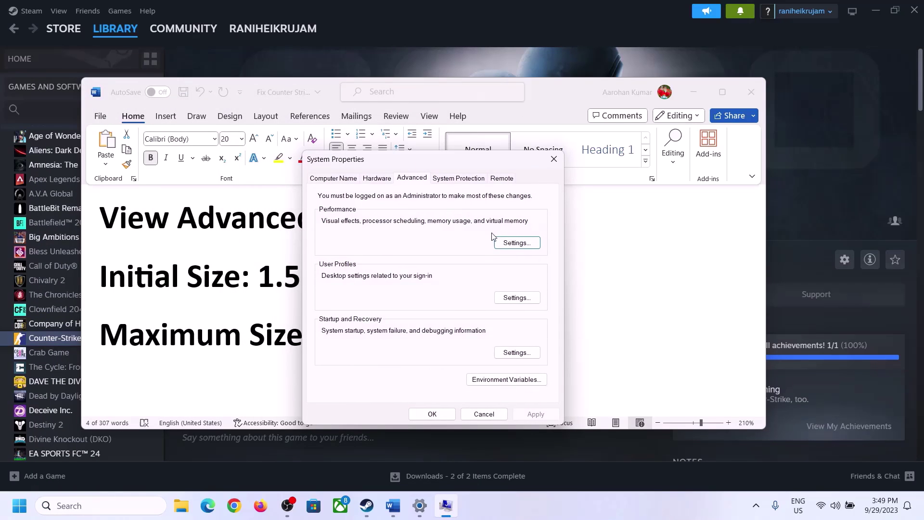
click(519, 245)
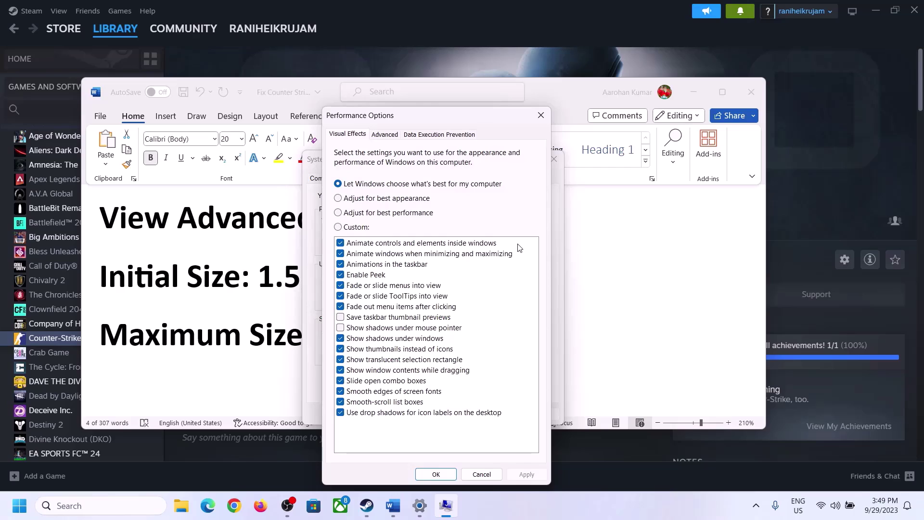
click(385, 134)
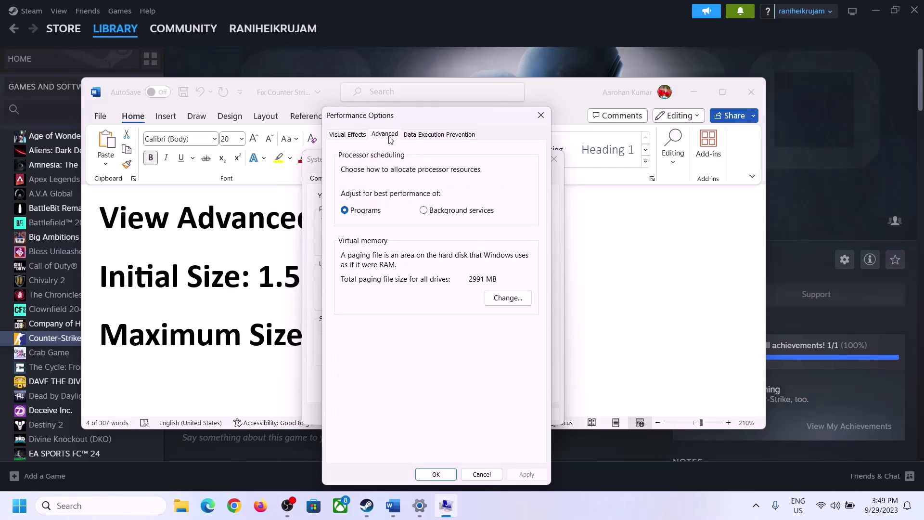
click(508, 298)
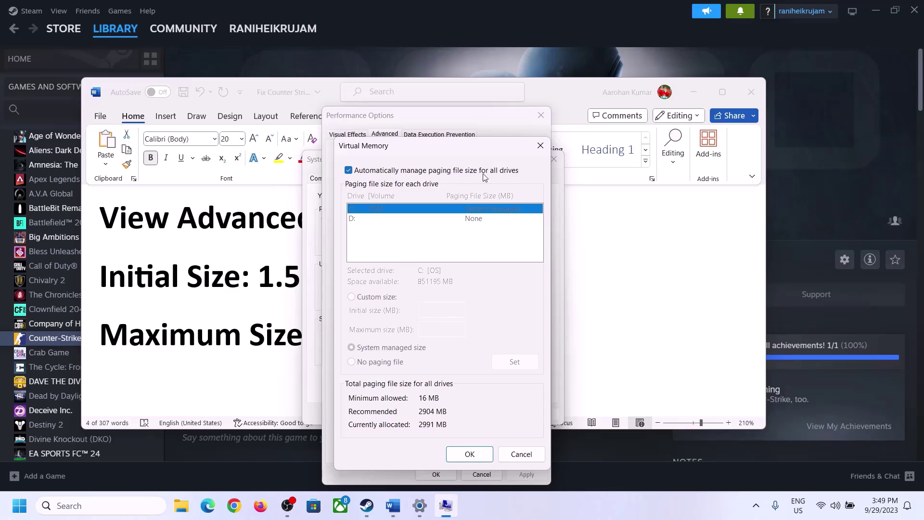
Step: Turn off automatic paging file management for all drives and choose a custom size for drive C
click(349, 170)
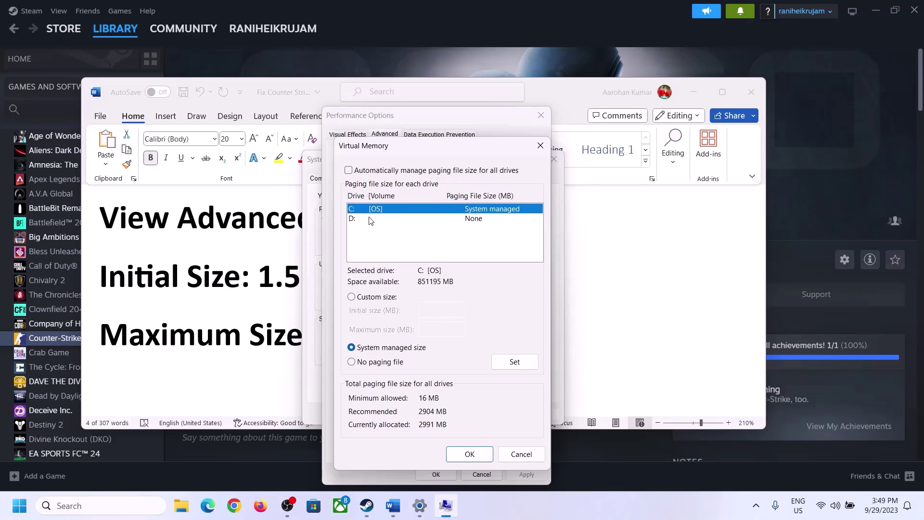
click(366, 208)
click(351, 297)
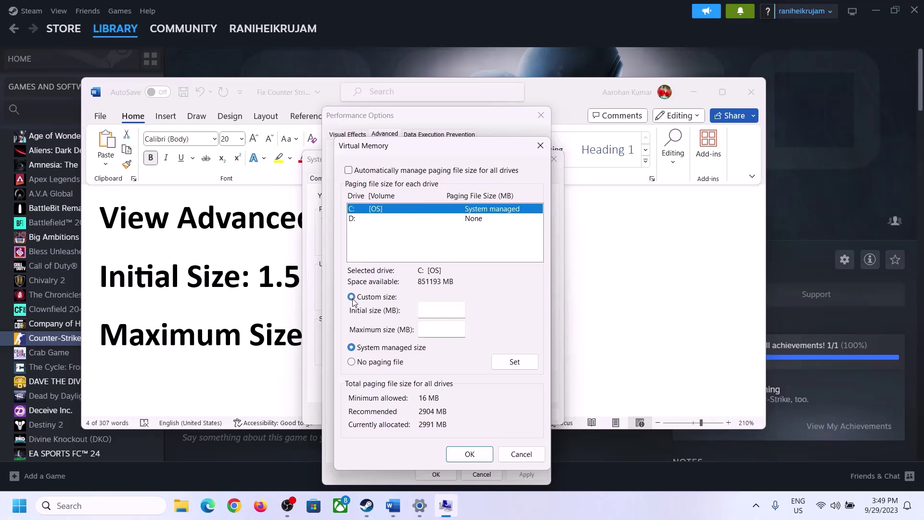
click(441, 311)
Step: Highlight the initial size formula "1.5 x Total Ram" in the guide, and open the System About page in Settings to check the installed RAM
click(251, 287)
drag(260, 277, 429, 287)
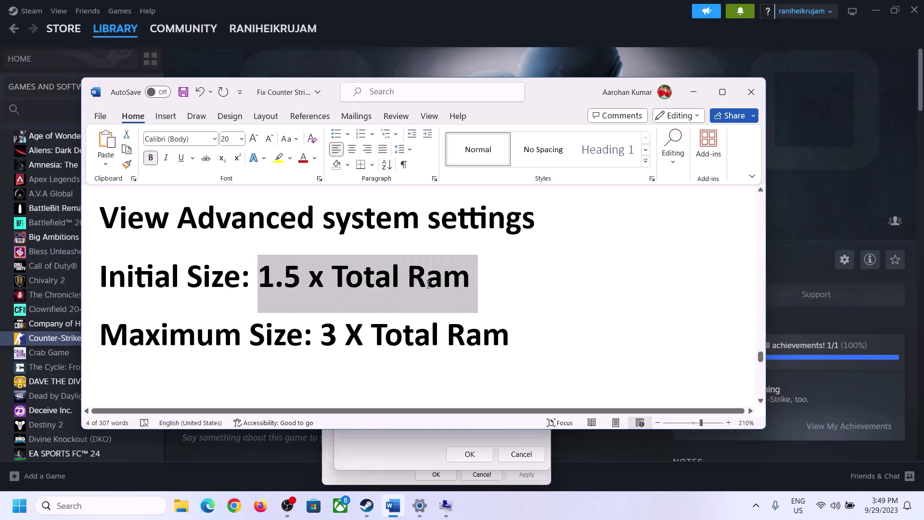
click(420, 507)
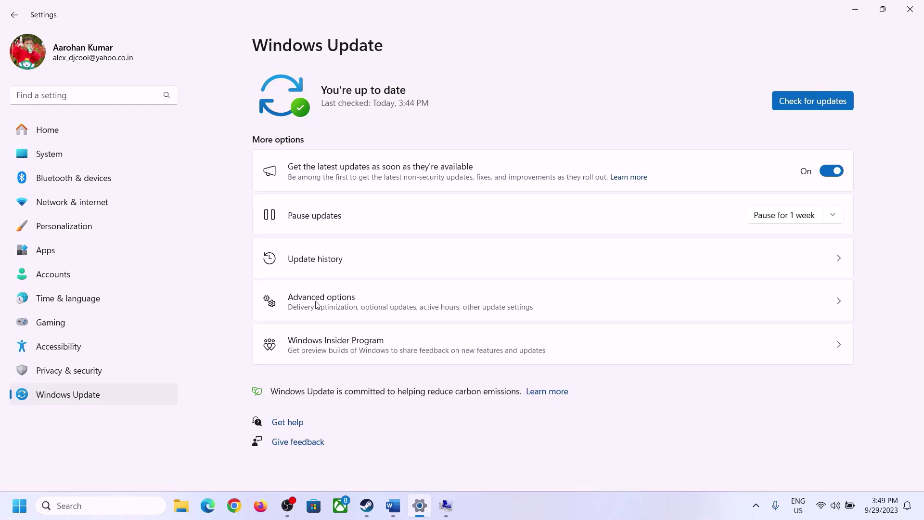
click(42, 160)
scroll(340, 351, down, 8)
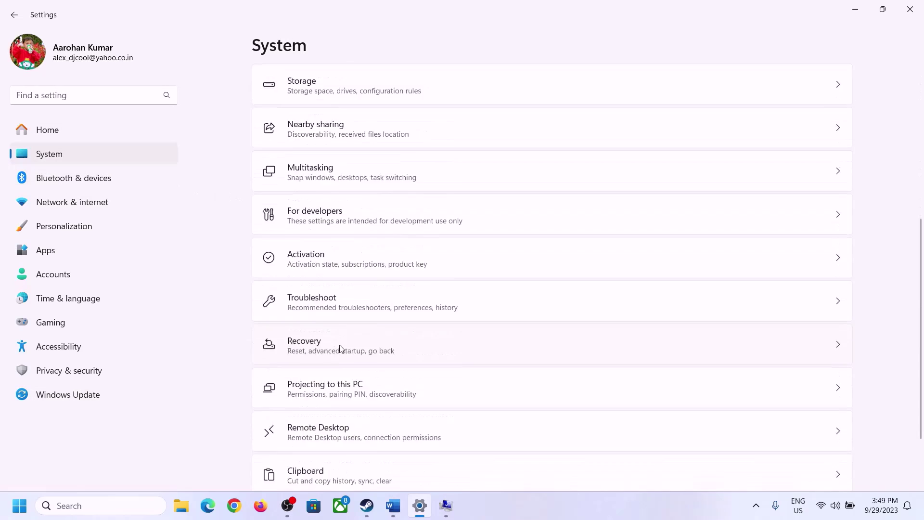
click(304, 457)
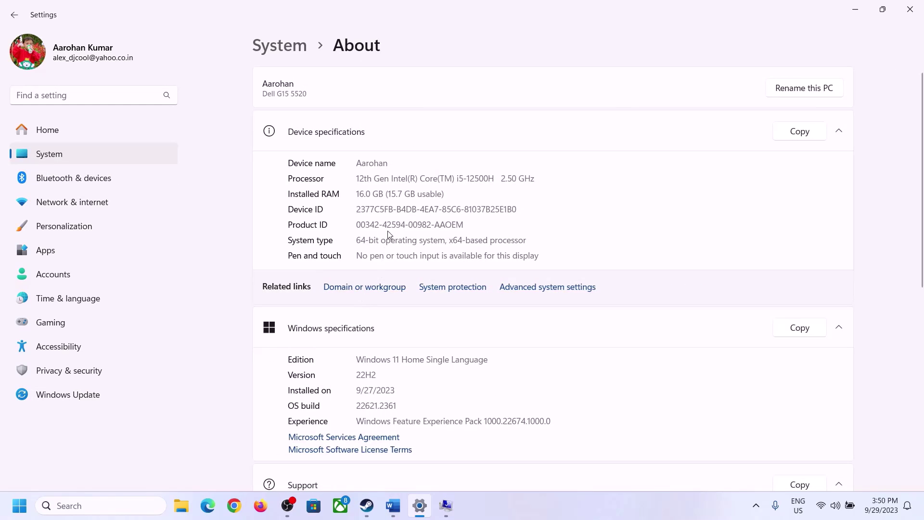
Step: Highlight the installed RAM amount in the device specifications and return to the Virtual Memory window
drag(365, 193, 353, 194)
click(363, 194)
drag(363, 189, 352, 192)
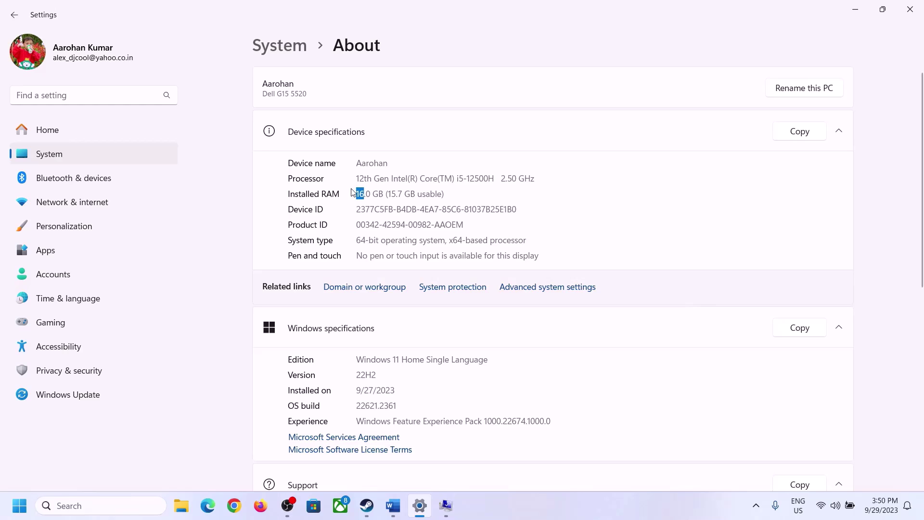
click(446, 506)
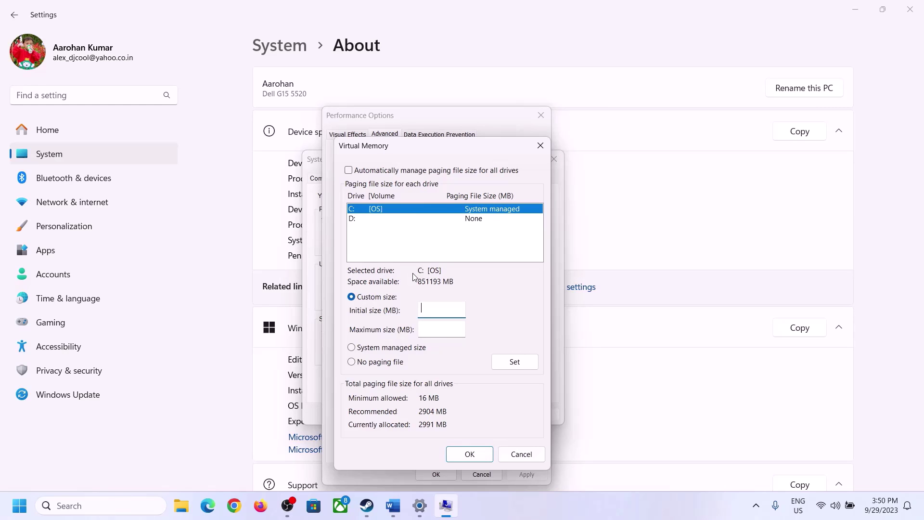
mouse_move(420, 505)
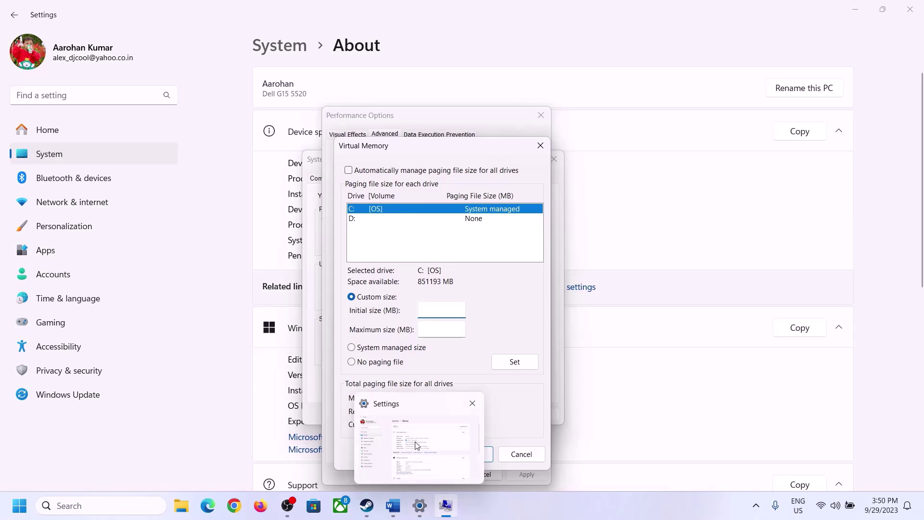
Step: Launch Calculator with the calc command and arrange it beside the Virtual Memory window and the guide's size formulas
key(super+r)
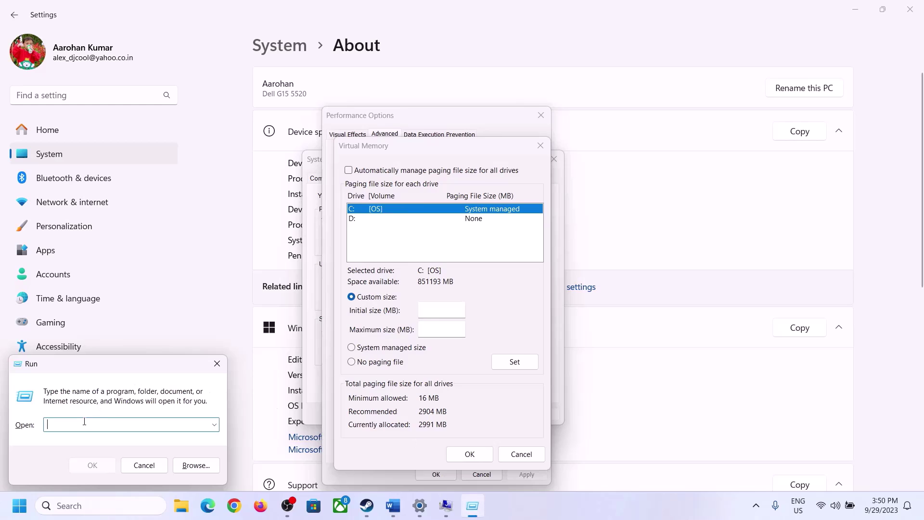
text(cal)
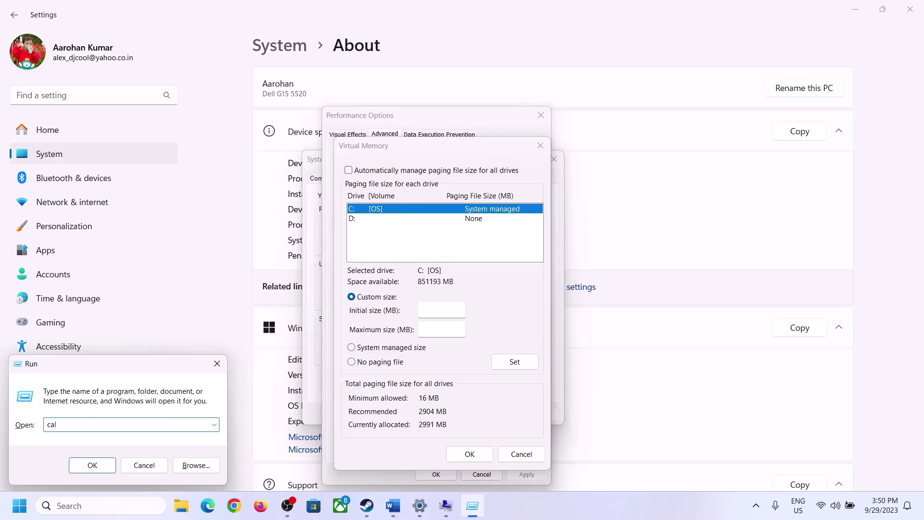
text(c)
click(92, 465)
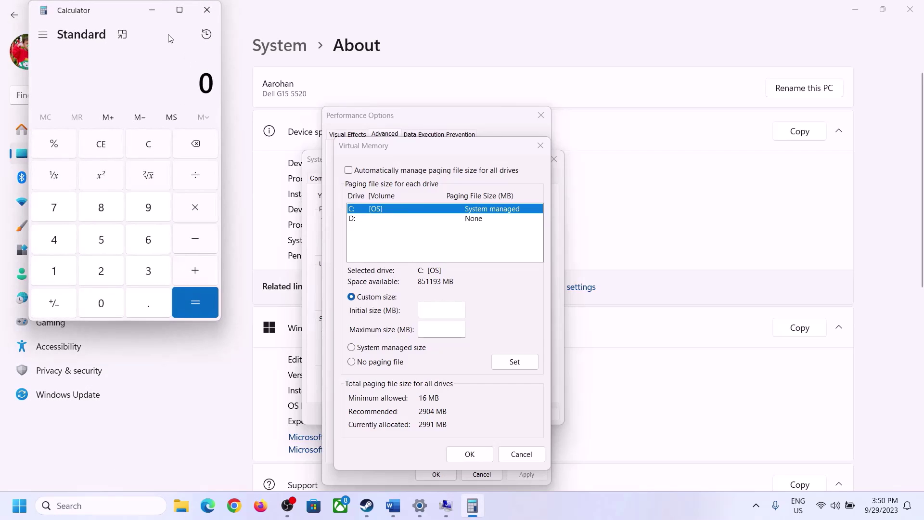
drag(114, 13, 675, 158)
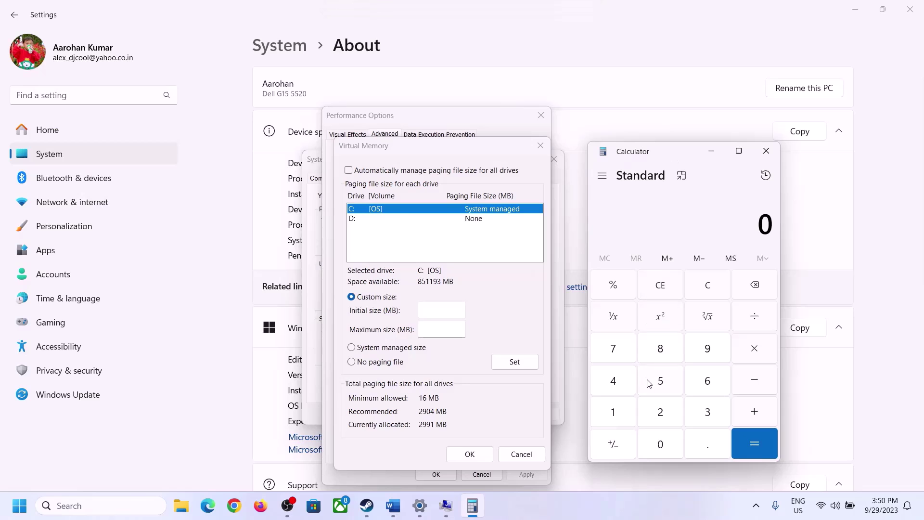
click(392, 514)
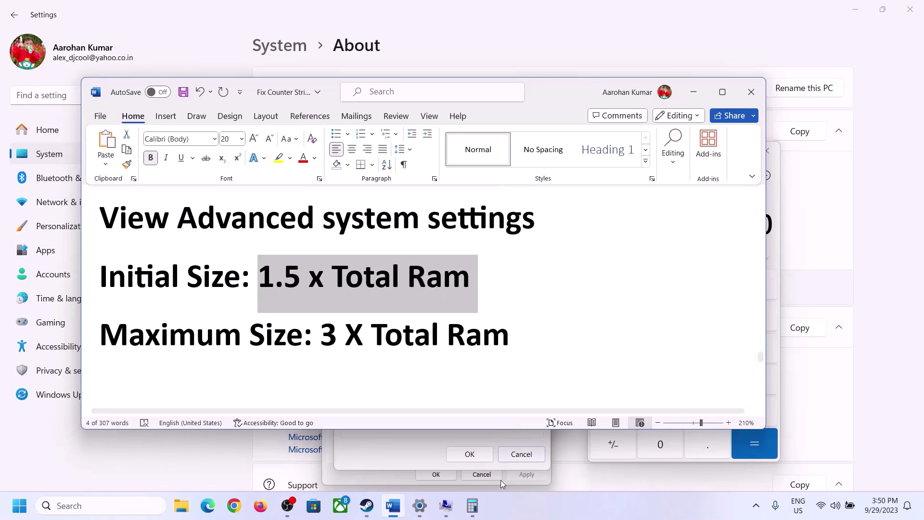
click(772, 289)
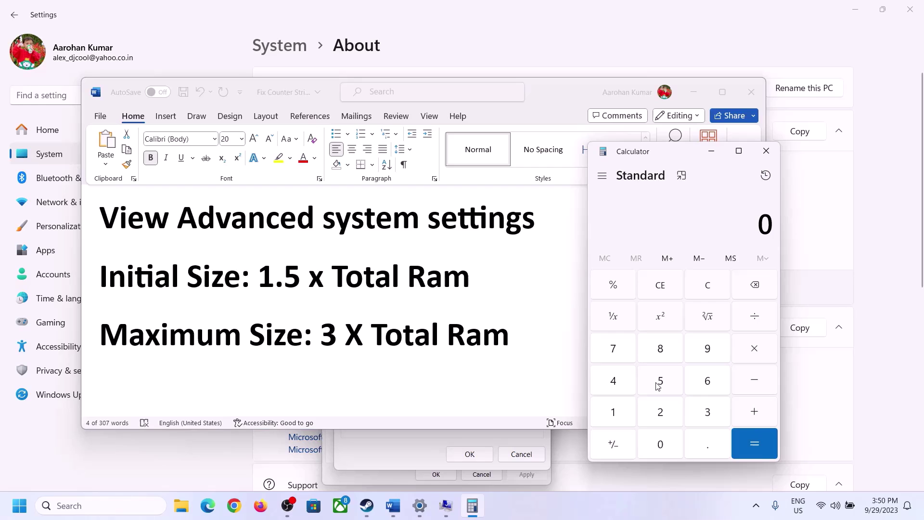
click(614, 413)
click(704, 384)
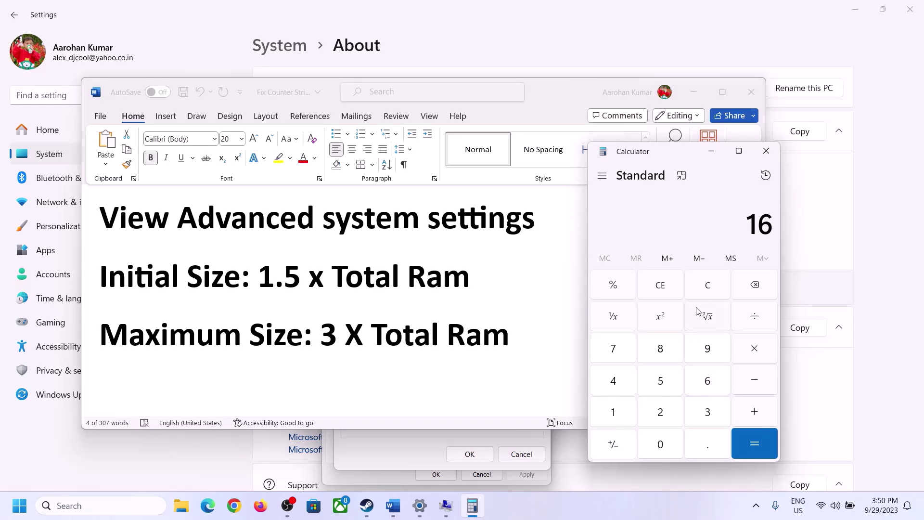
click(710, 292)
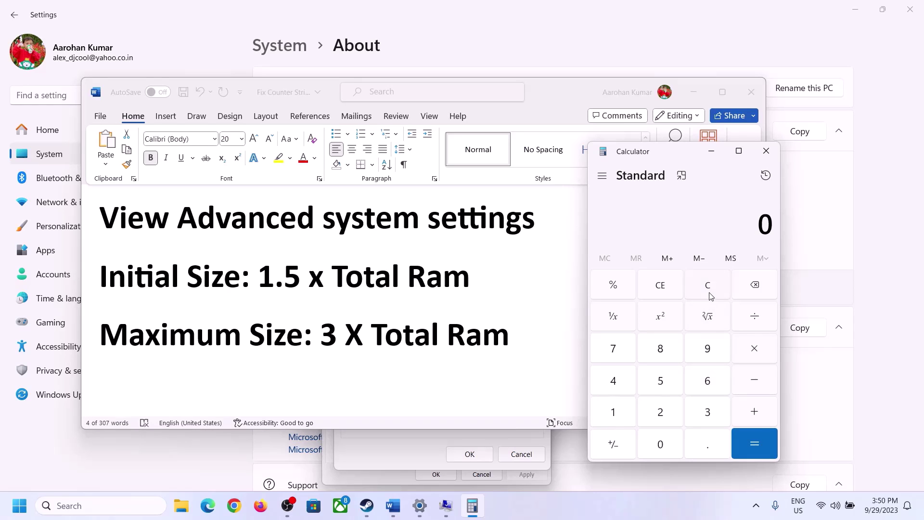
Step: Convert the installed RAM to megabytes in Calculator by multiplying 16 by 1024
click(620, 413)
click(692, 385)
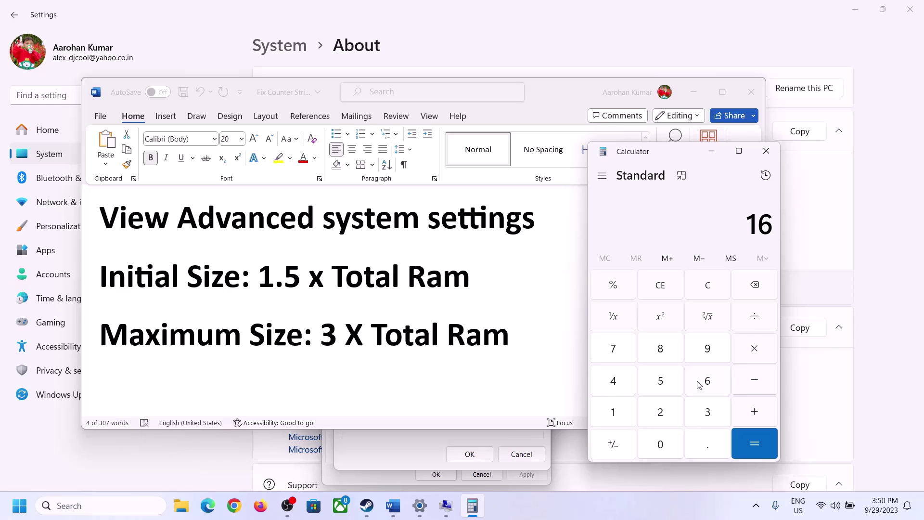
click(754, 352)
click(612, 417)
click(660, 443)
click(661, 412)
click(622, 387)
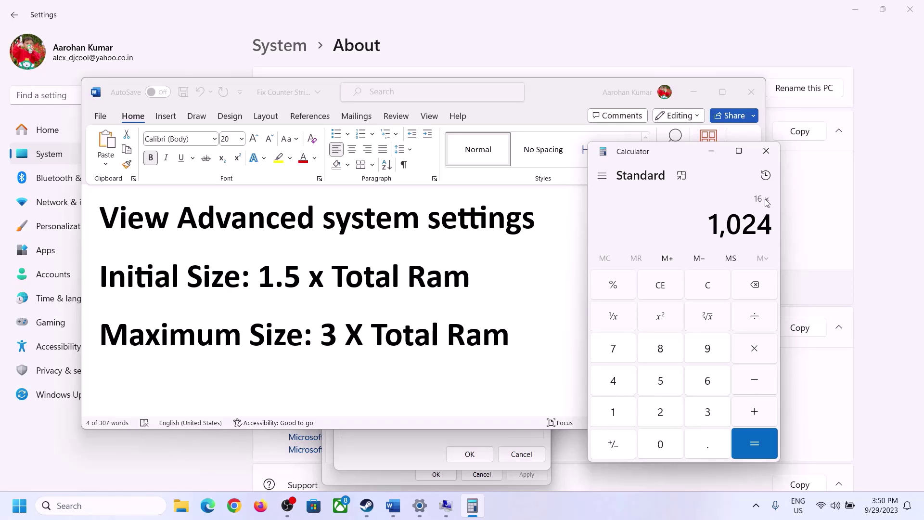
click(754, 443)
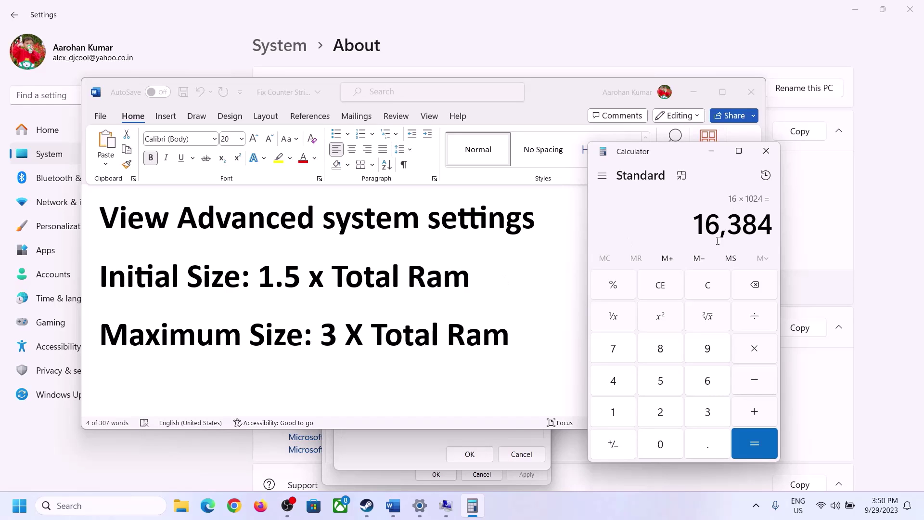
Step: Multiply the RAM in megabytes by 1.5 and enter 24576 as the paging file's initial size for drive C
click(754, 349)
click(624, 415)
click(705, 446)
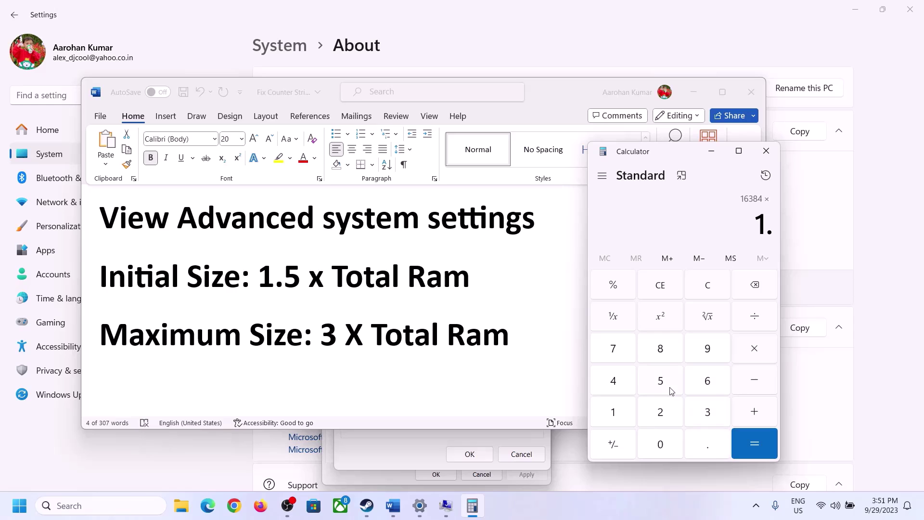
click(660, 381)
click(753, 439)
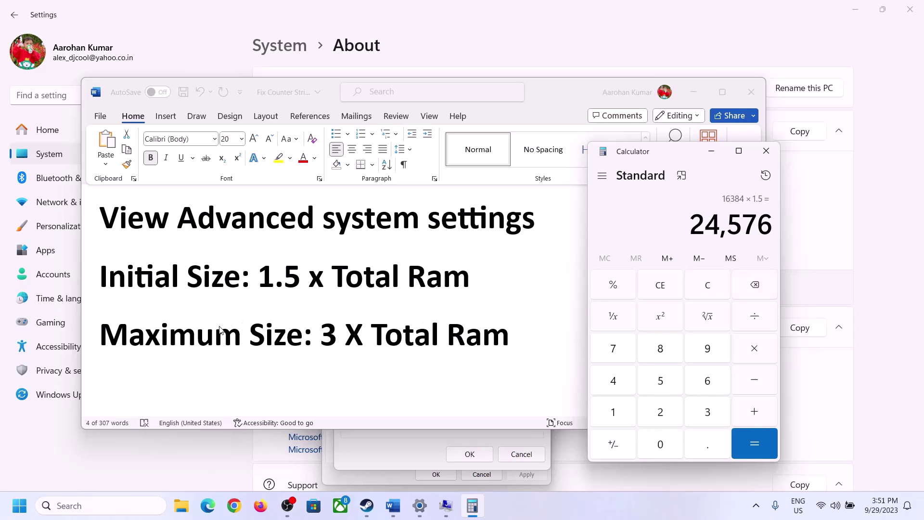
click(407, 449)
text(24576)
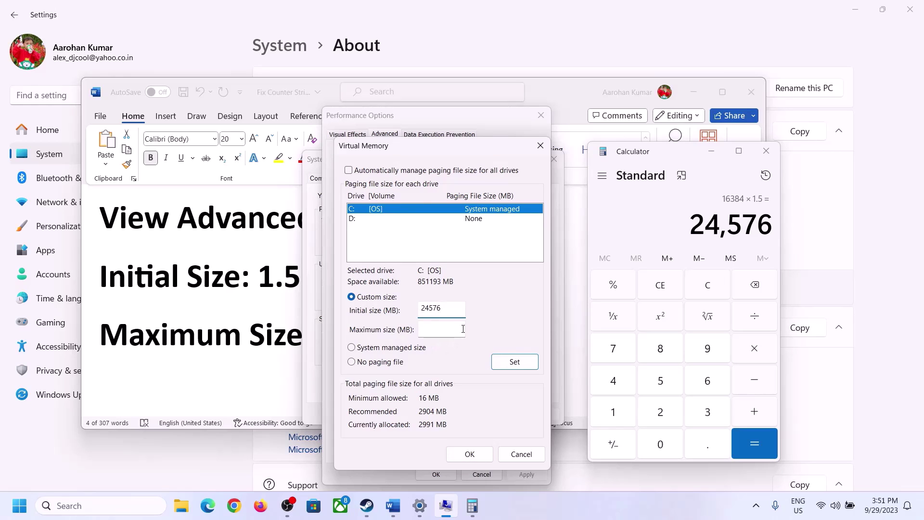
Step: Check the maximum size formula in the guide, clear Calculator and look up the installed RAM in Settings again
click(463, 328)
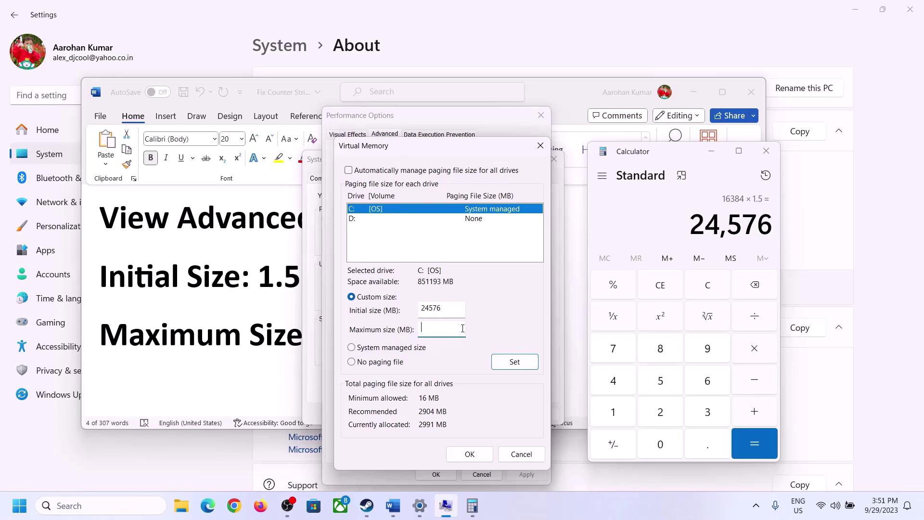
click(267, 341)
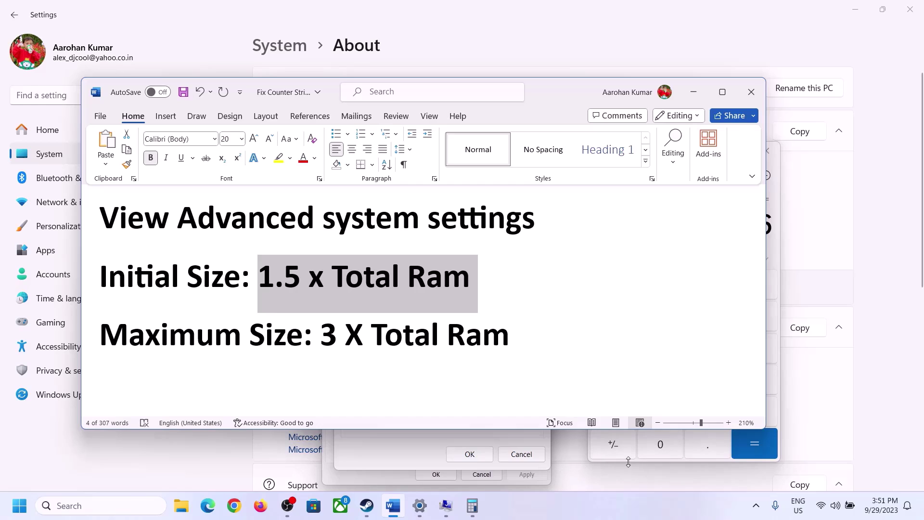
click(776, 249)
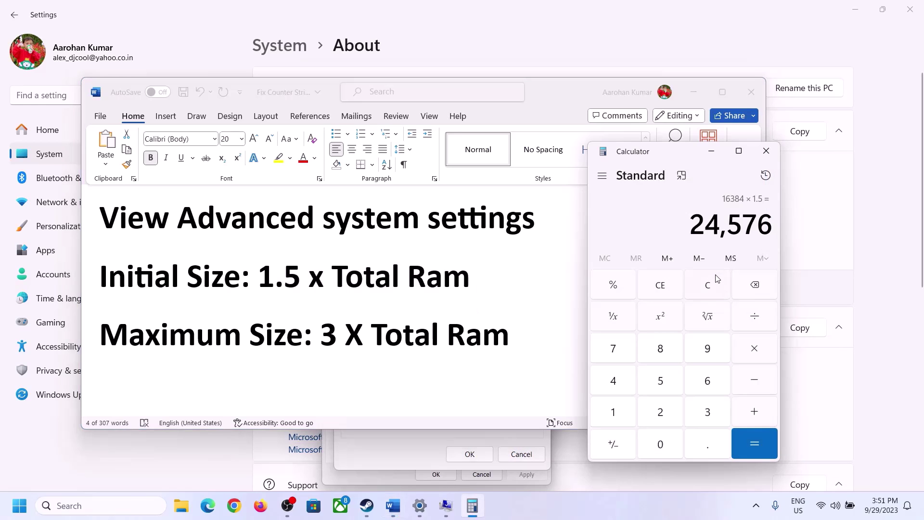
click(716, 287)
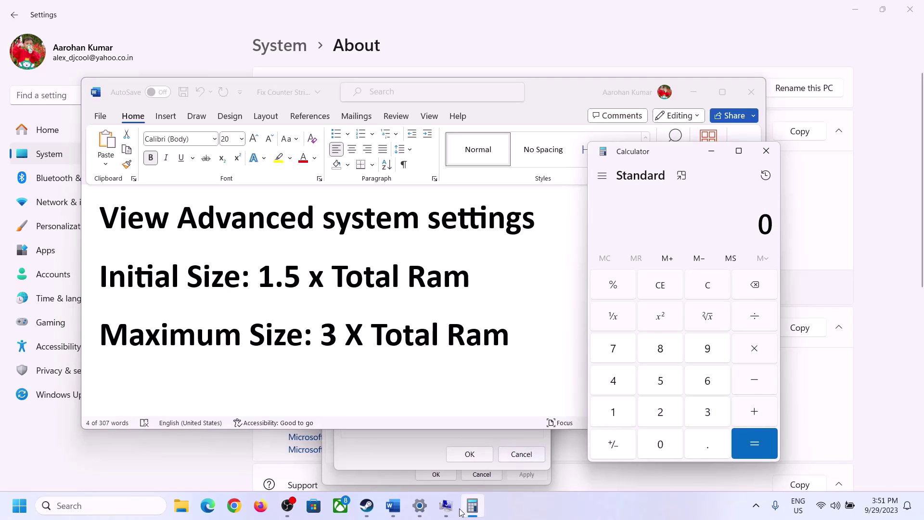
click(420, 512)
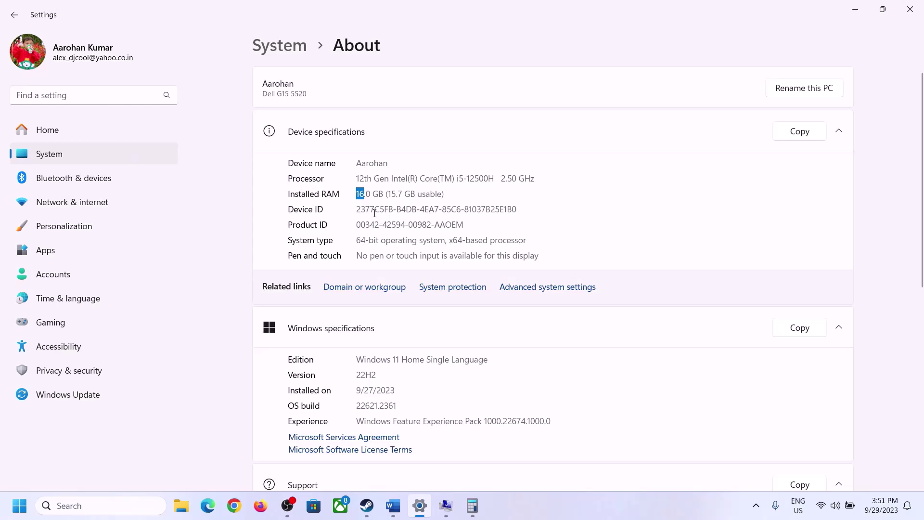
click(472, 505)
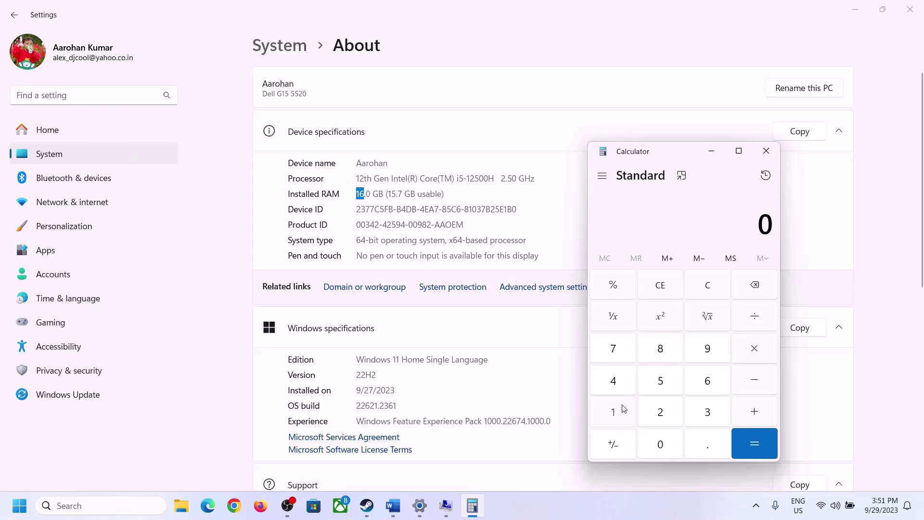
Step: Calculate 16 × 1024 once more in Calculator as the basis for the maximum size
click(623, 410)
click(704, 382)
click(751, 349)
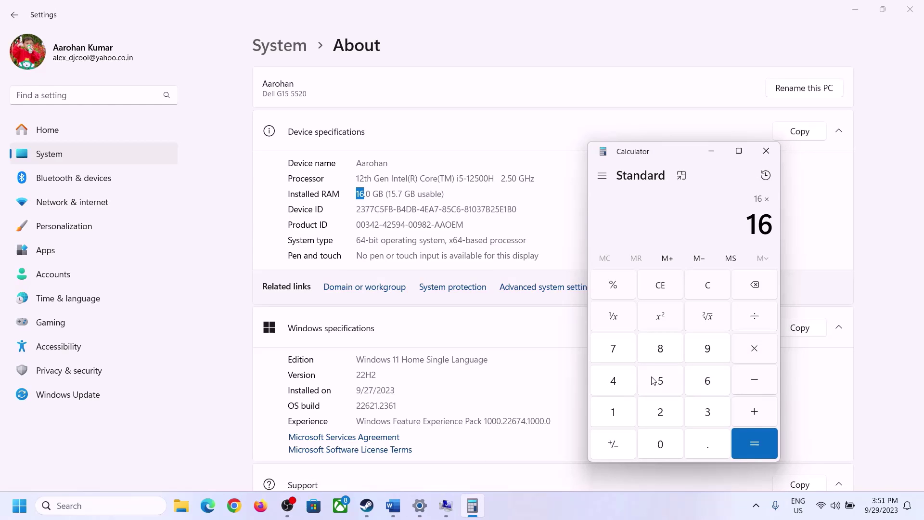
click(618, 408)
click(655, 441)
click(656, 411)
click(614, 383)
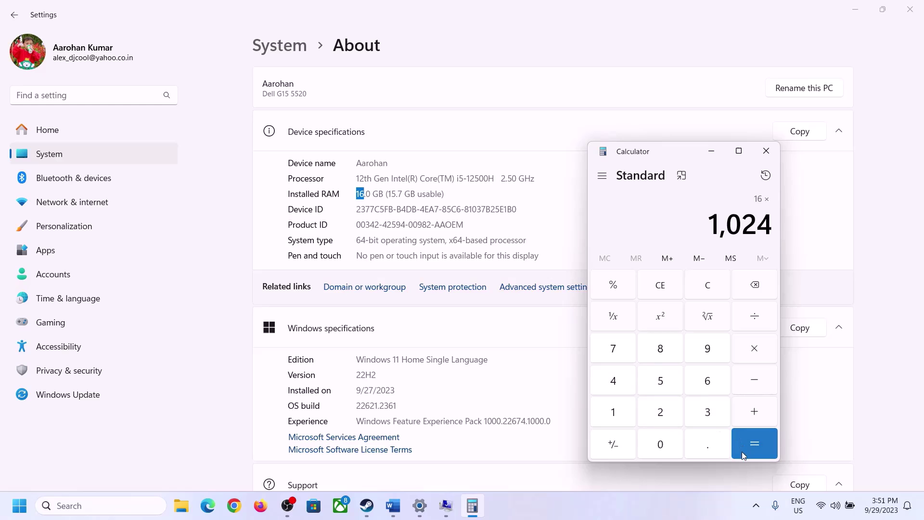
click(753, 443)
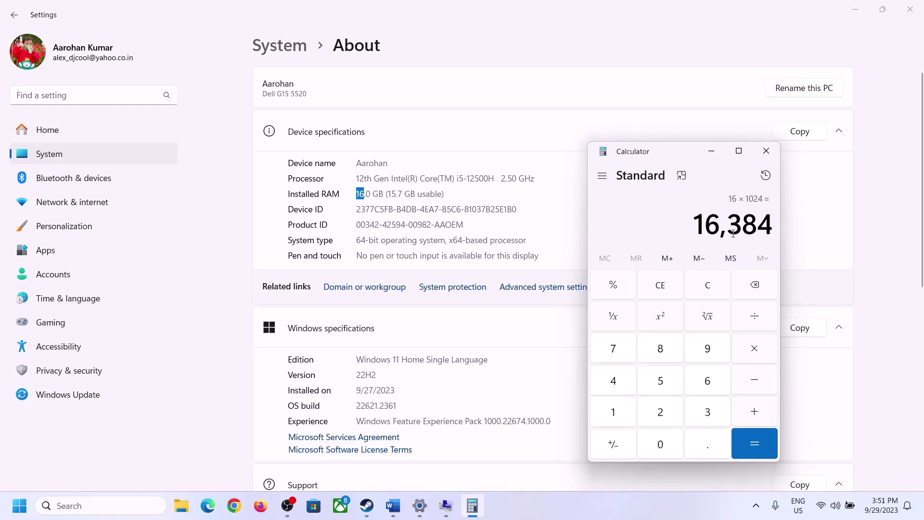
Step: Consult the guide's maximum size formula and multiply the RAM in megabytes by 3
click(393, 505)
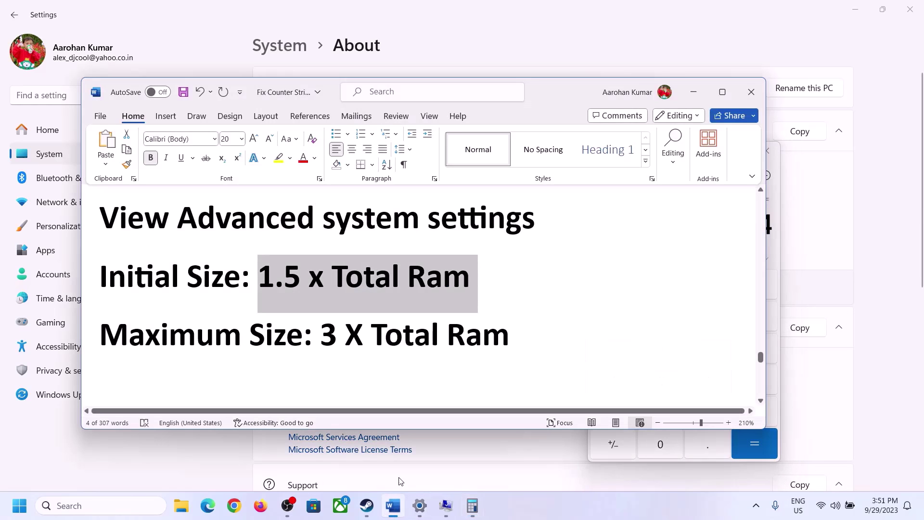
click(472, 505)
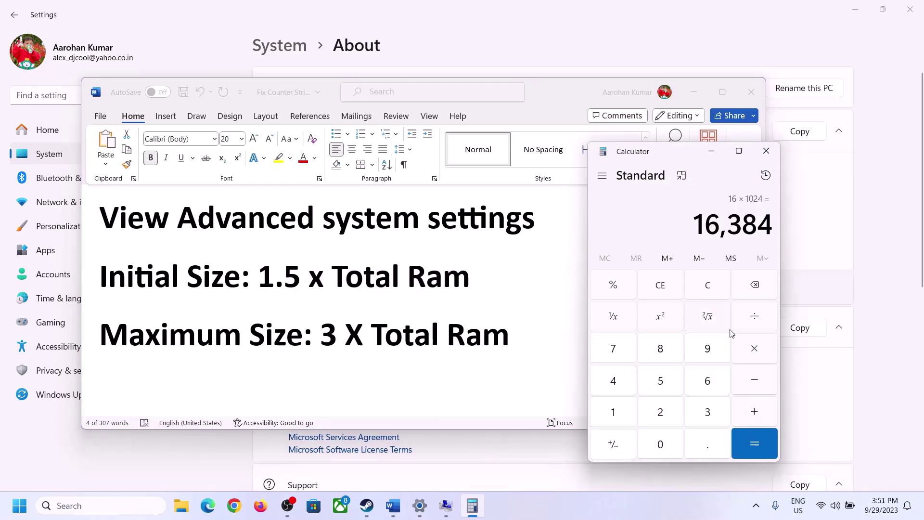
click(756, 355)
click(695, 415)
click(761, 442)
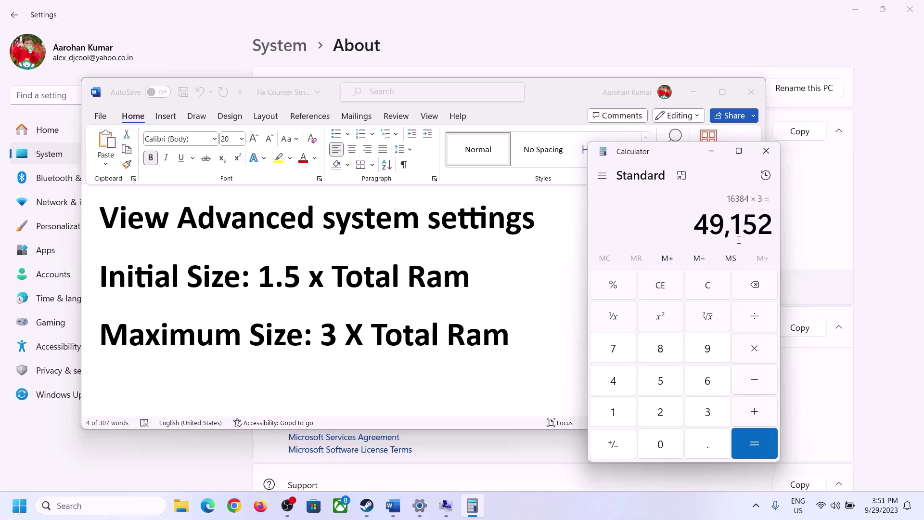
Step: Enter 49152 MB as the maximum paging file size and set the custom size for drive C
click(446, 510)
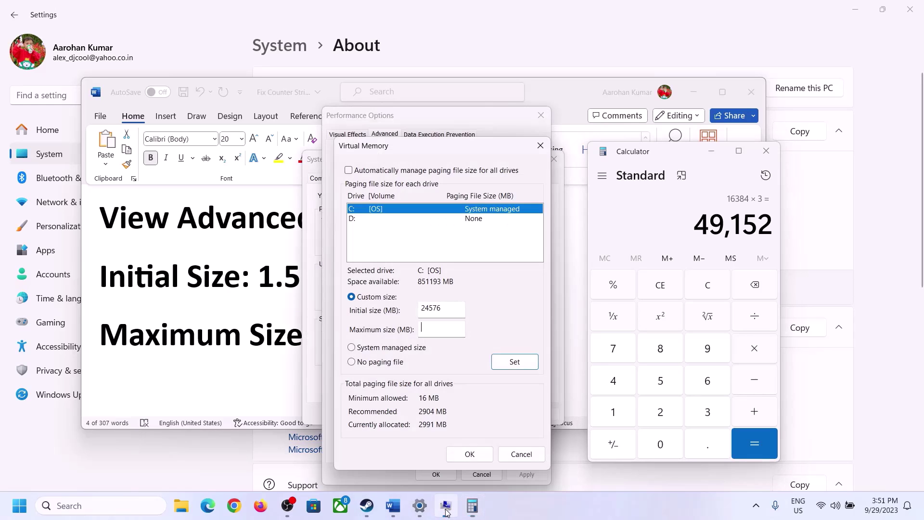
text(49152)
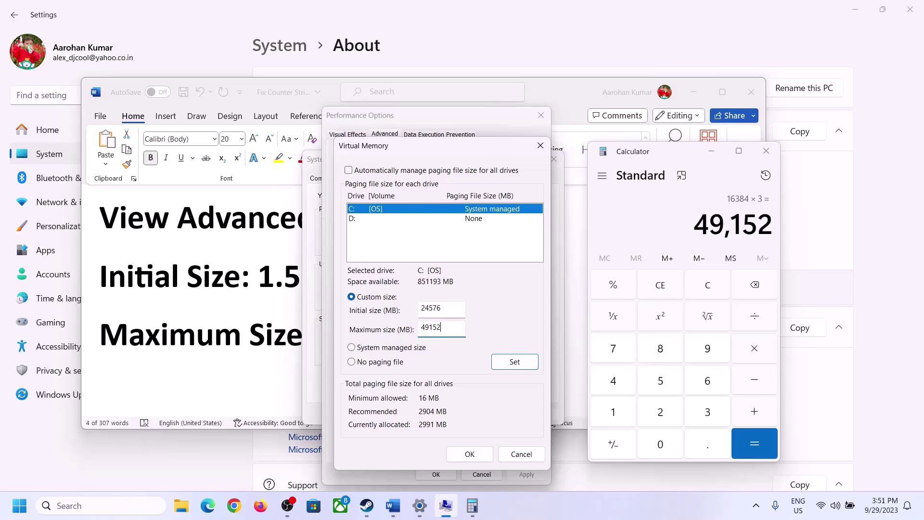
click(514, 364)
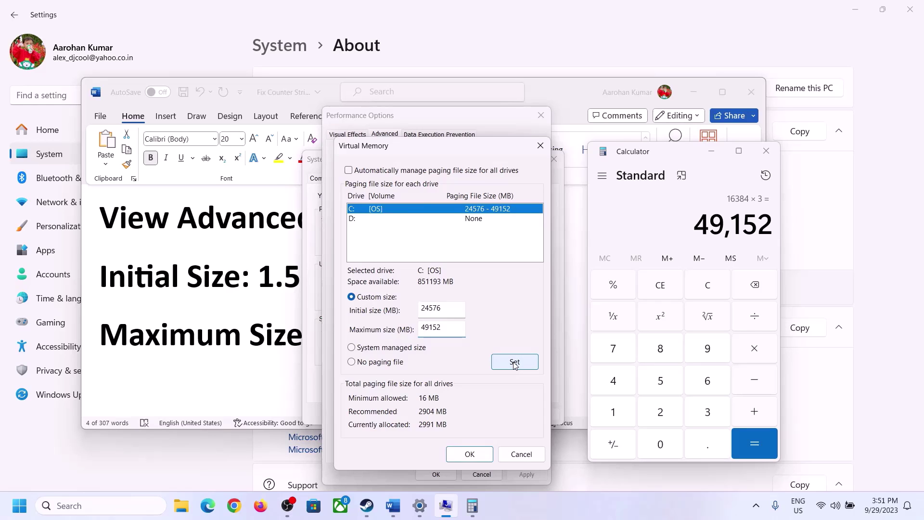
Step: Confirm the Virtual Memory, Performance Options and System Properties dialogs to save the new paging file size
click(472, 455)
click(573, 297)
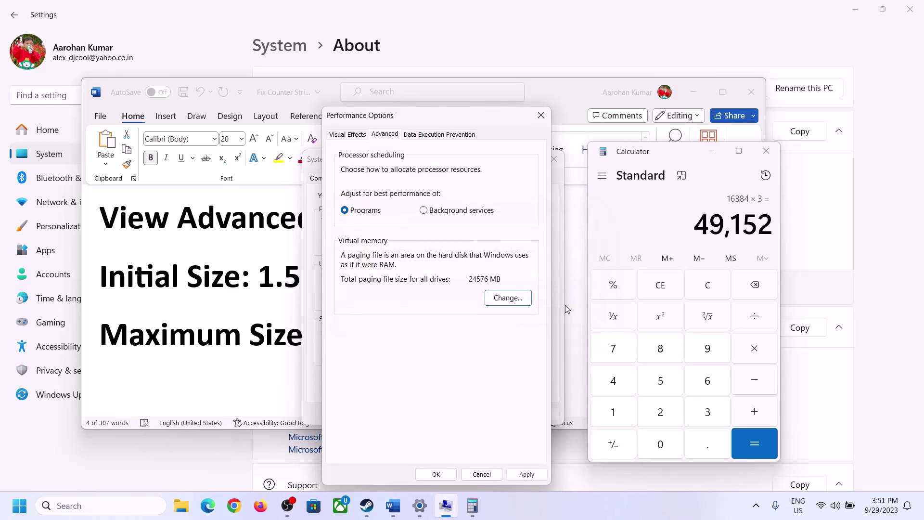
click(437, 475)
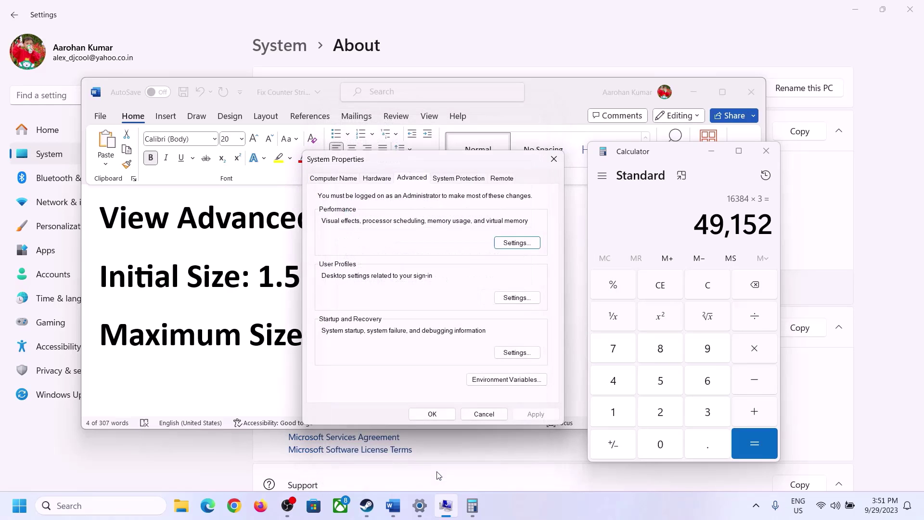
click(439, 413)
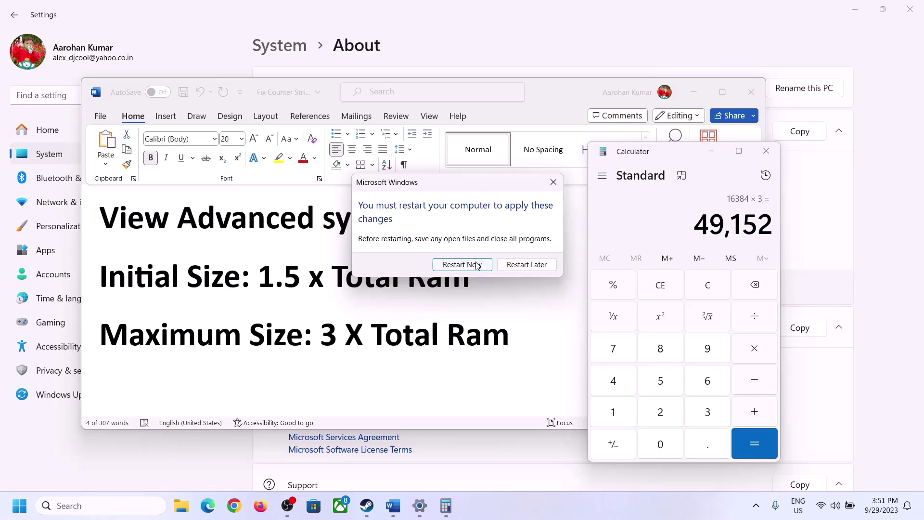
Step: Dismiss the restart prompt without restarting and switch to the Word guide at Step 18
click(553, 181)
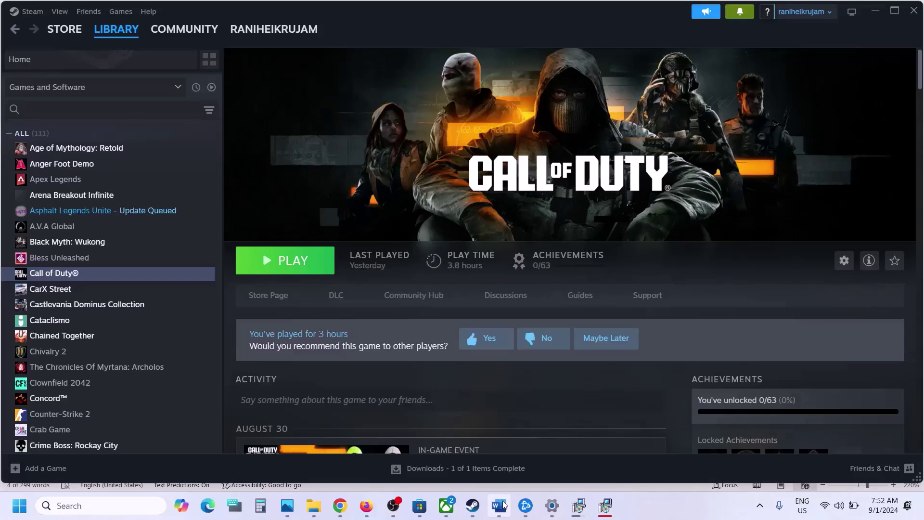
click(499, 505)
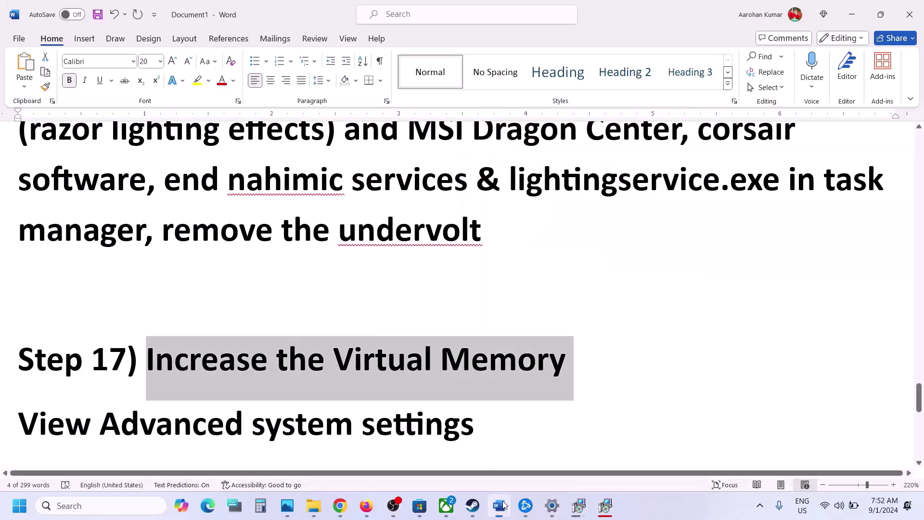
scroll(470, 320, down, 6)
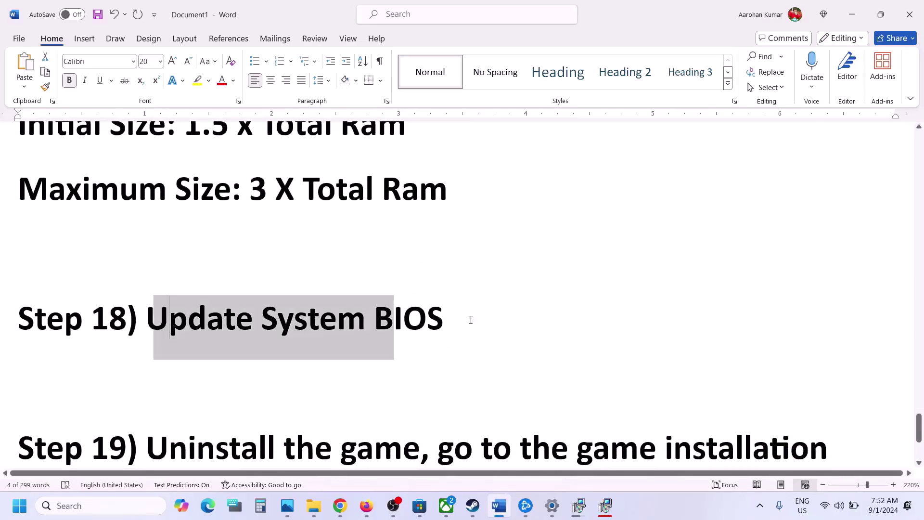
Step: Highlight the guide's Step 18 on updating the system BIOS and check the laptop's battery charging status
drag(471, 320, 507, 320)
scroll(507, 320, up, 1)
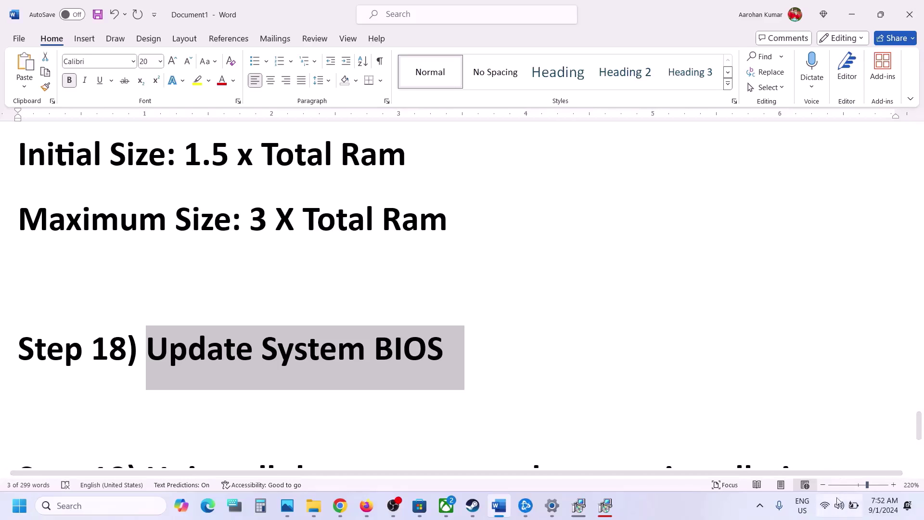
click(848, 507)
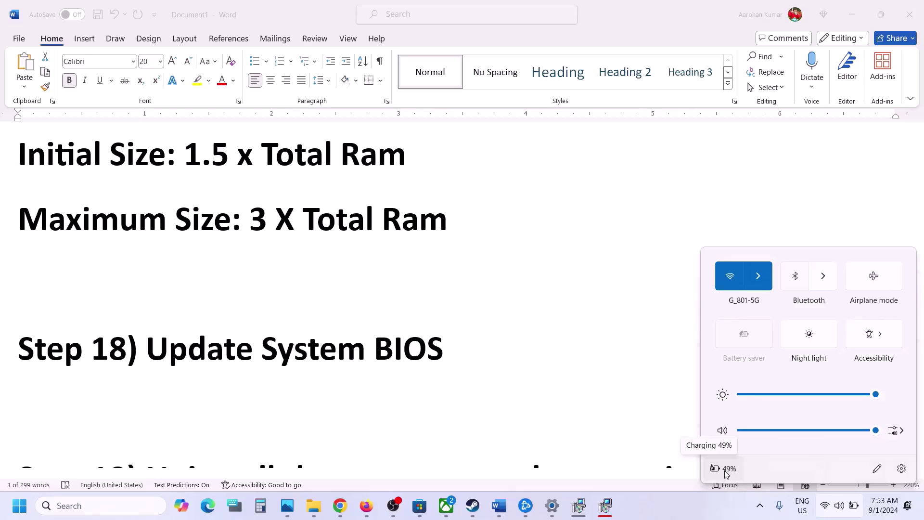
triple_click(327, 366)
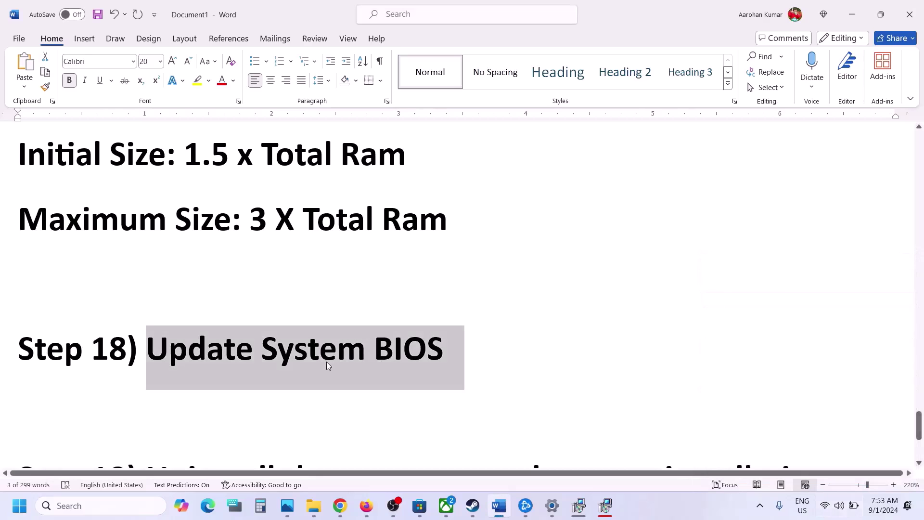
Step: Review Step 19 on uninstalling and reinstalling the game, highlighting the C Drive and another SSD as install locations
scroll(327, 366, down, 5)
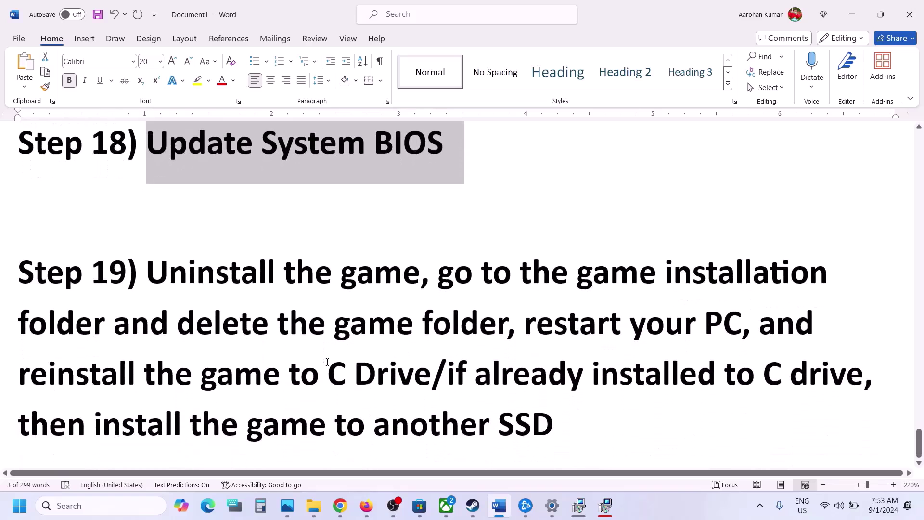
drag(146, 273, 572, 413)
click(560, 403)
drag(320, 373, 388, 370)
drag(375, 418, 559, 417)
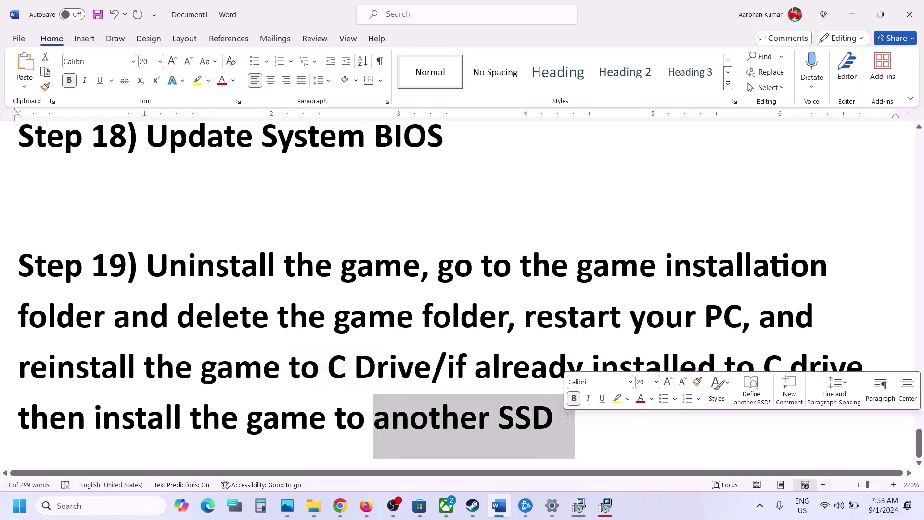
Step: Switch to Steam and bring up the management options for Call of Duty in the library
click(469, 508)
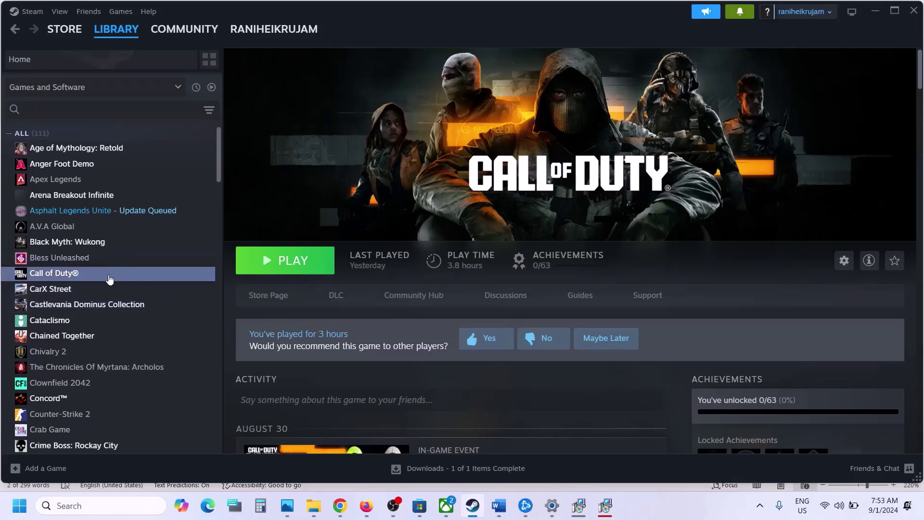
right_click(109, 277)
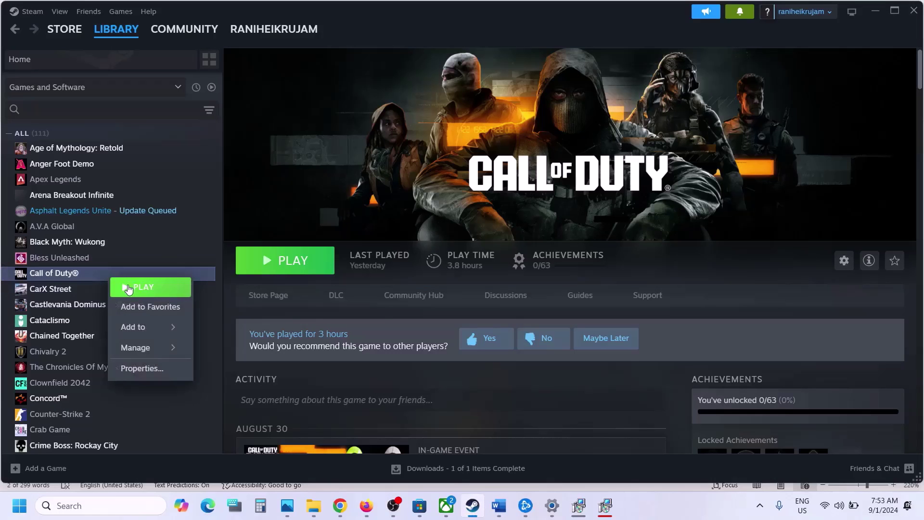